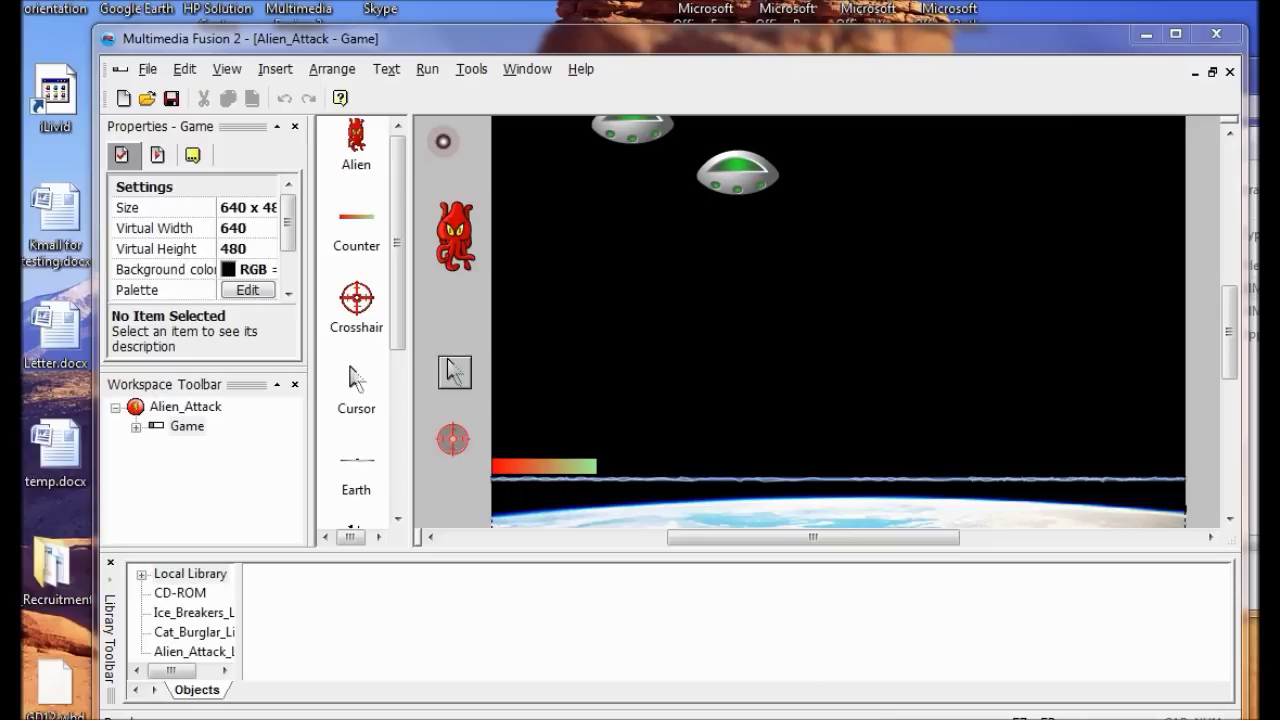
# Step: Open the View menu to reach the Event Editor for the Game frame
pyautogui.click(236, 71)
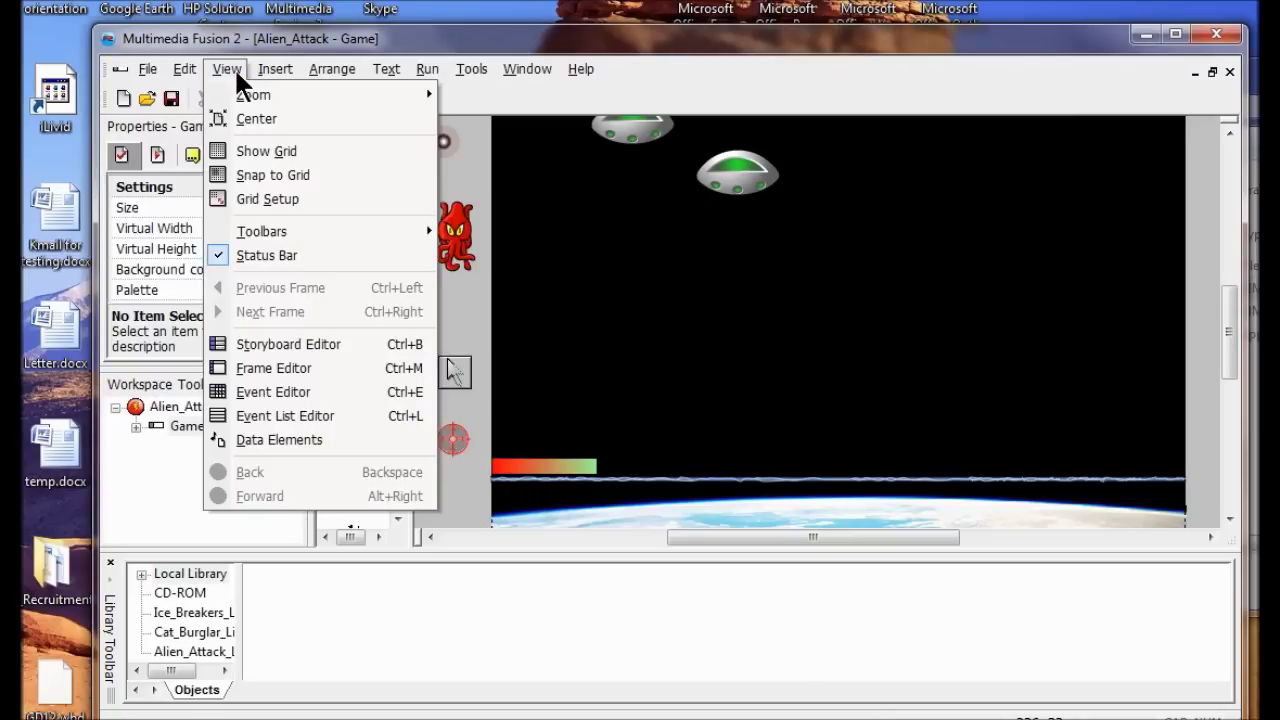
# Step: In the Event Editor, add a new event with the Always condition
pyautogui.click(290, 398)
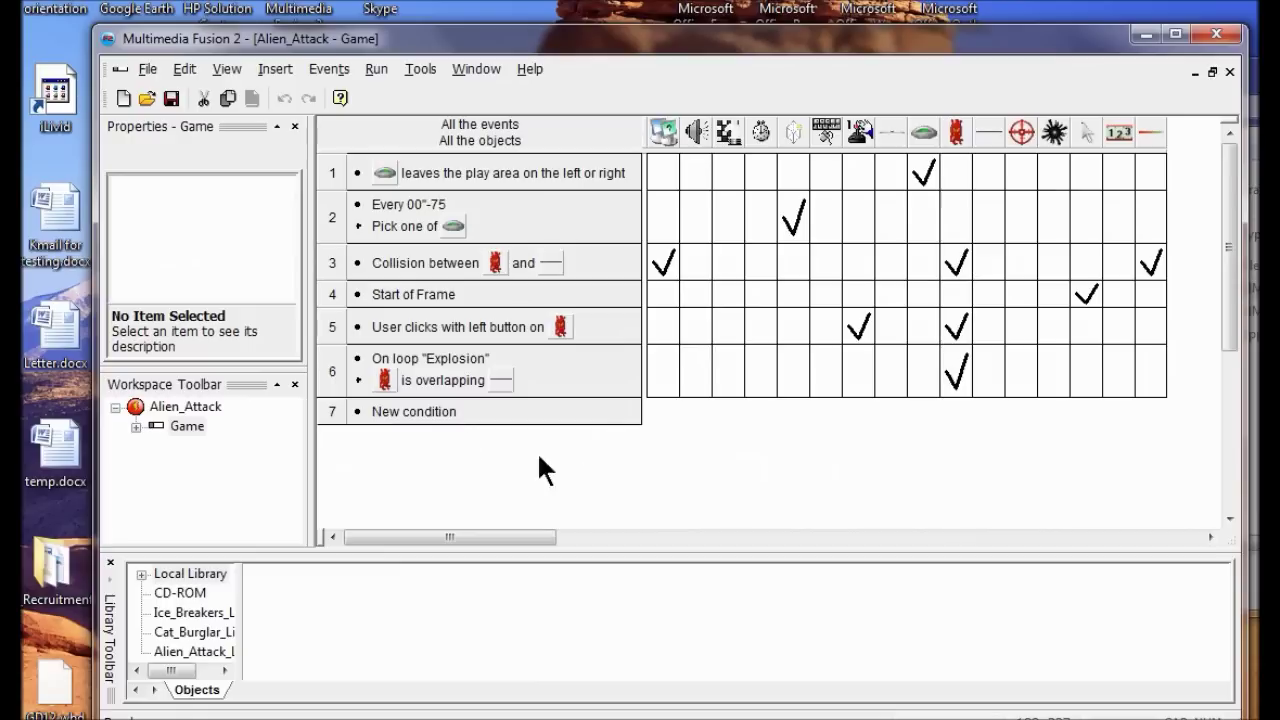
pyautogui.click(420, 411)
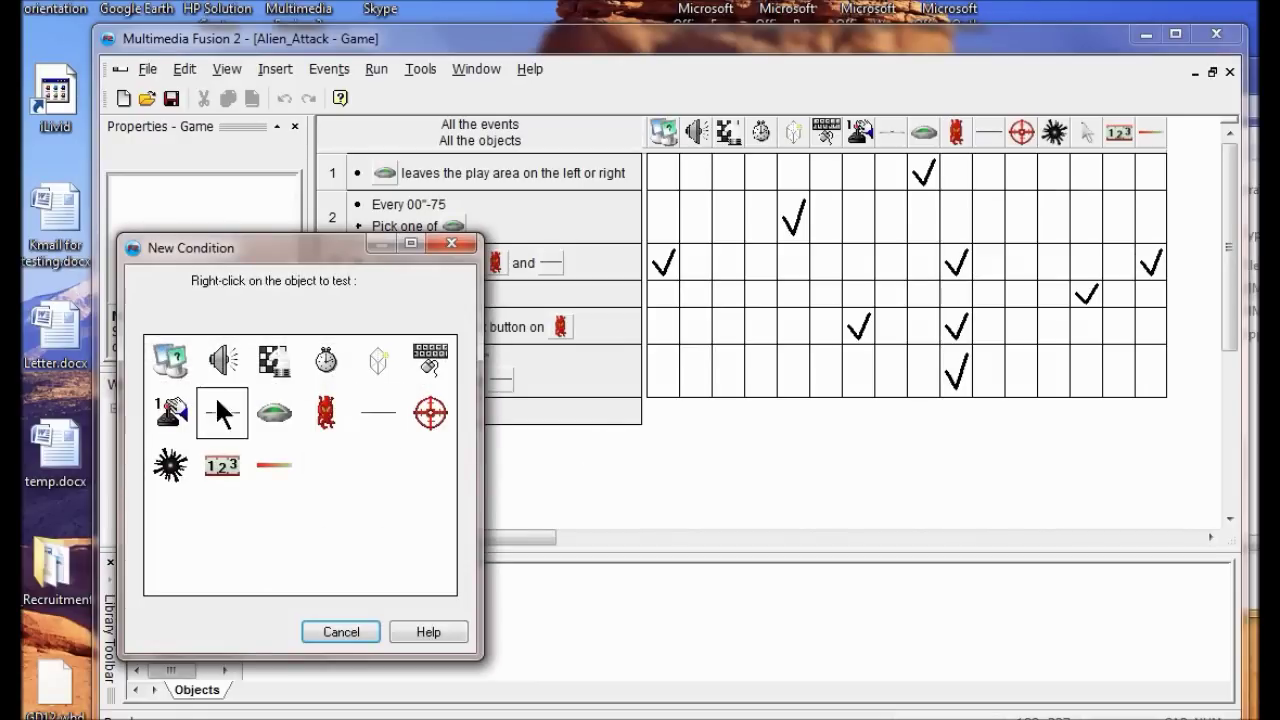
pyautogui.rightClick(182, 366)
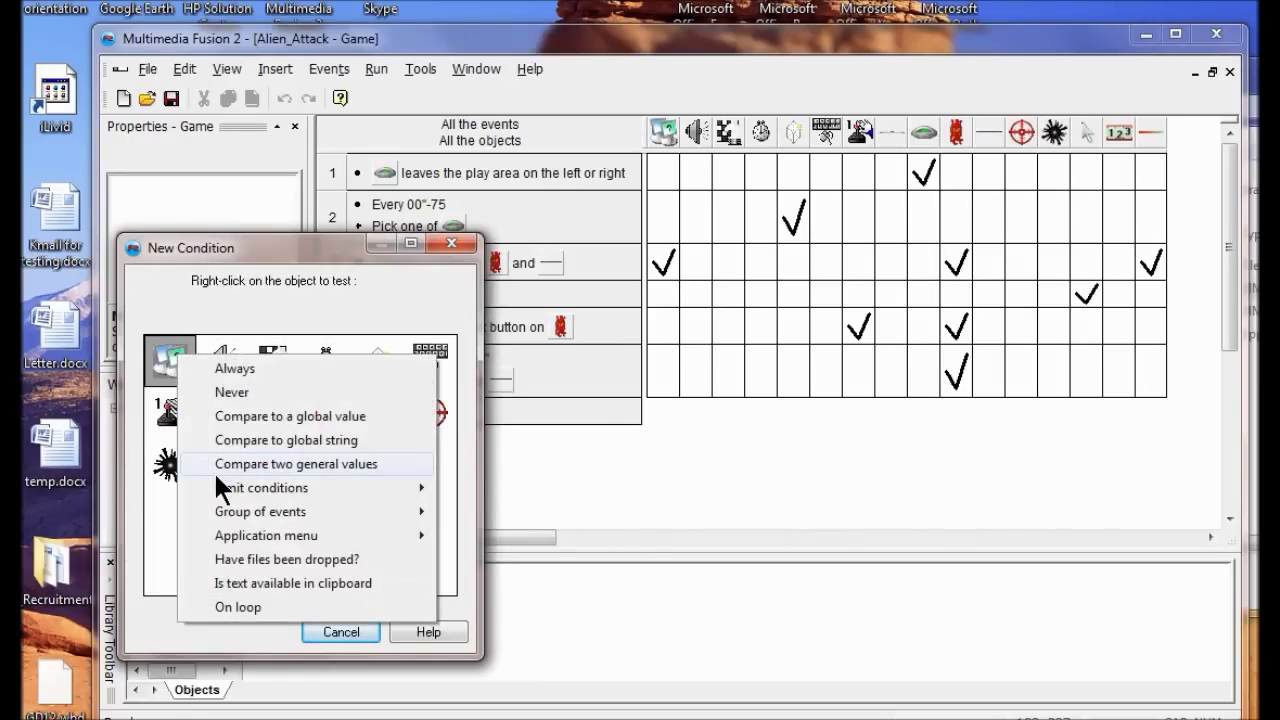
pyautogui.click(222, 368)
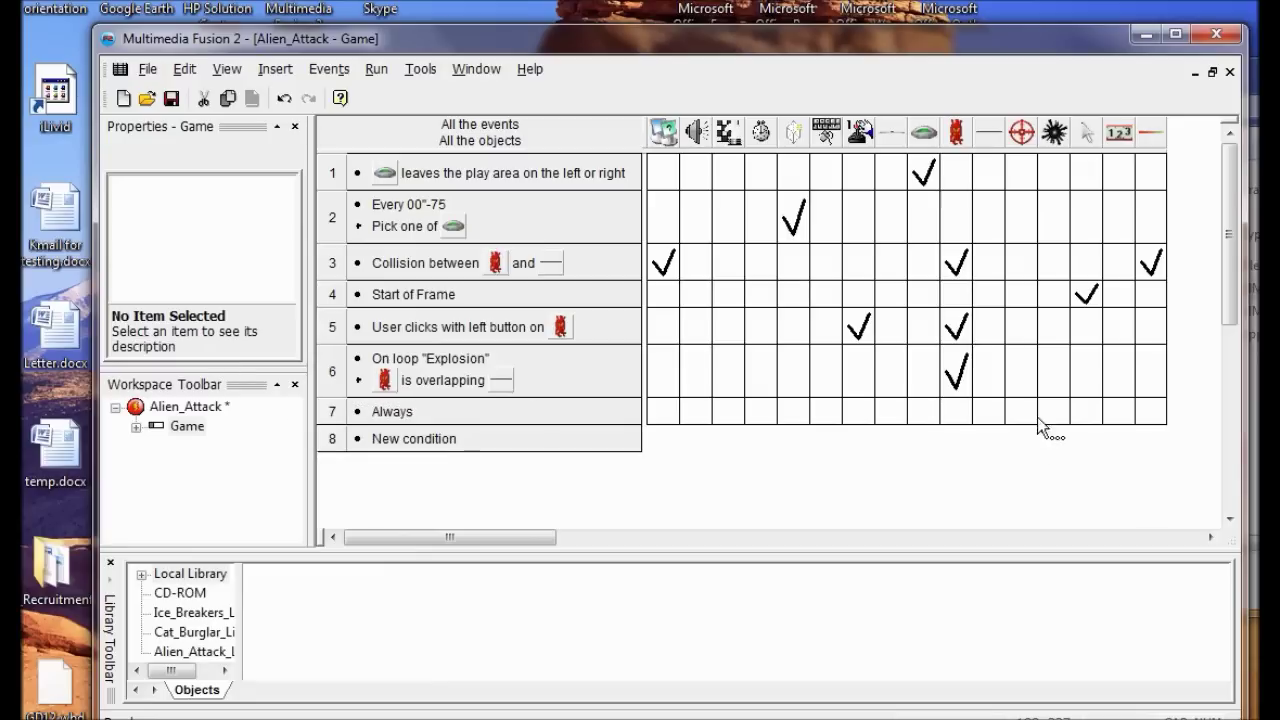
# Step: Give the Always event a Set Speed action for the alien
pyautogui.click(952, 414)
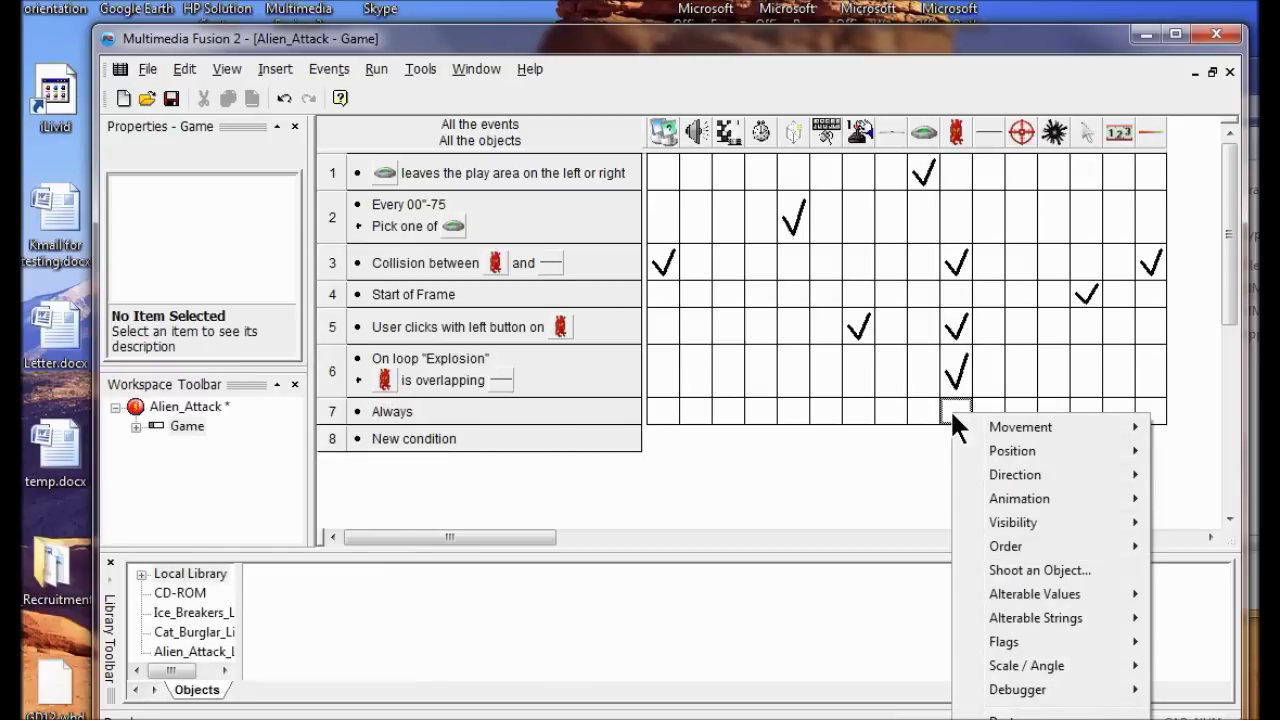
pyautogui.moveTo(1041, 427)
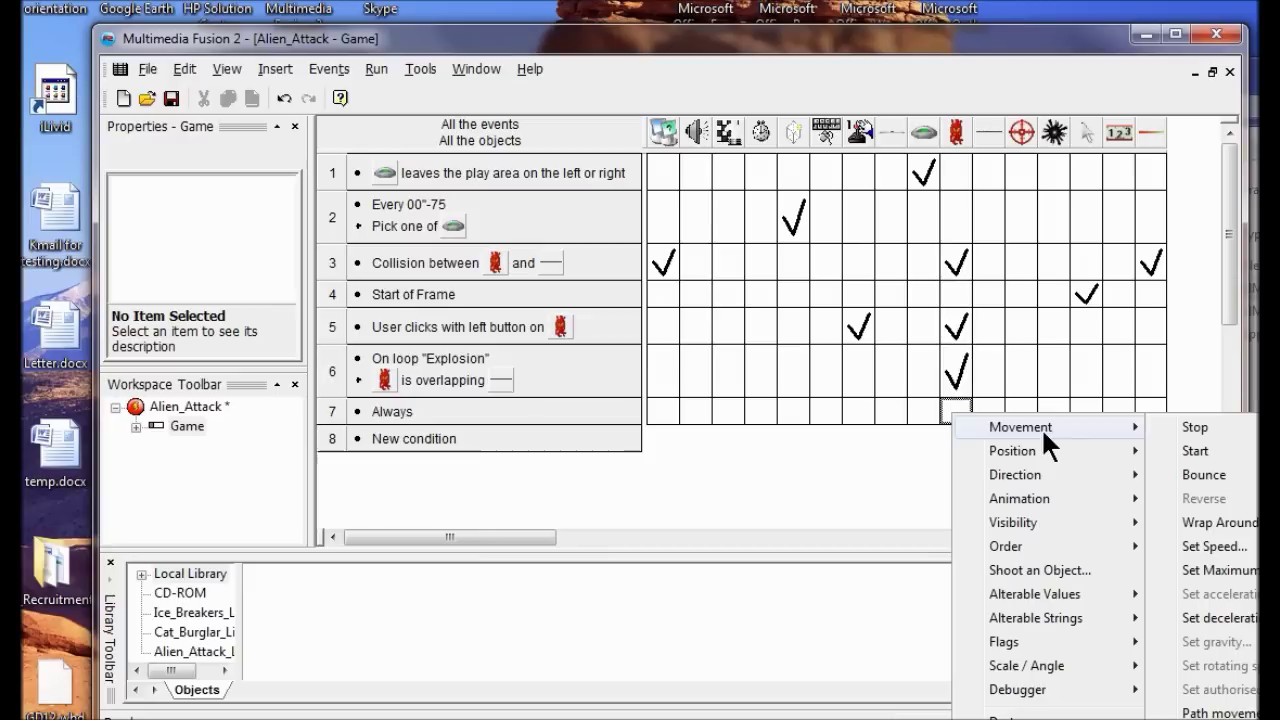
pyautogui.click(1212, 546)
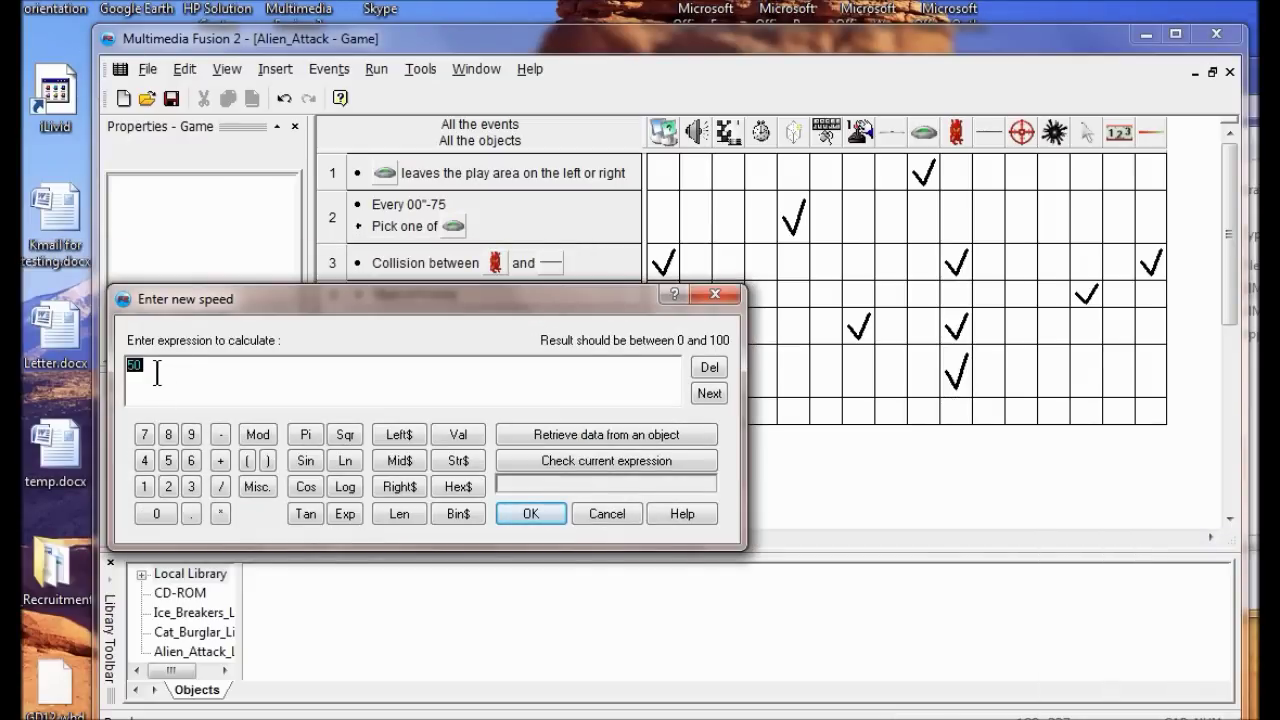
# Step: Set the alien's speed expression to ((score("Player 1")/10)*5)+10 and confirm it
pyautogui.press('BackSpace')
pyautogui.write('(')
pyautogui.click(545, 440)
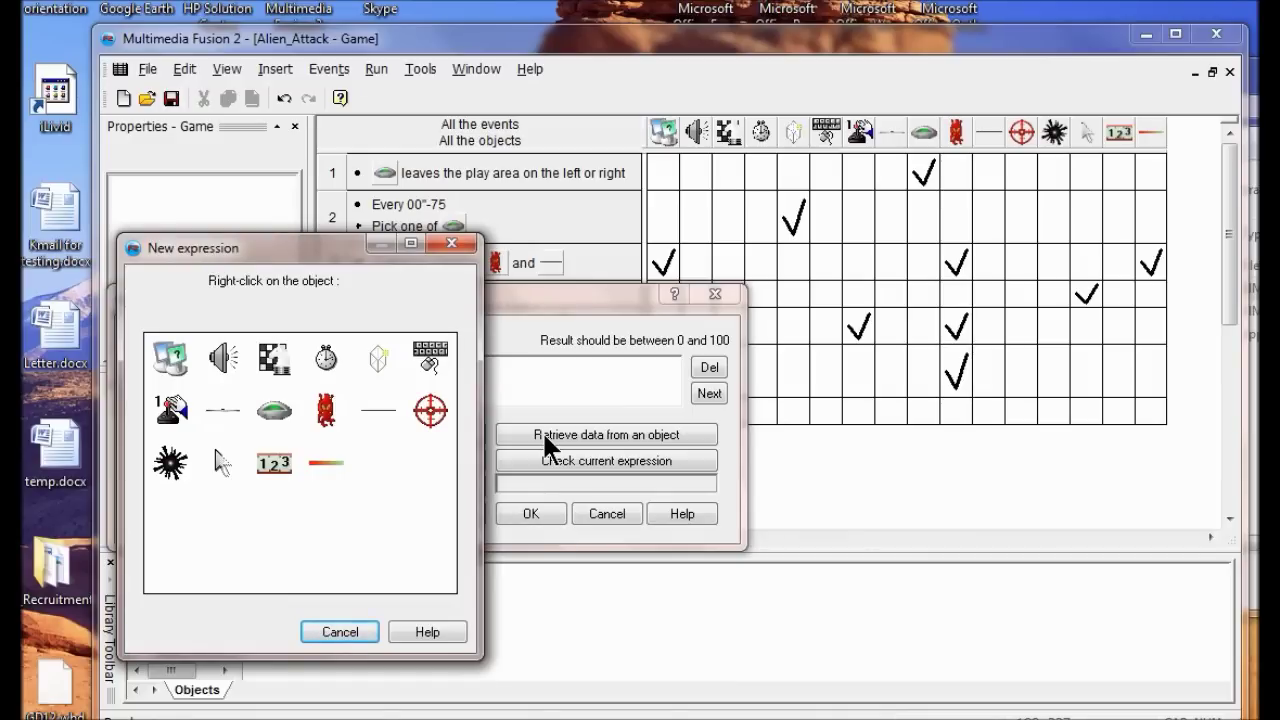
pyautogui.rightClick(176, 410)
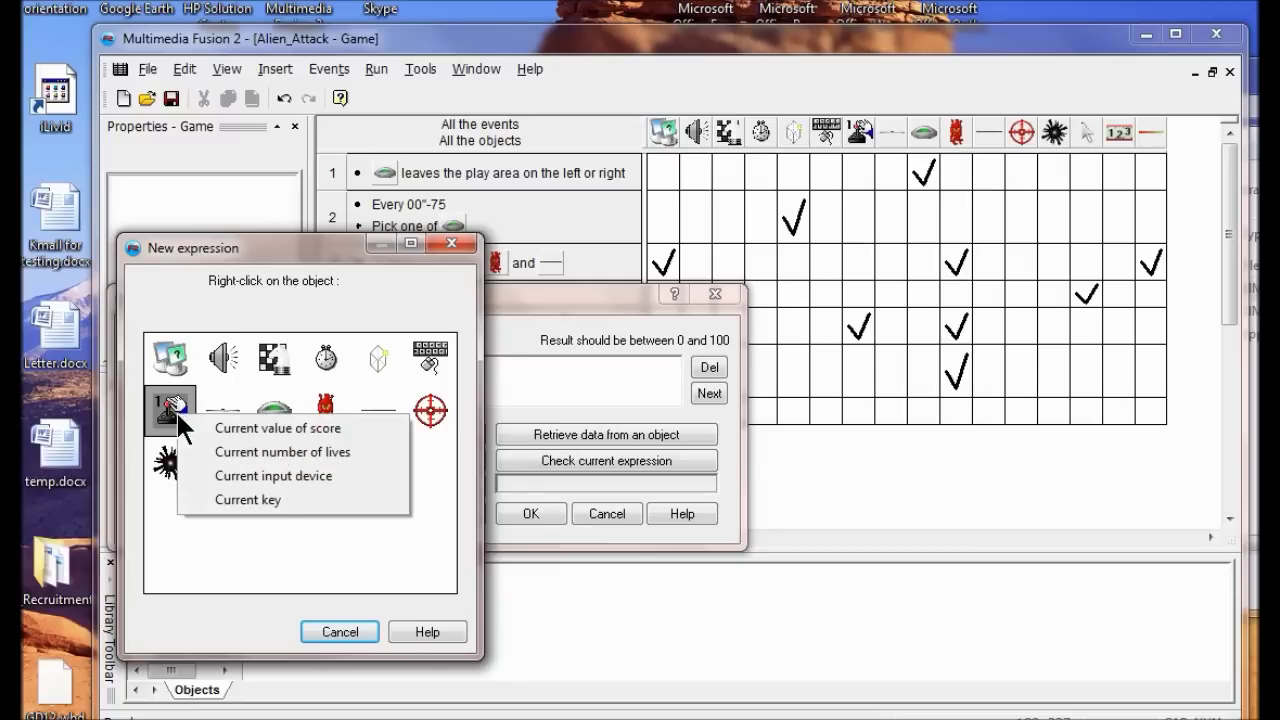
pyautogui.click(220, 426)
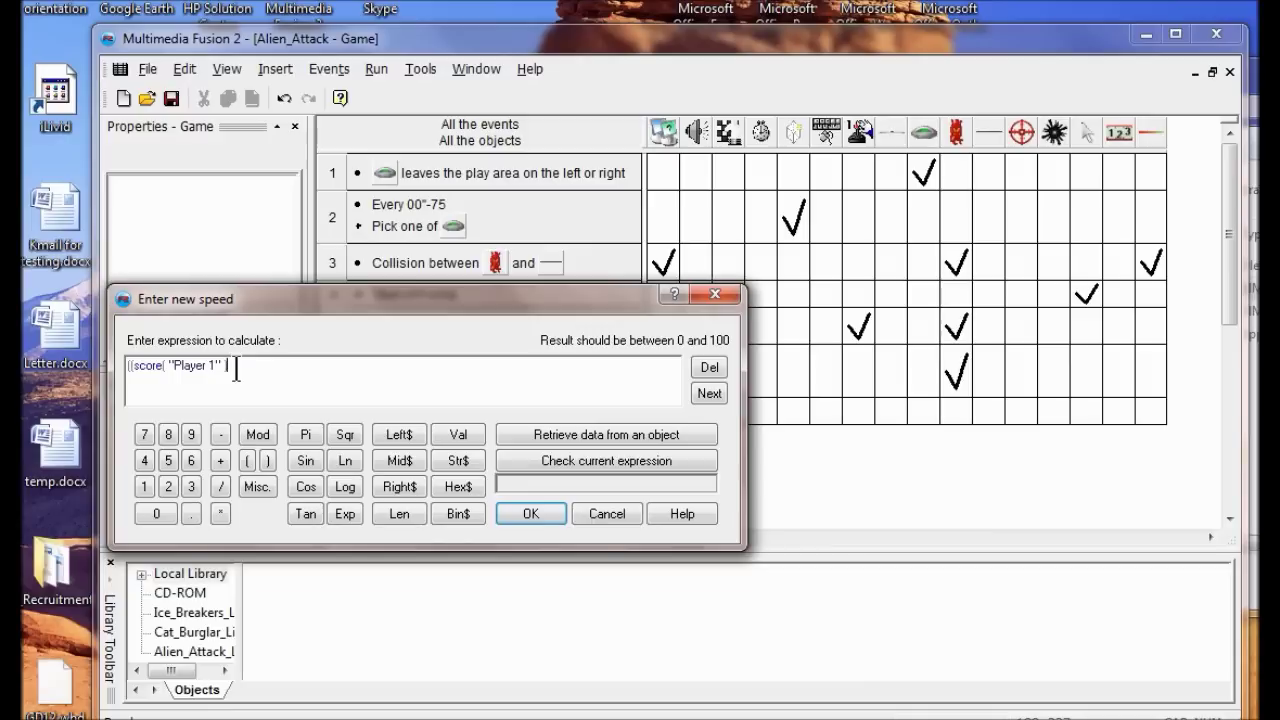
pyautogui.write('/10)*5)+')
pyautogui.write('10')
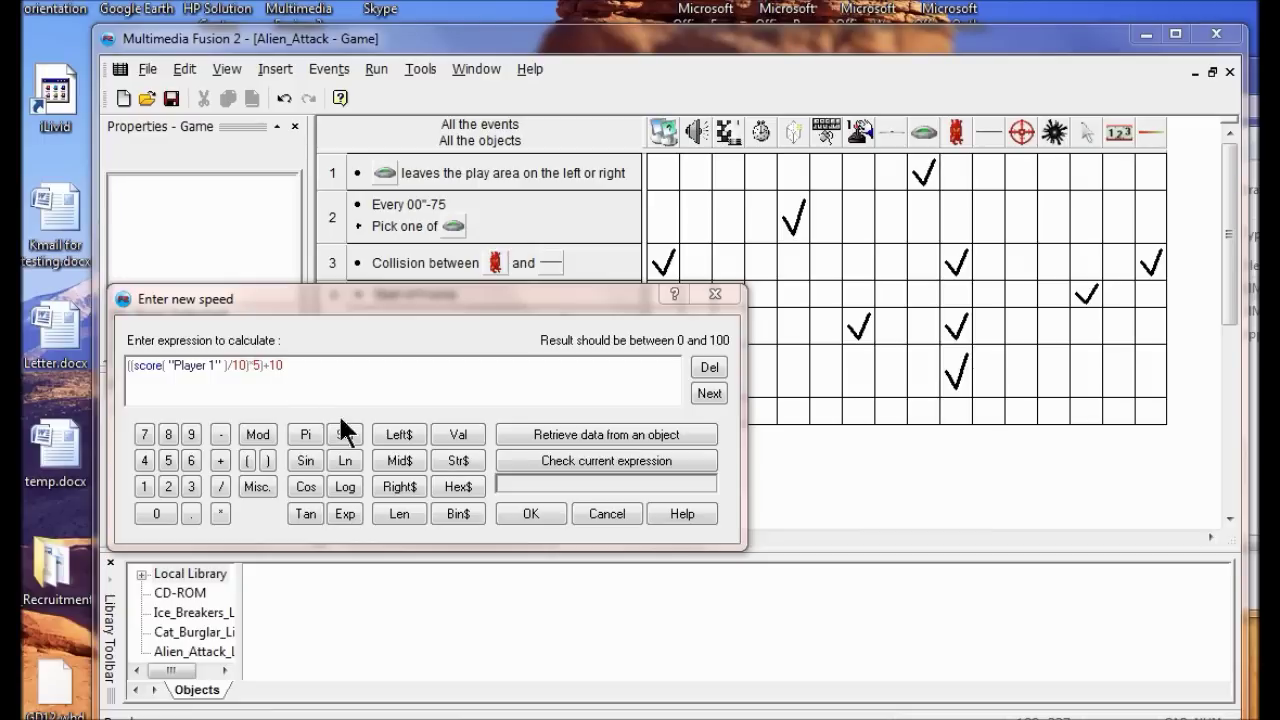
pyautogui.click(529, 512)
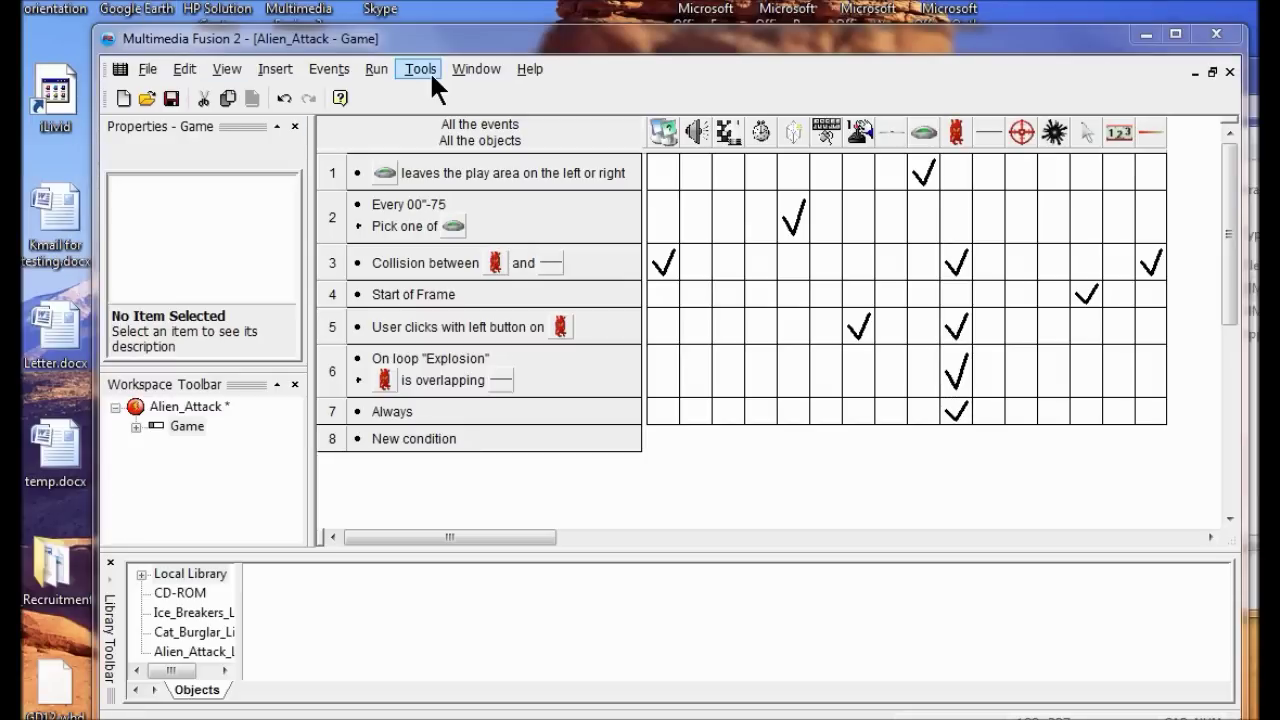
pyautogui.click(380, 66)
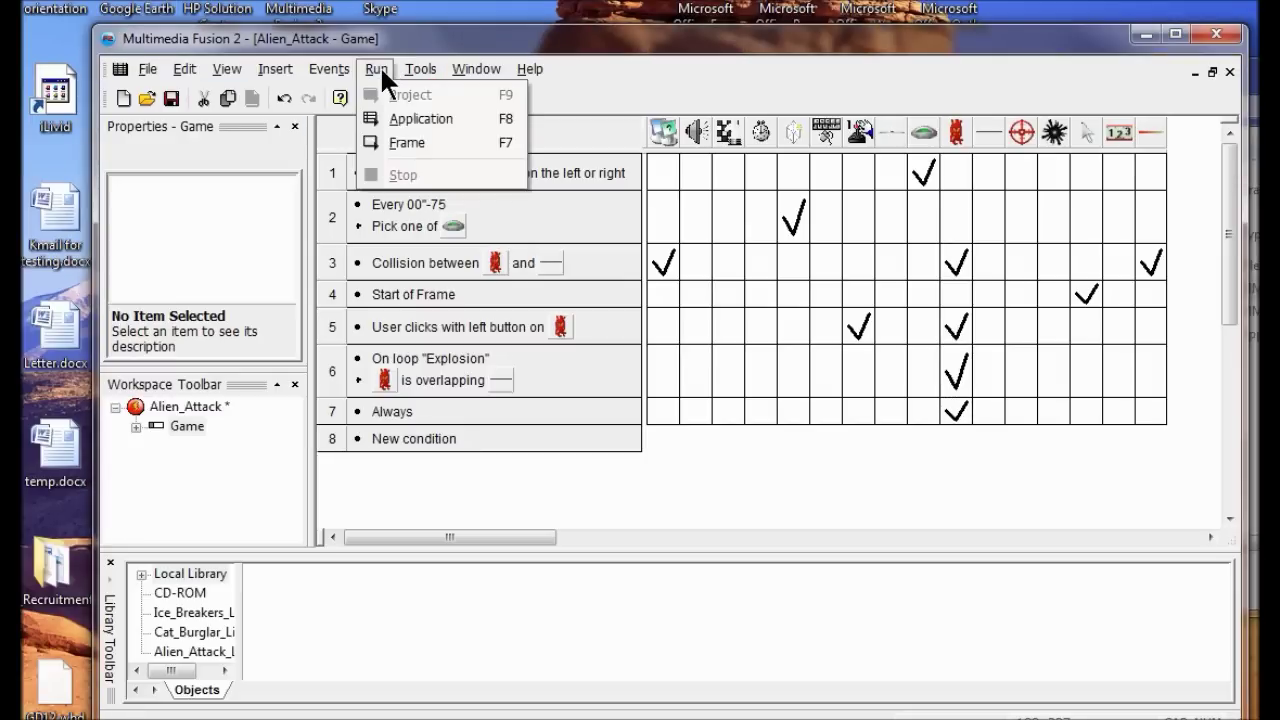
pyautogui.click(402, 119)
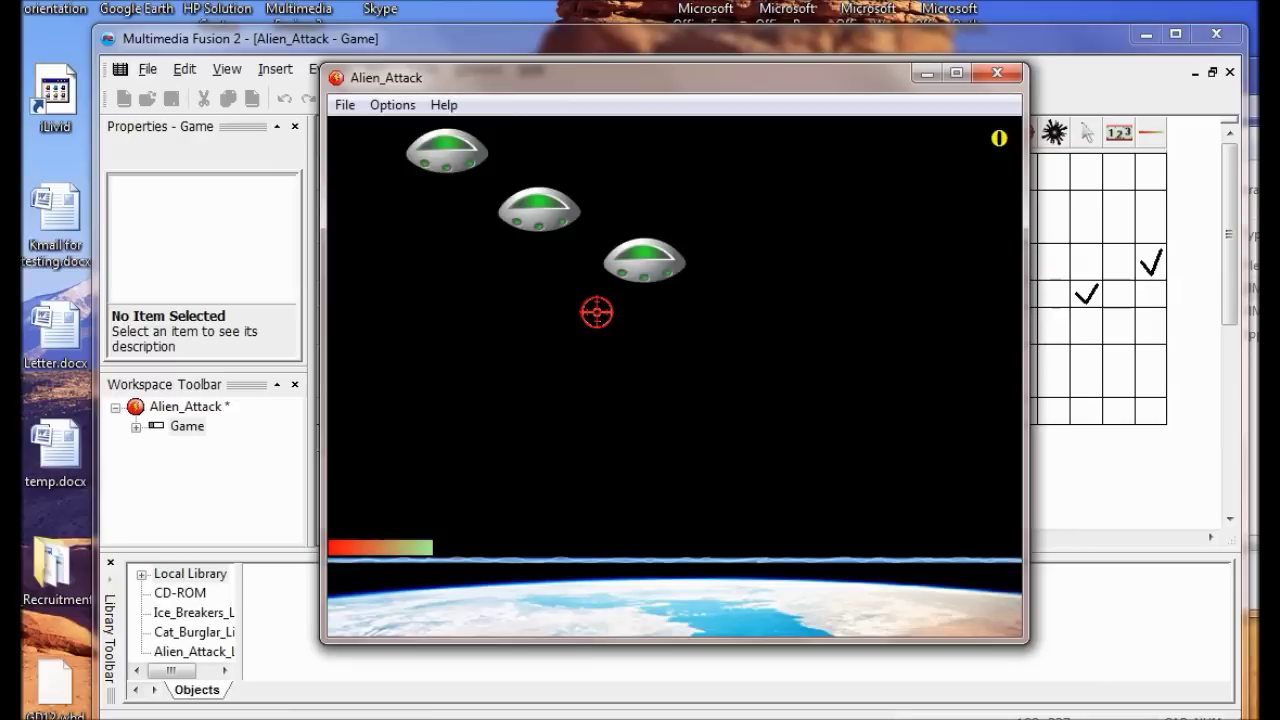
pyautogui.click(745, 385)
pyautogui.click(740, 405)
pyautogui.click(905, 385)
pyautogui.click(860, 335)
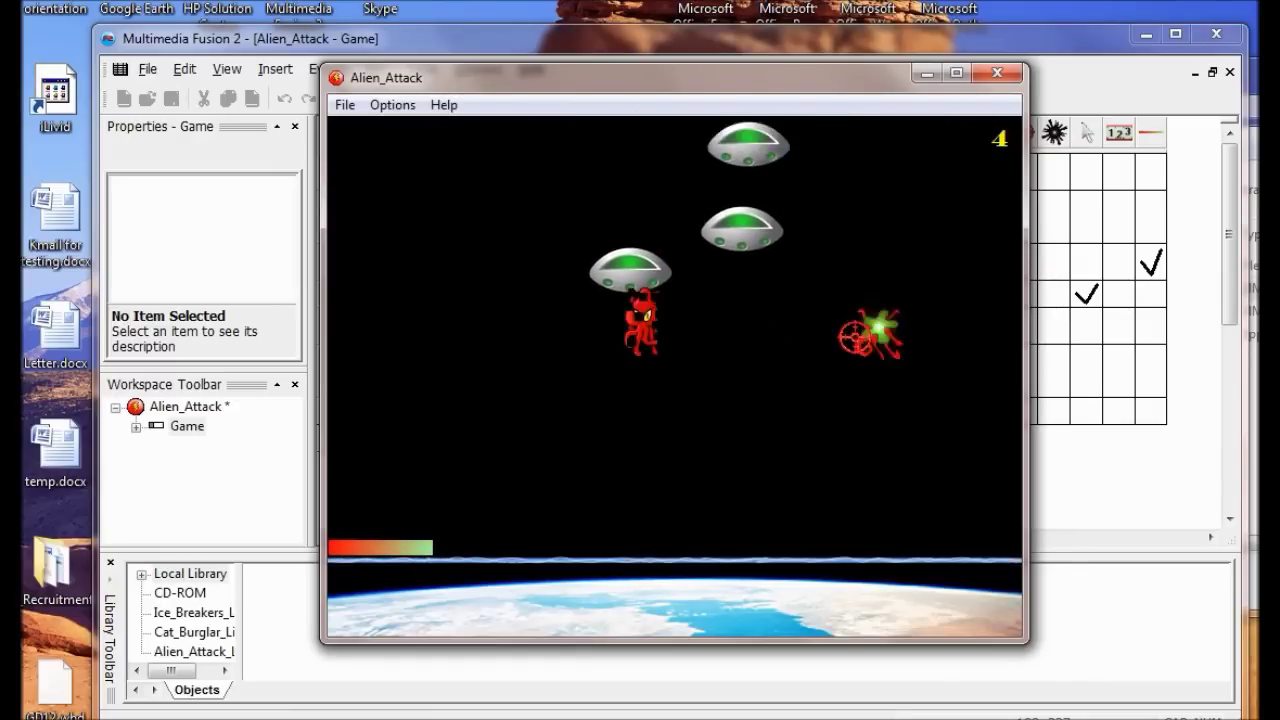
pyautogui.click(657, 375)
pyautogui.click(640, 255)
pyautogui.click(520, 325)
pyautogui.click(655, 330)
pyautogui.click(677, 255)
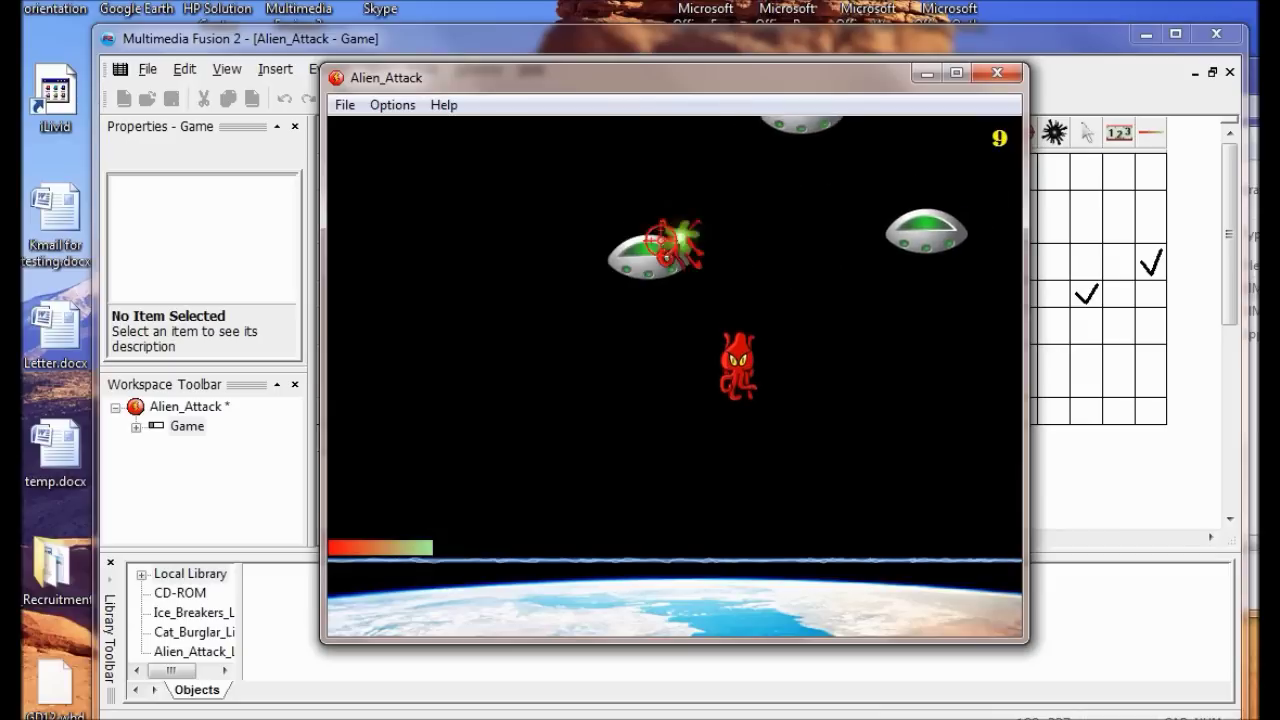
pyautogui.click(745, 410)
pyautogui.click(835, 320)
pyautogui.click(740, 325)
pyautogui.hotkey('alt', 'F4')
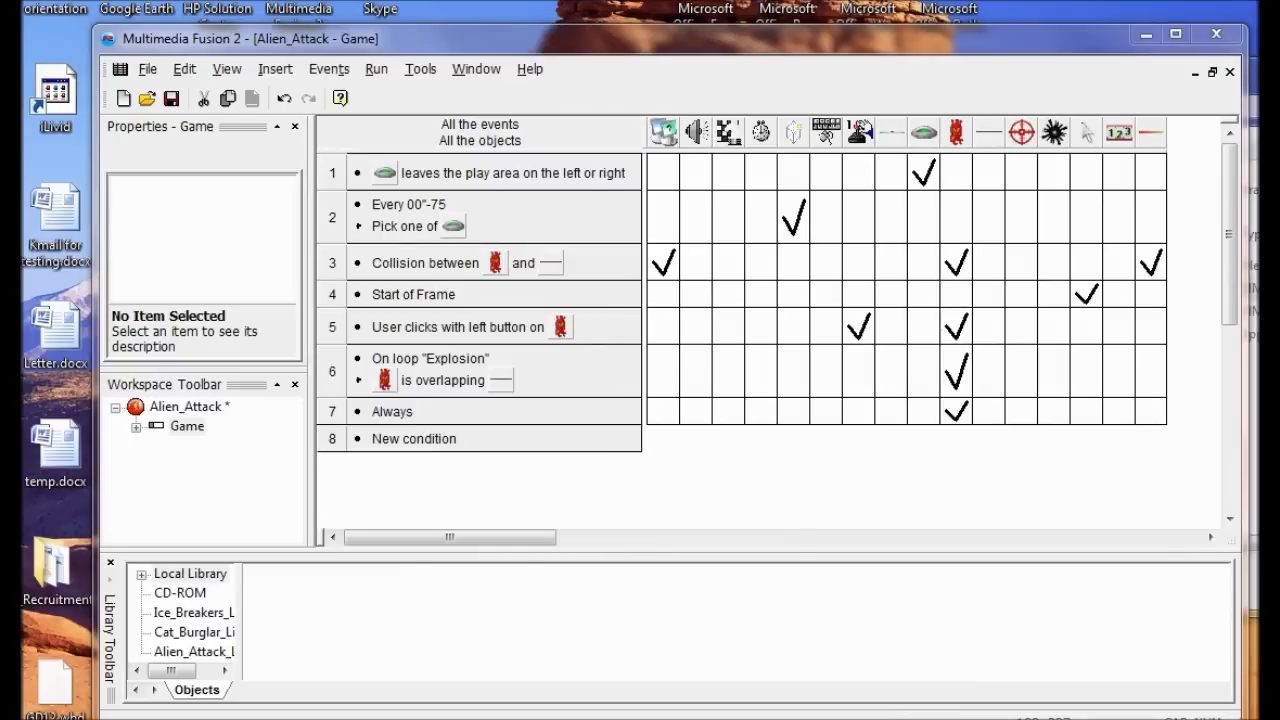
# Step: Add event 8, testing whether the bar counter equals 0, and assign it an action
pyautogui.click(408, 440)
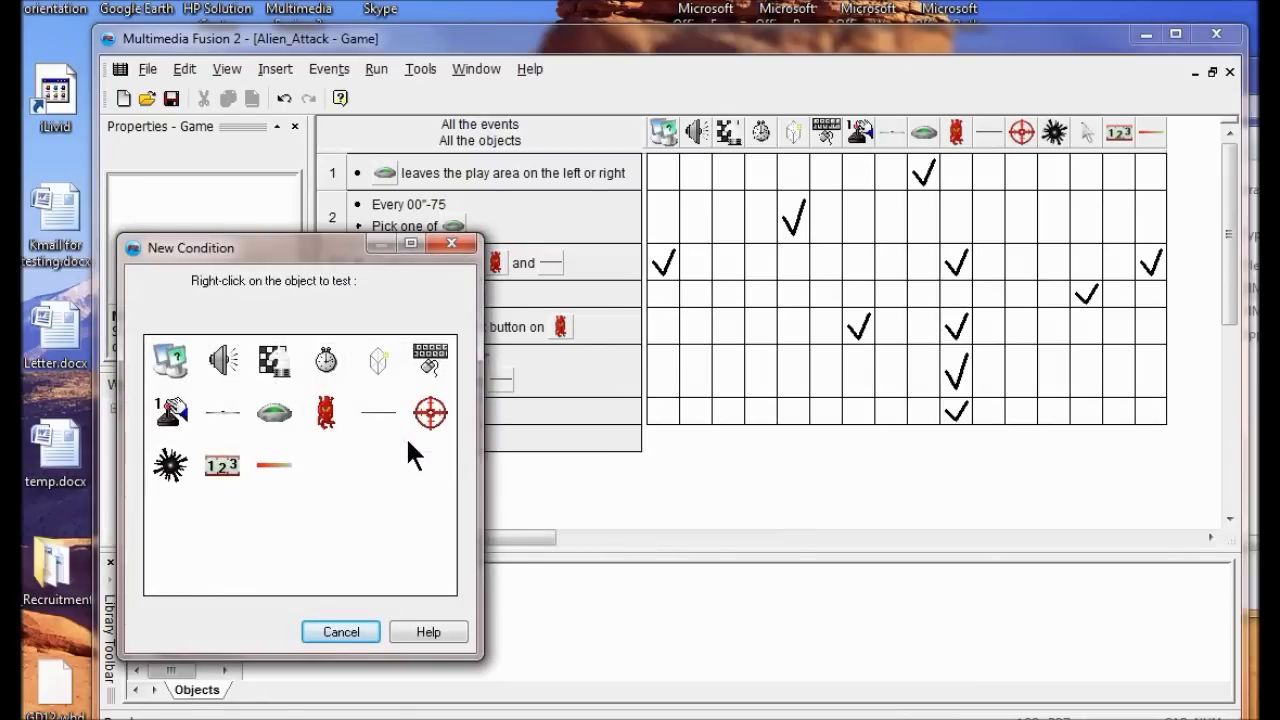
pyautogui.rightClick(362, 375)
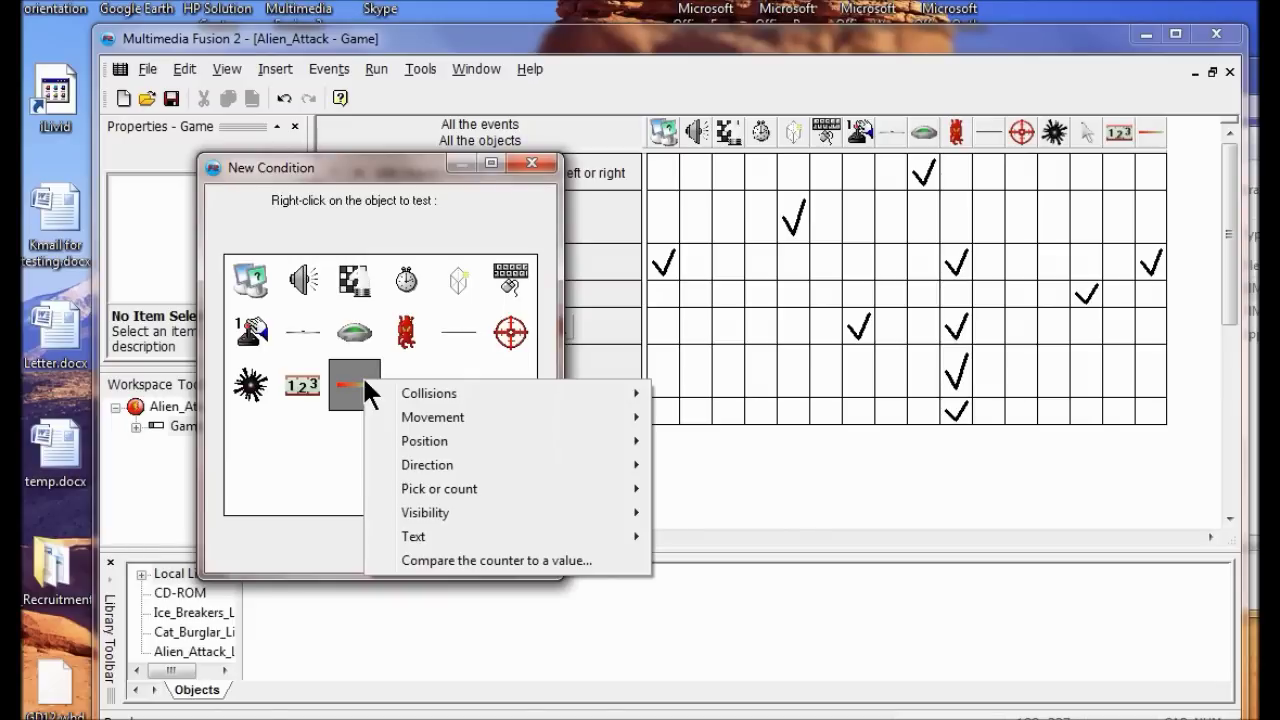
pyautogui.click(494, 560)
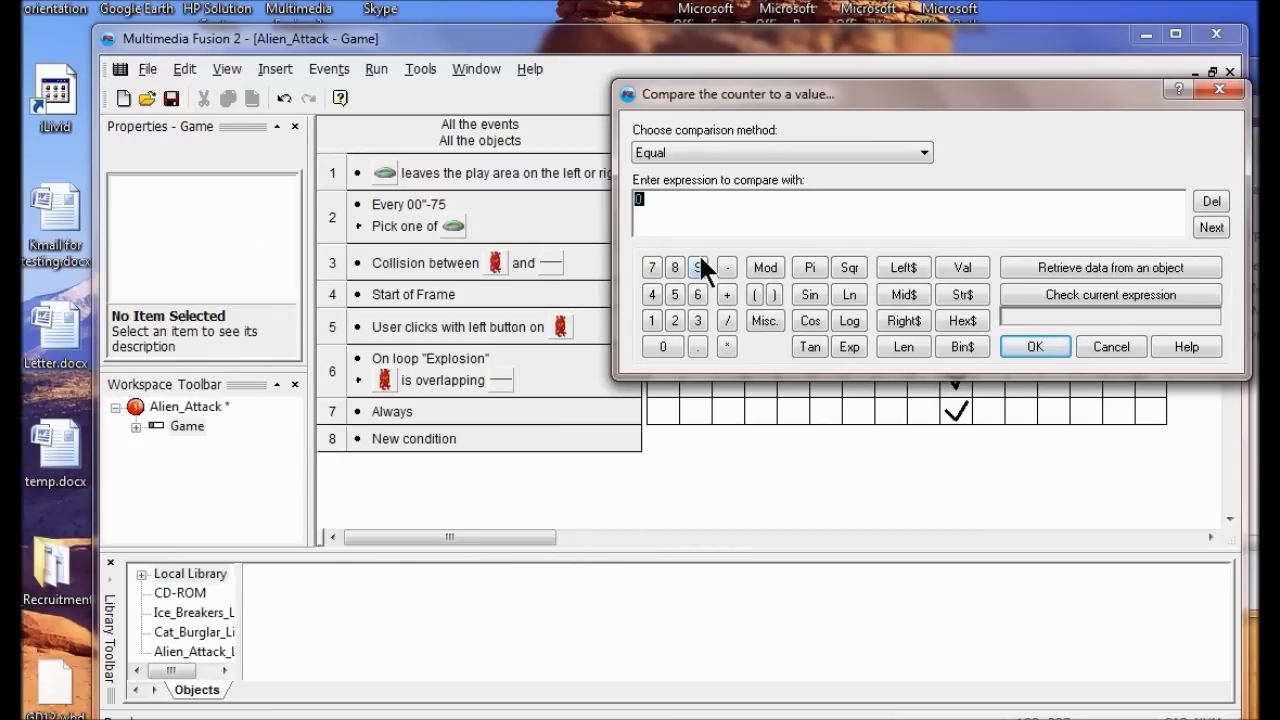
pyautogui.click(1036, 347)
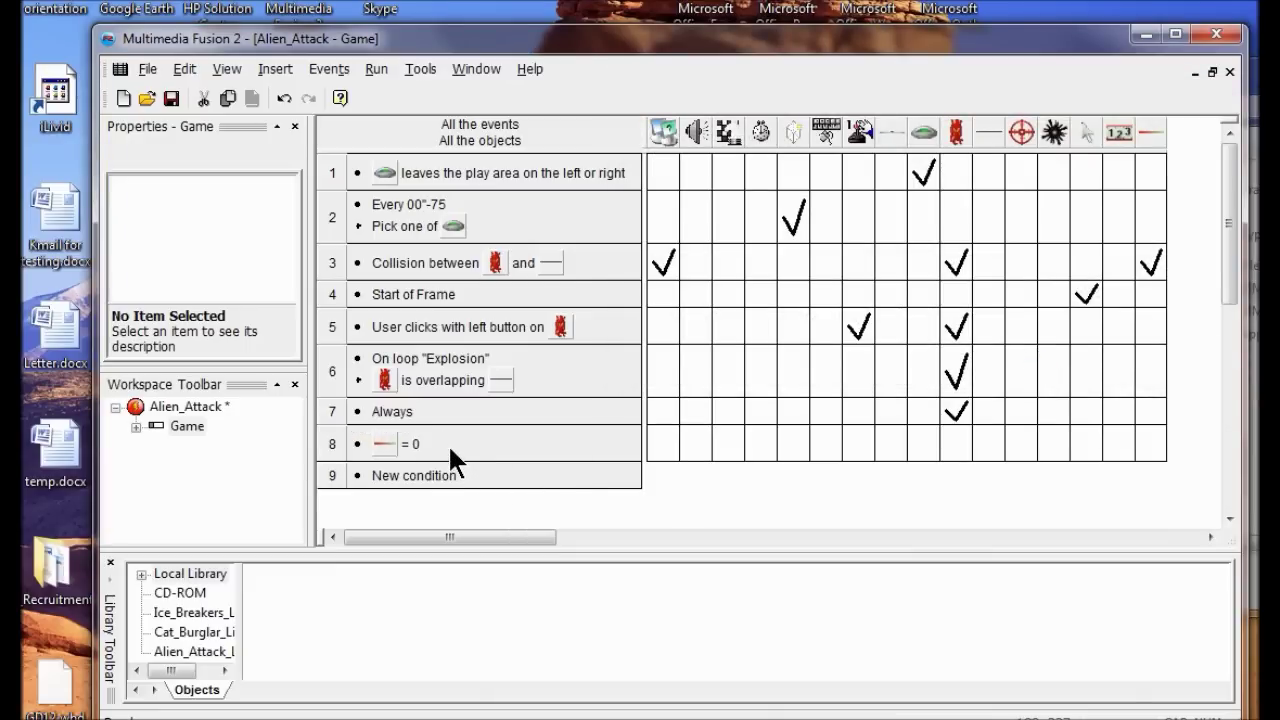
pyautogui.rightClick(988, 437)
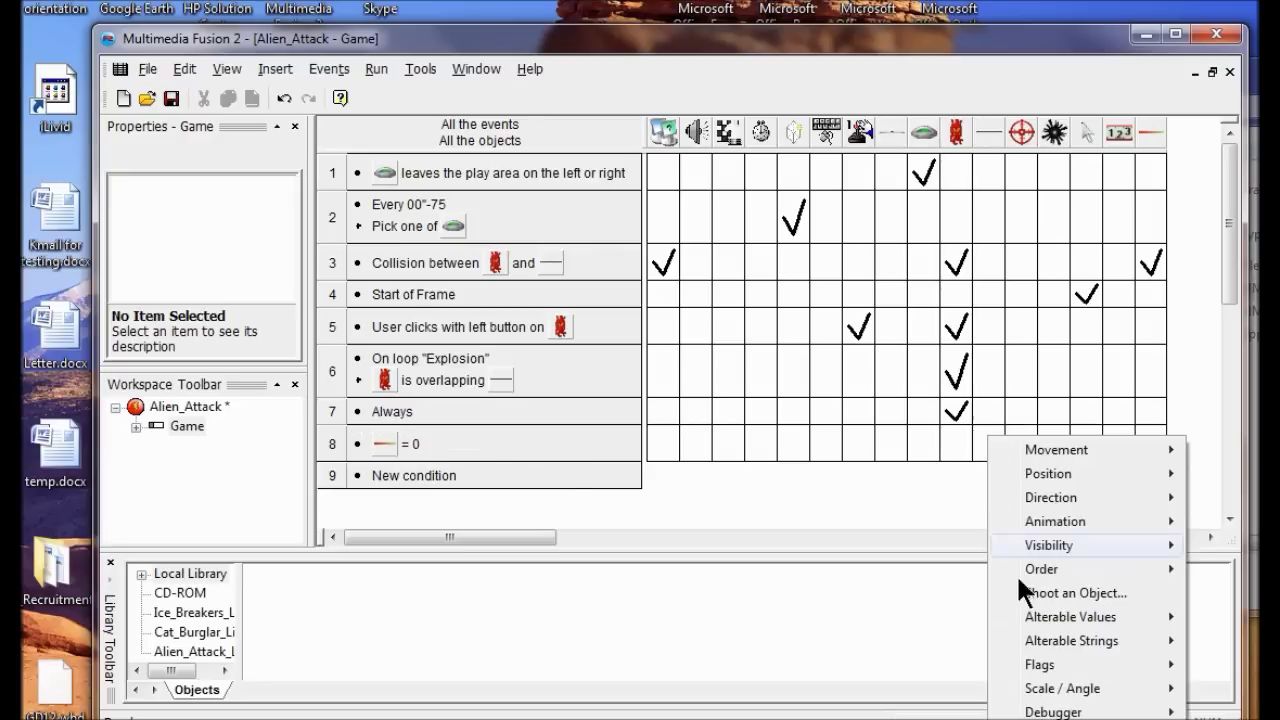
pyautogui.click(1055, 716)
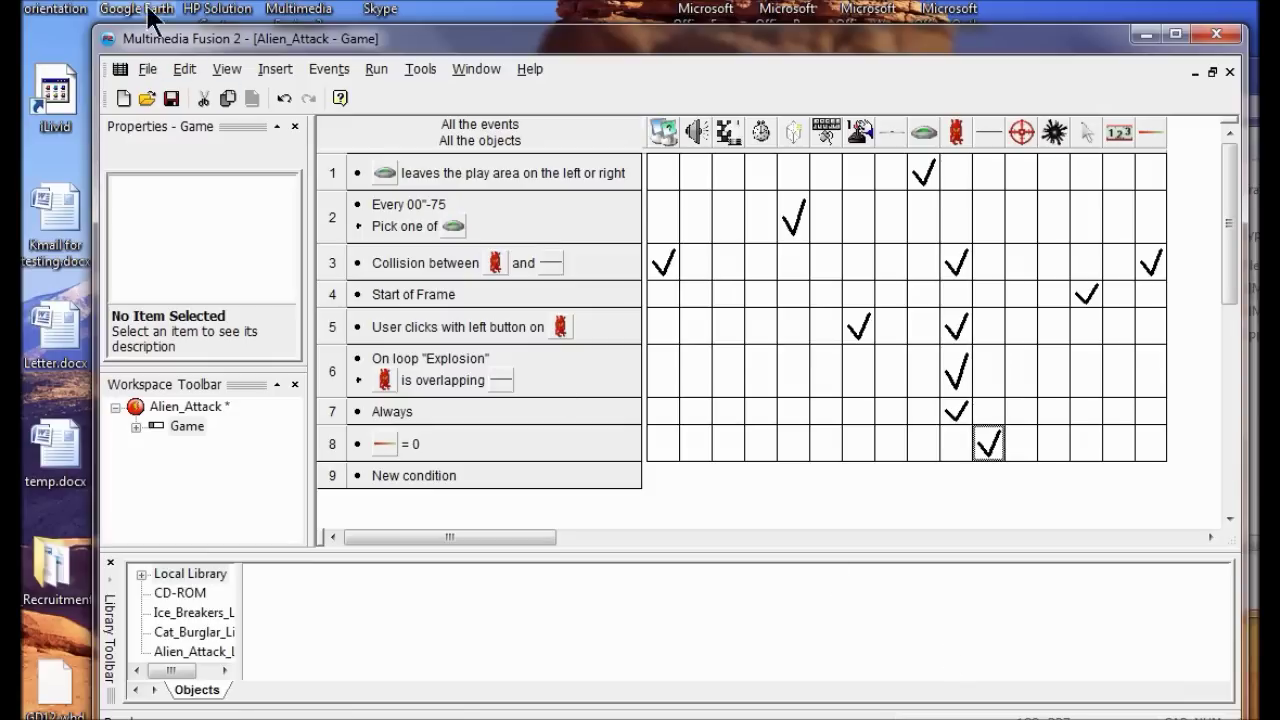
pyautogui.click(375, 68)
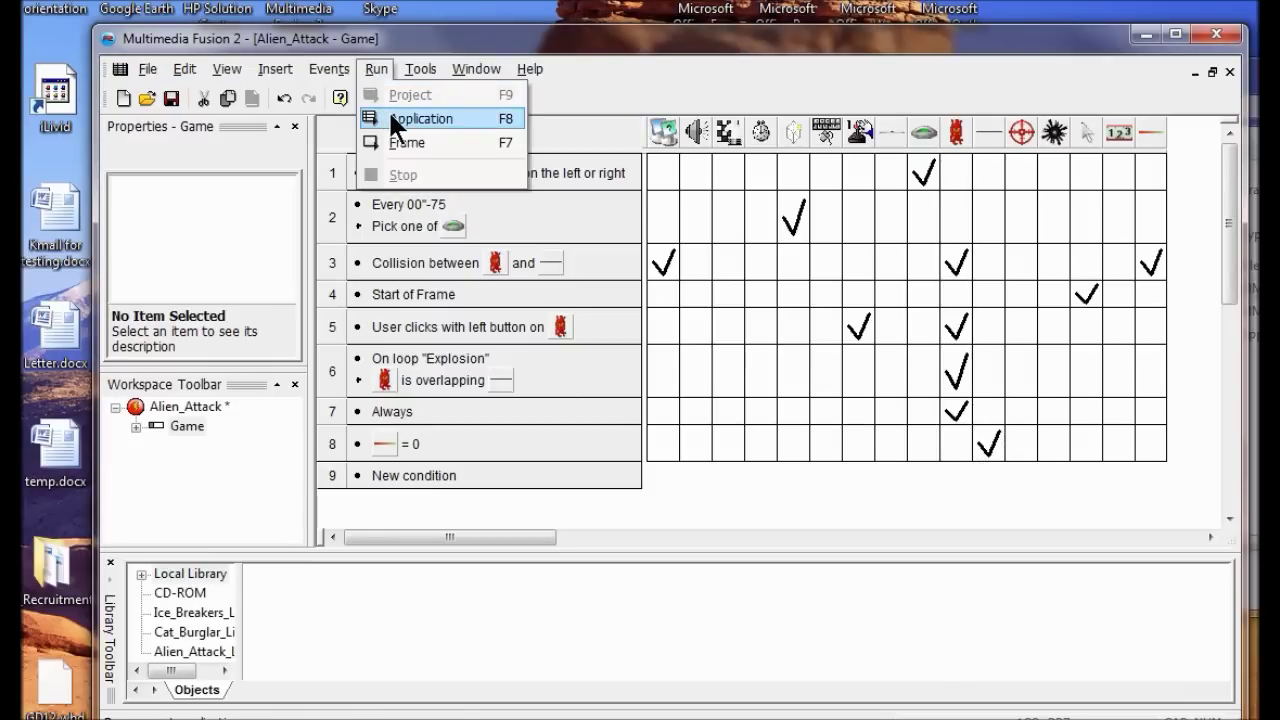
pyautogui.click(390, 116)
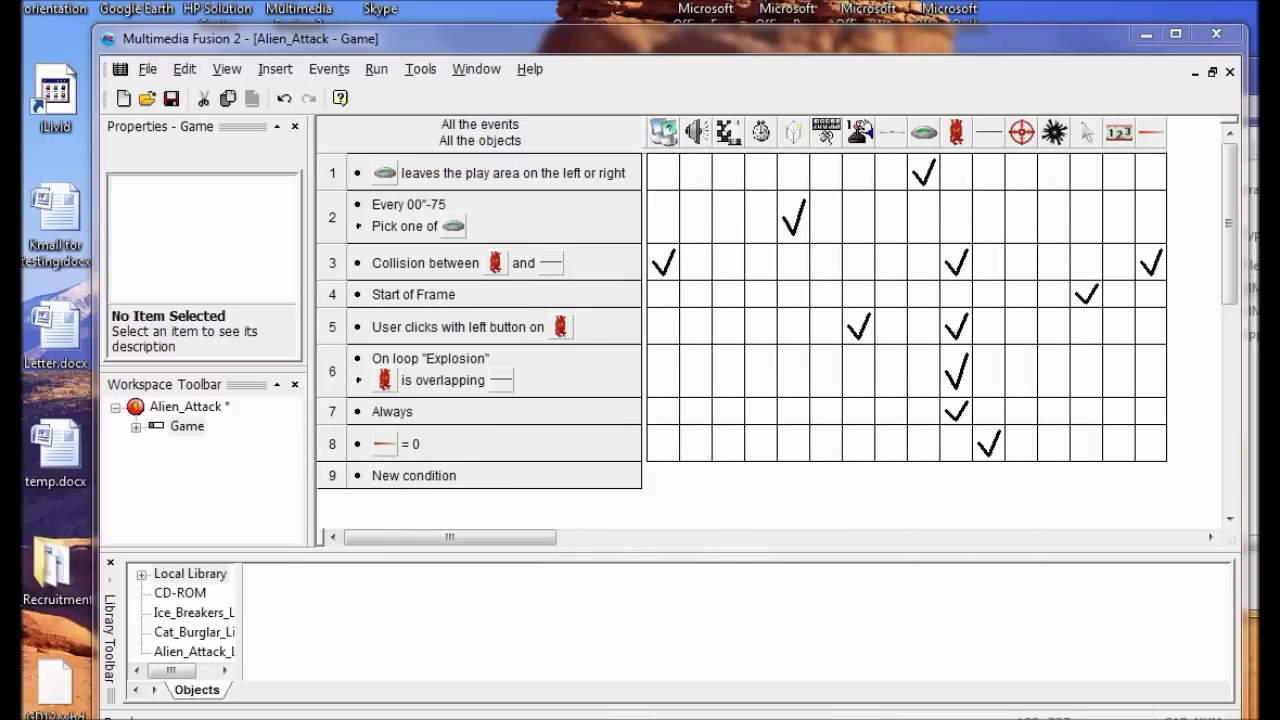
# Step: Add event 9: when the red alien collides with the thin line, go to the next frame
pyautogui.doubleClick(425, 476)
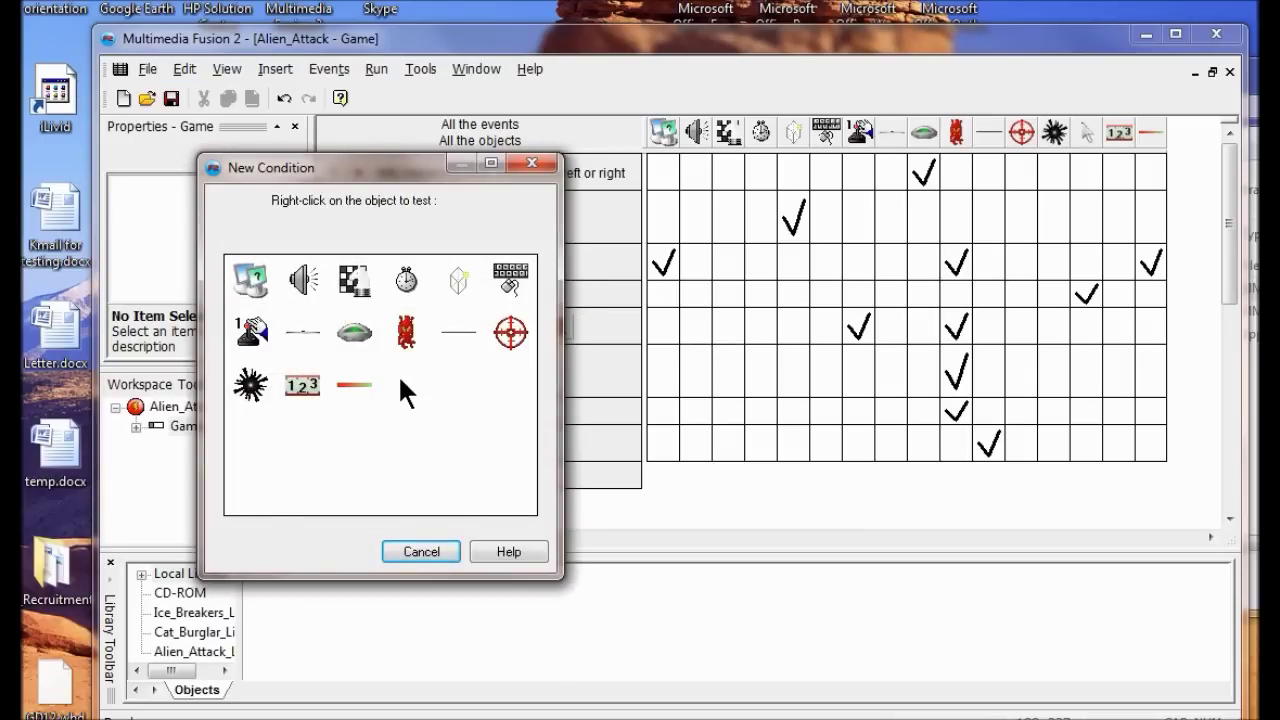
pyautogui.rightClick(405, 336)
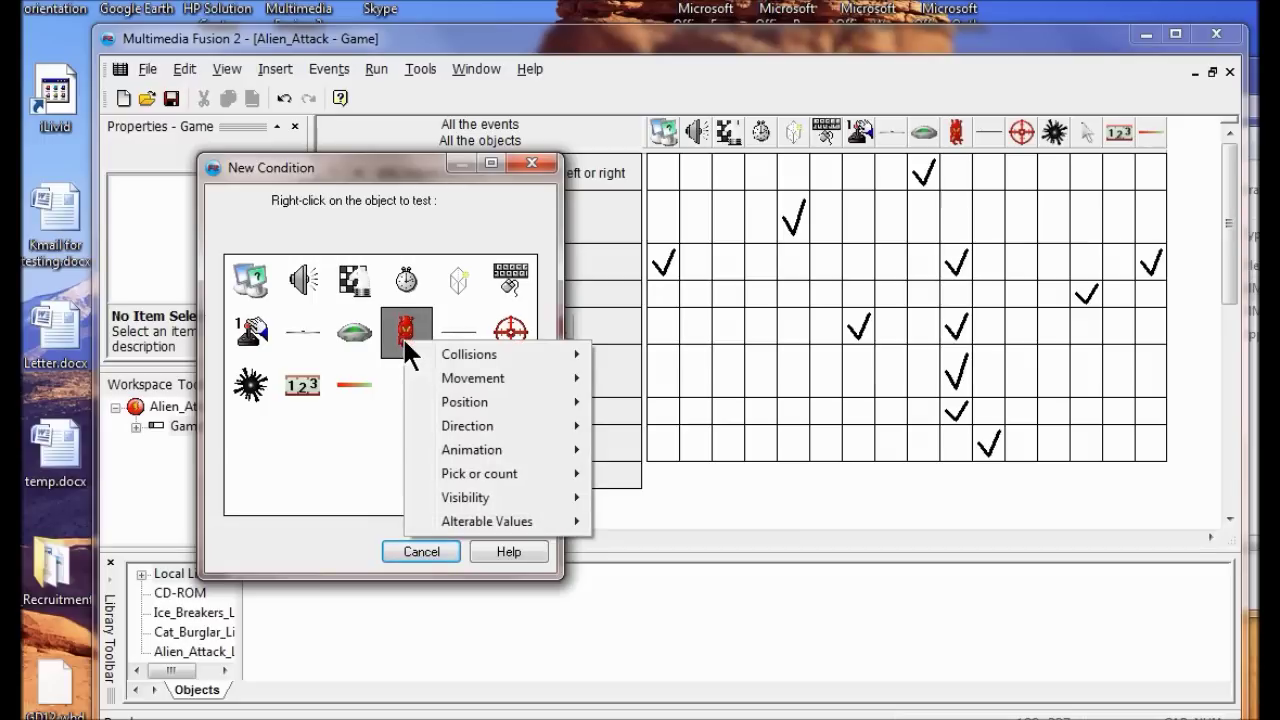
pyautogui.moveTo(451, 355)
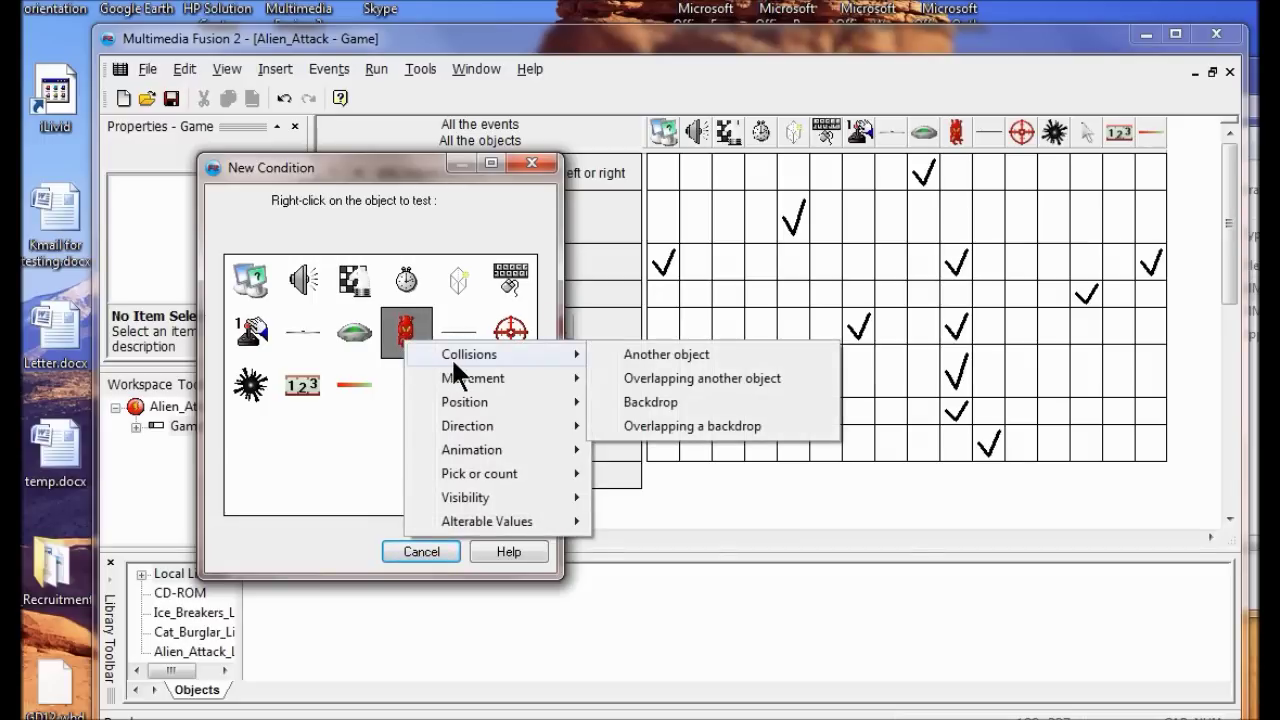
pyautogui.click(645, 354)
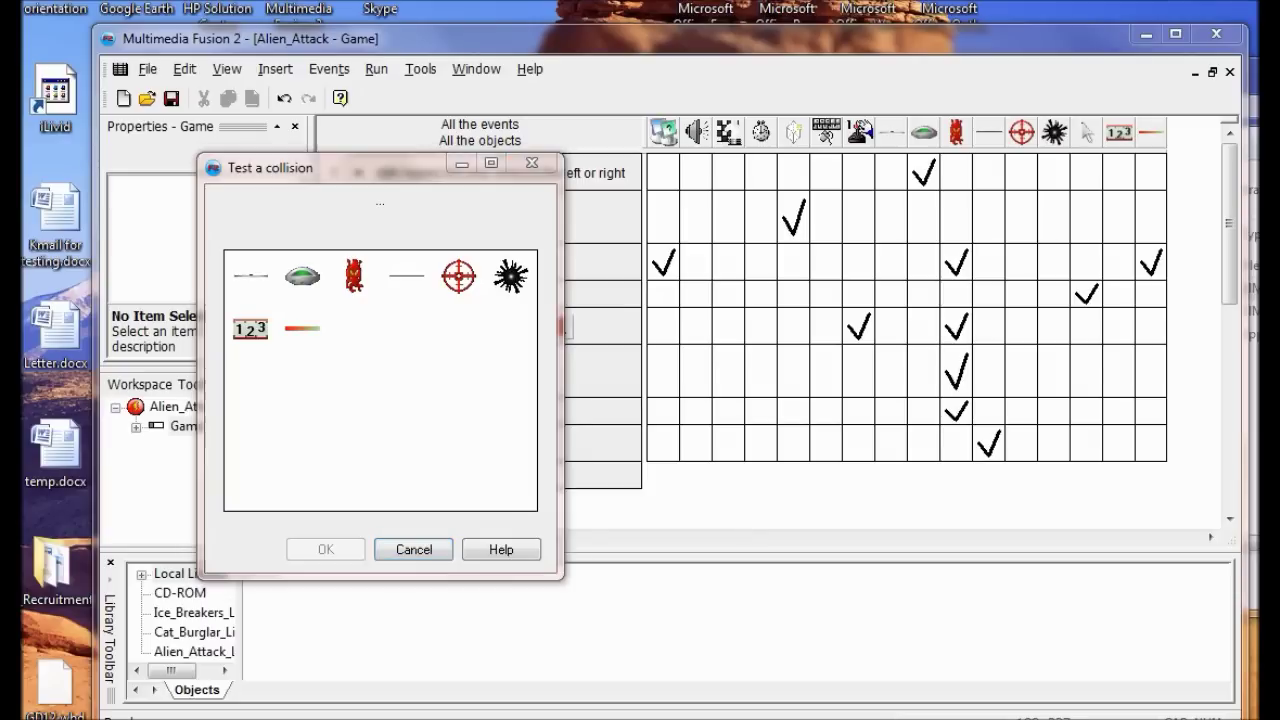
pyautogui.click(250, 276)
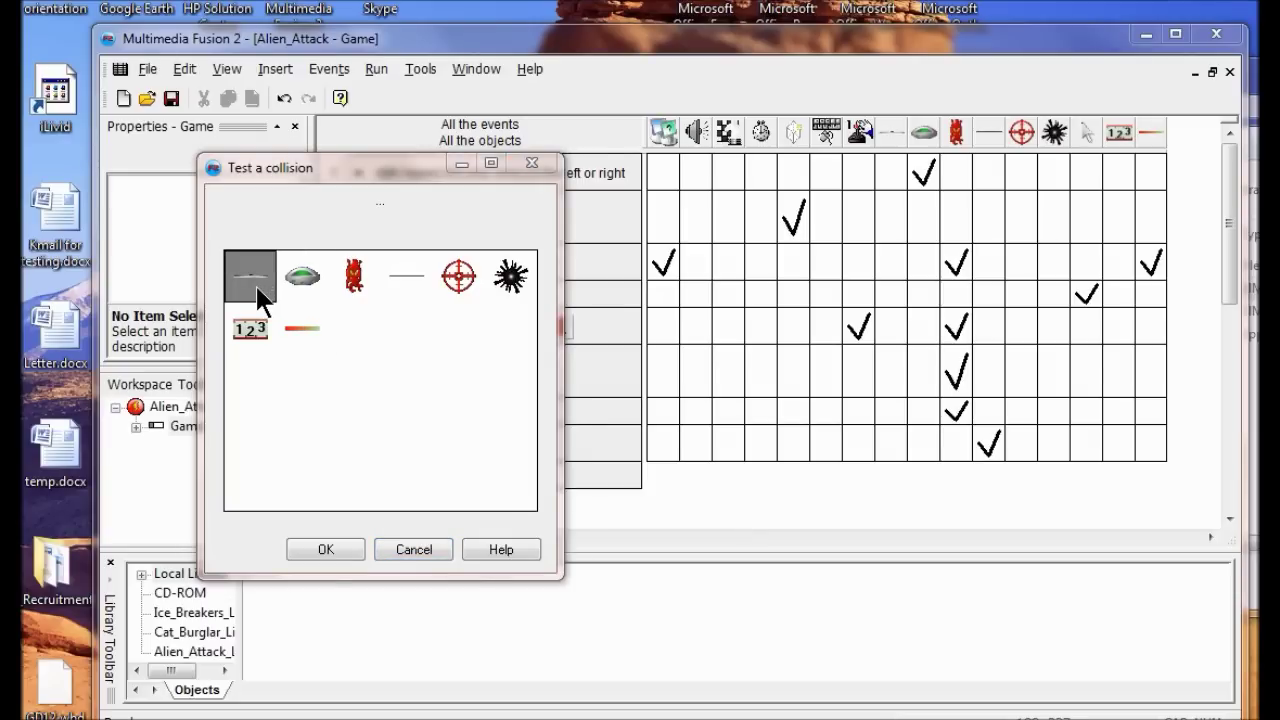
pyautogui.click(326, 549)
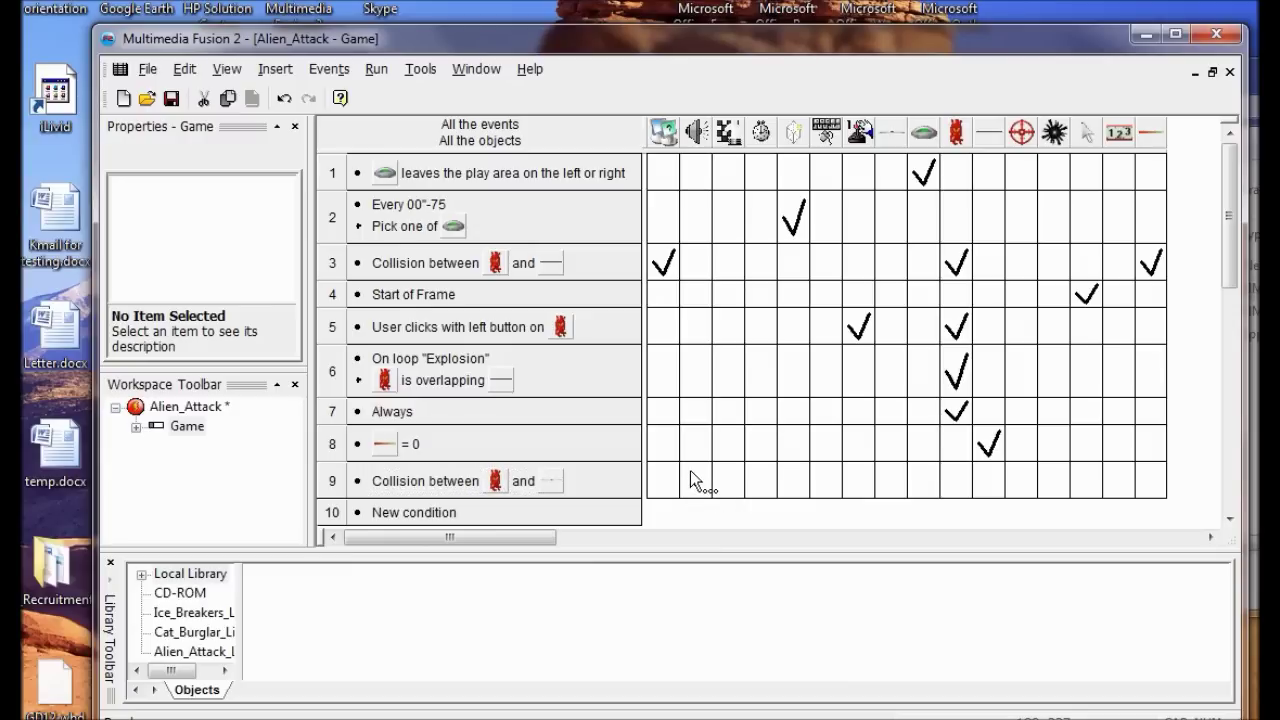
pyautogui.rightClick(724, 476)
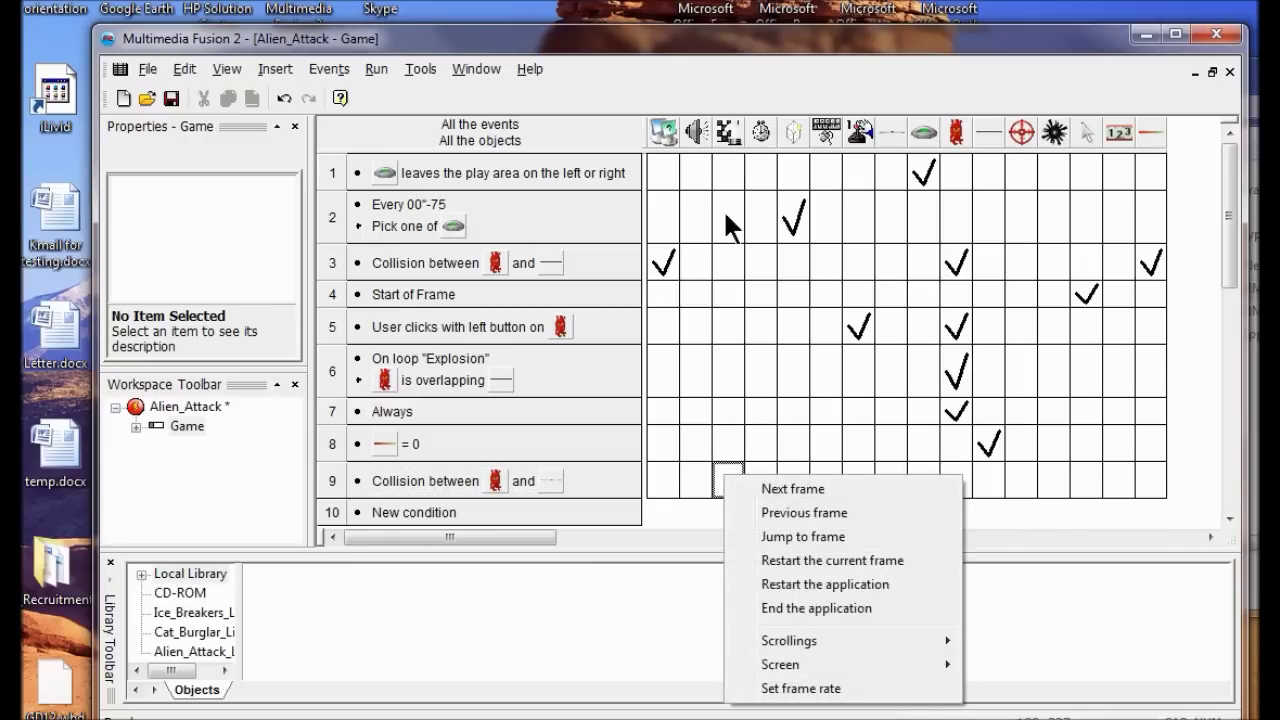
pyautogui.click(751, 481)
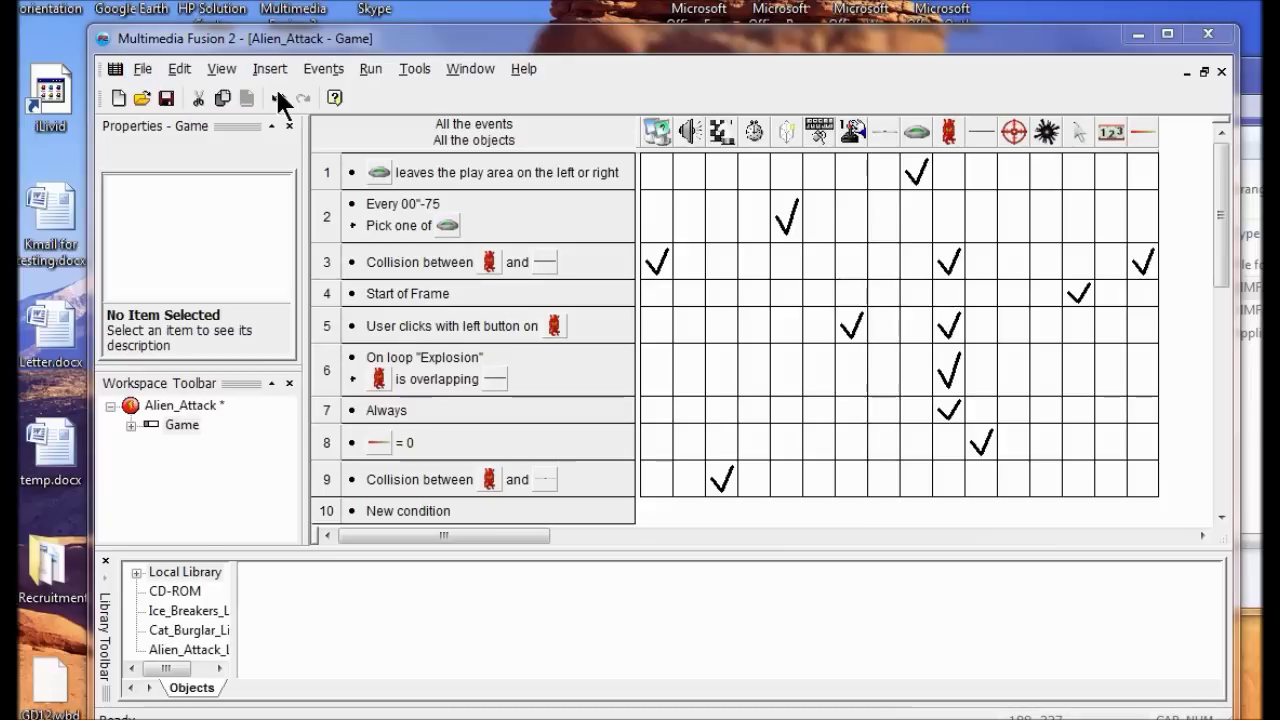
pyautogui.click(376, 70)
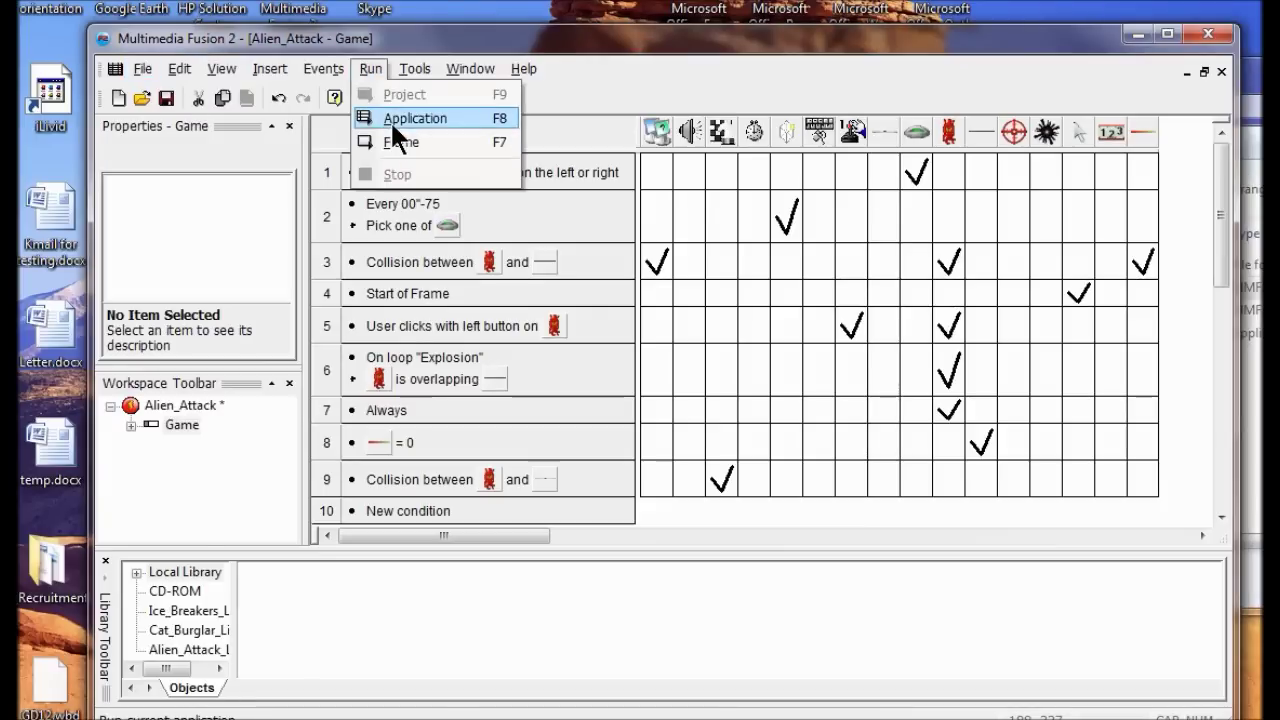
pyautogui.click(390, 119)
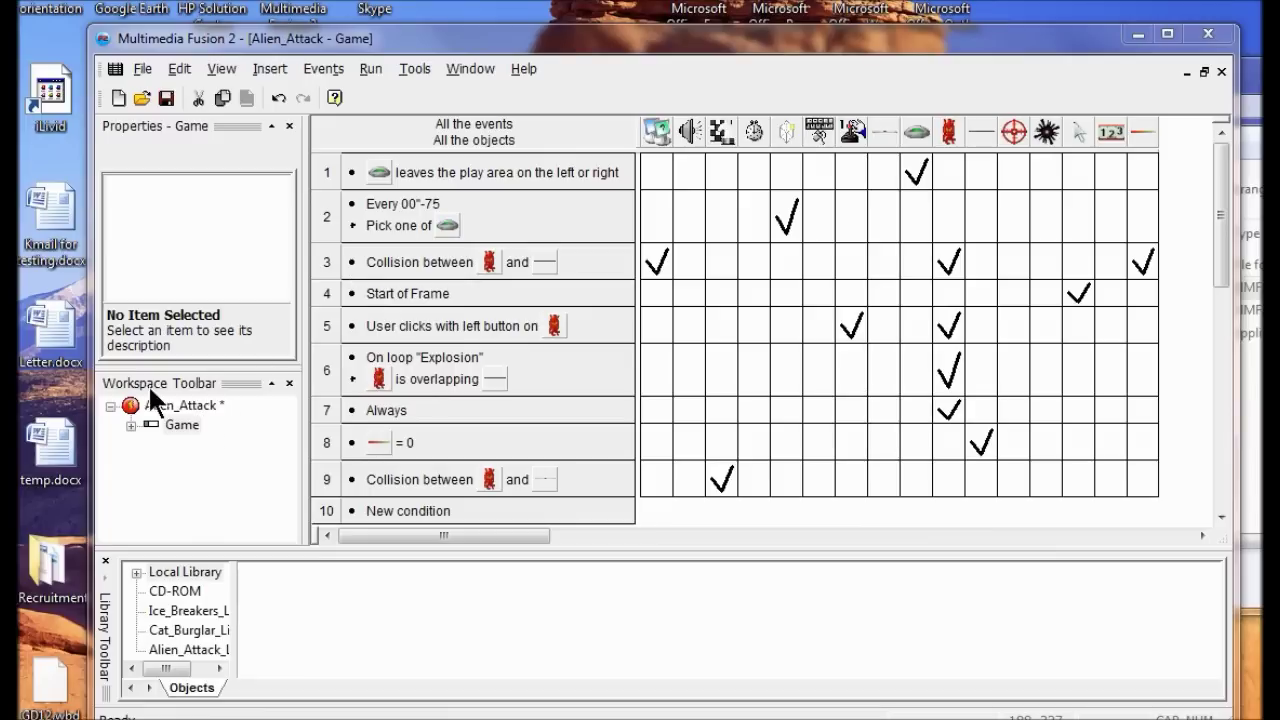
# Step: Open the Alien_Attack storyboard and insert two new frames
pyautogui.doubleClick(177, 402)
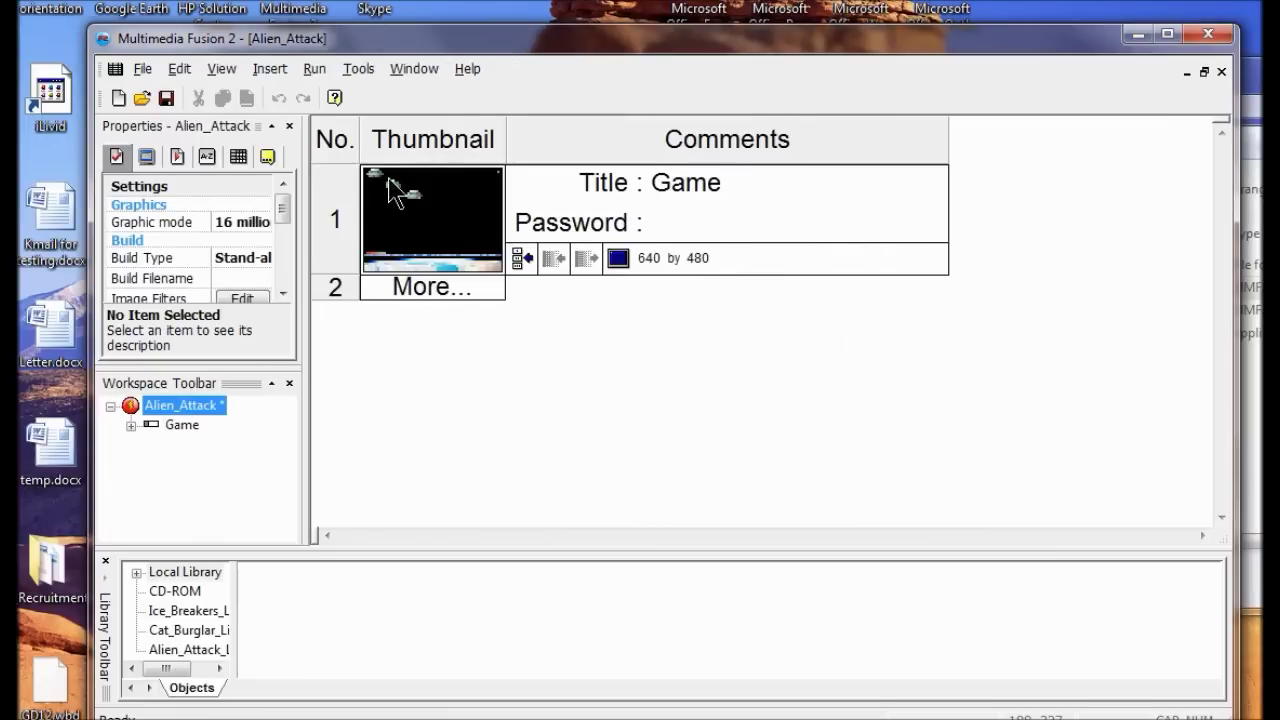
pyautogui.click(274, 68)
pyautogui.click(290, 95)
pyautogui.click(262, 68)
pyautogui.click(290, 95)
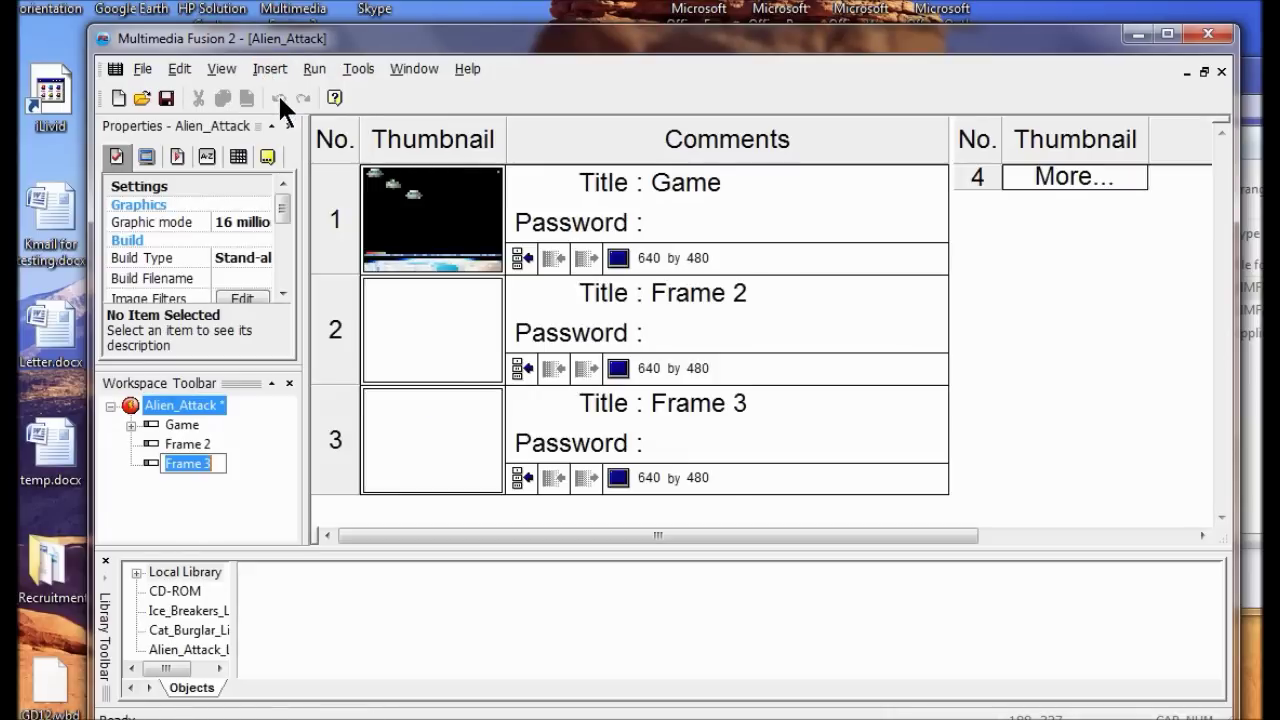
# Step: Rename the new frames Start and End, and move Game below Start
pyautogui.click(189, 444)
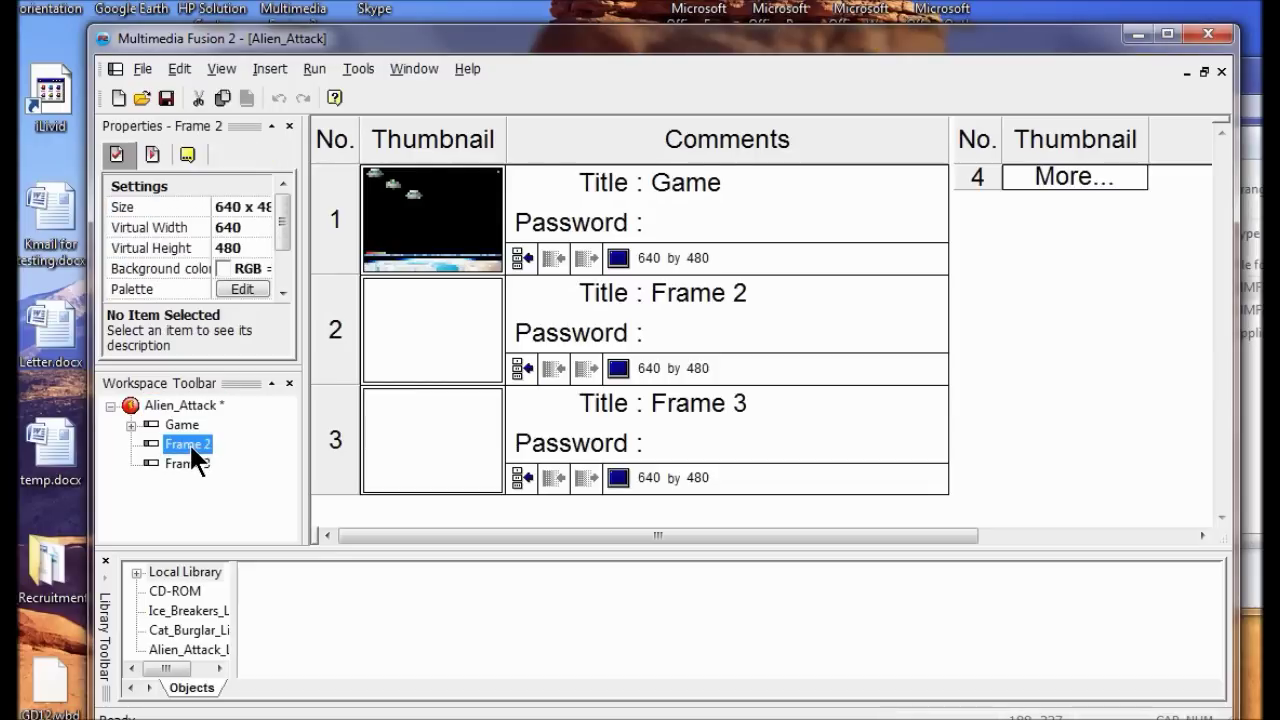
pyautogui.rightClick(197, 460)
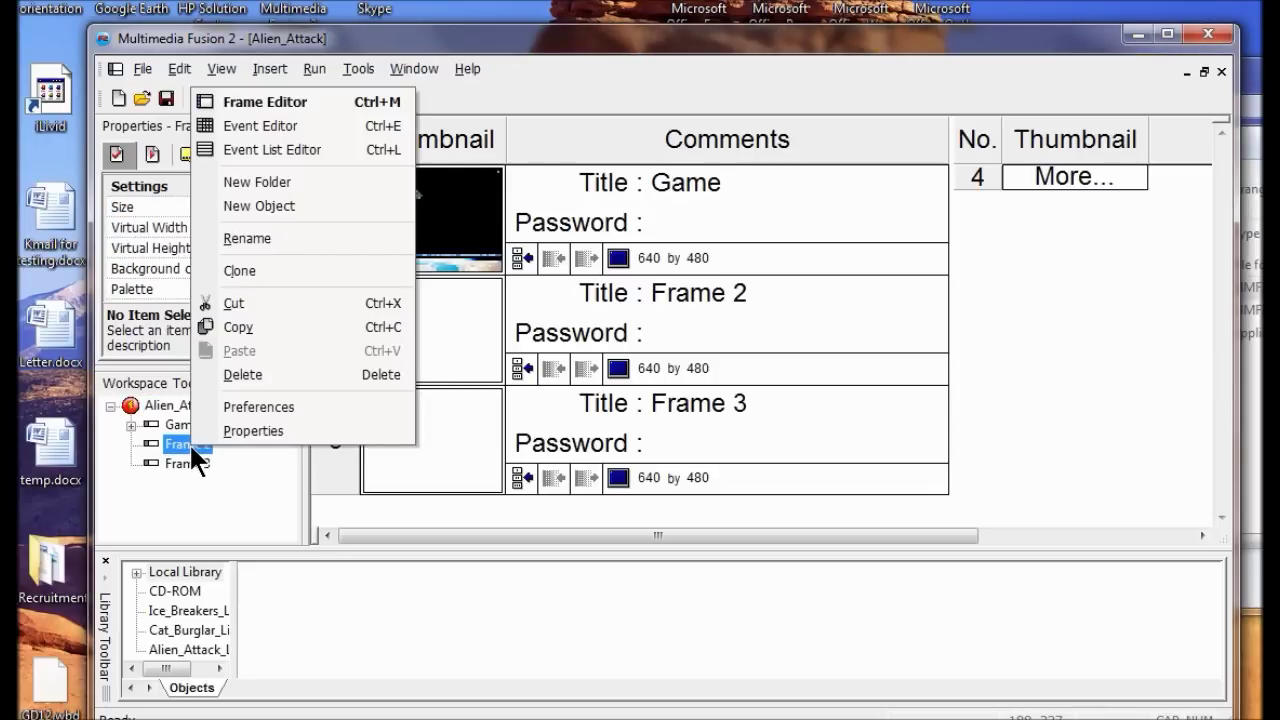
pyautogui.click(249, 239)
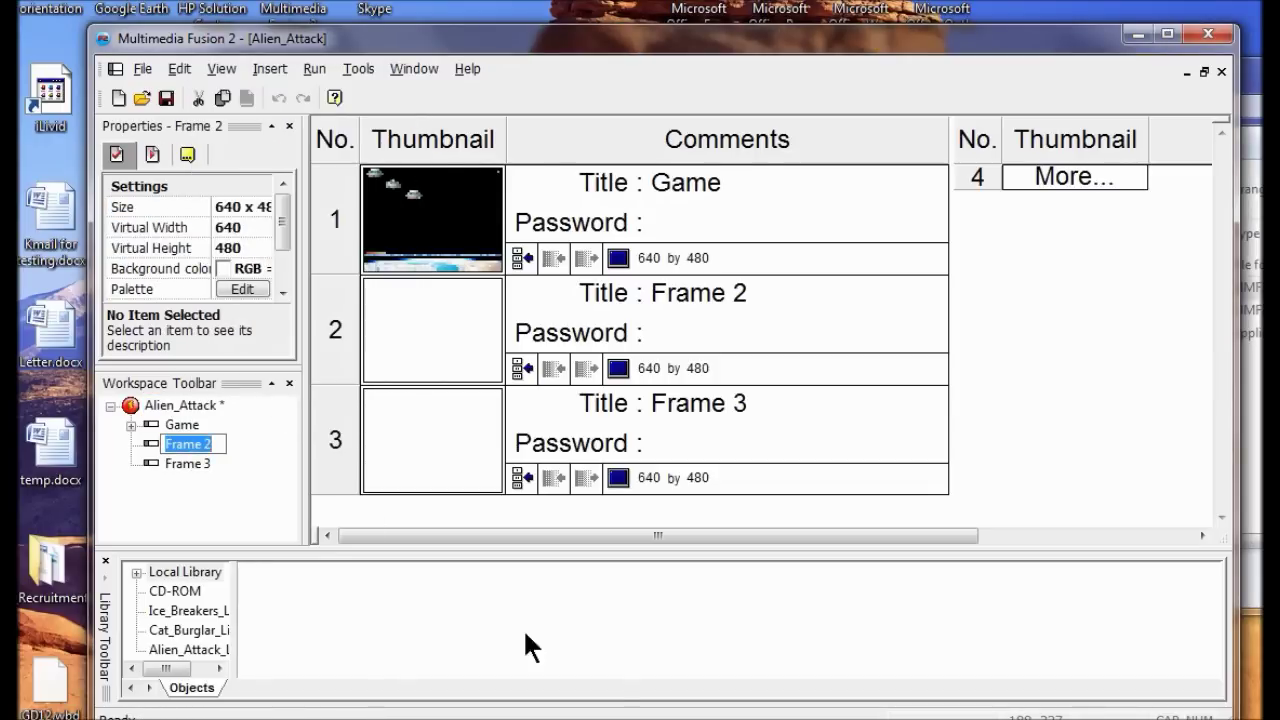
pyautogui.write('Start')
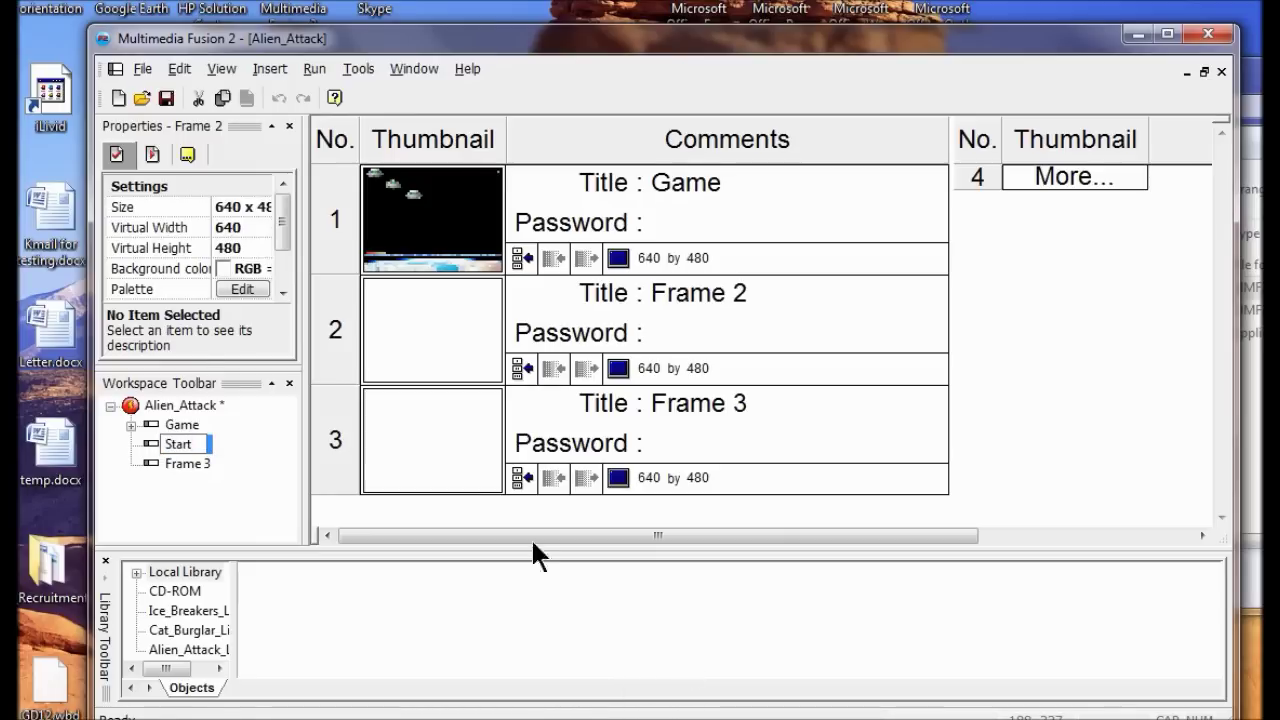
pyautogui.press('Return')
pyautogui.rightClick(197, 460)
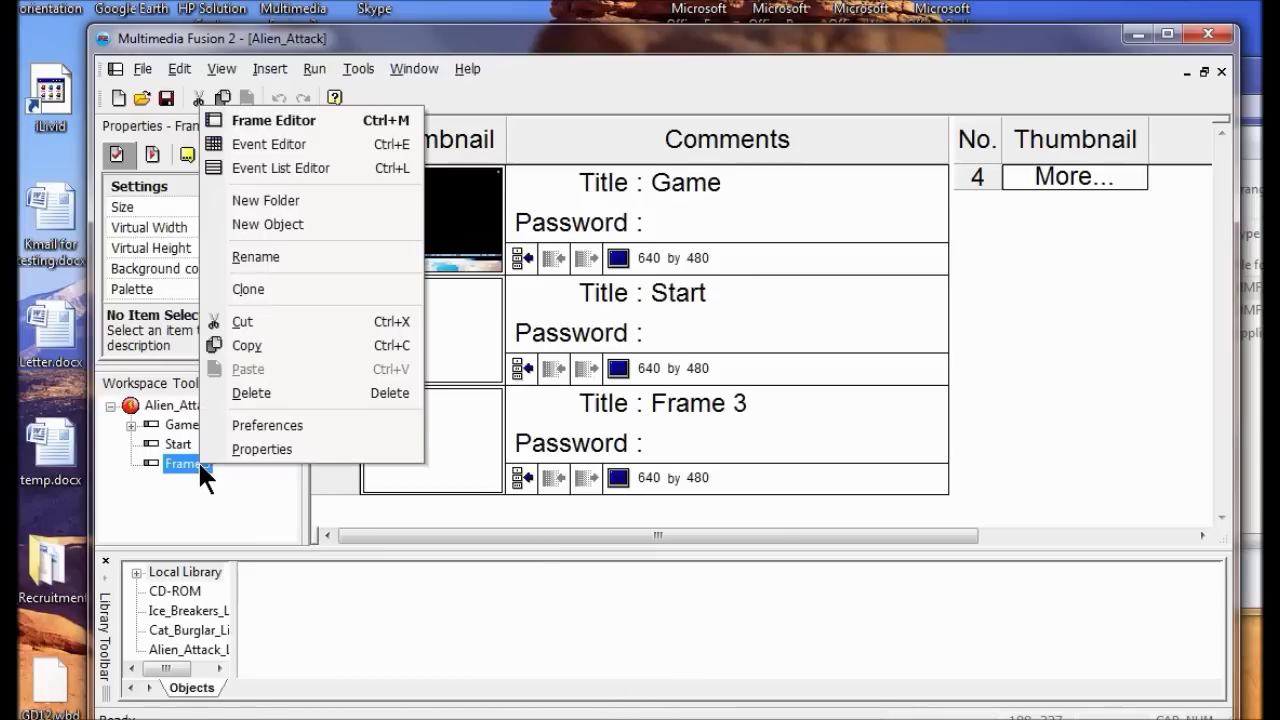
pyautogui.click(280, 254)
pyautogui.write('End')
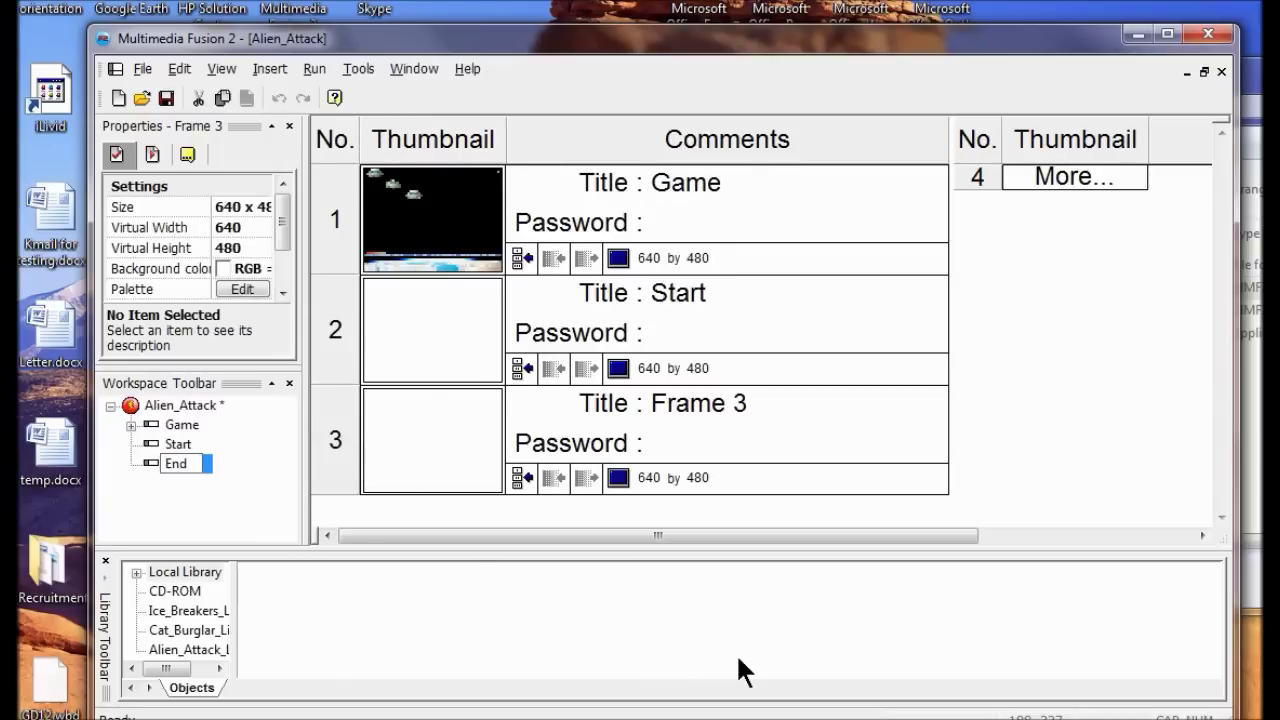
pyautogui.press('Return')
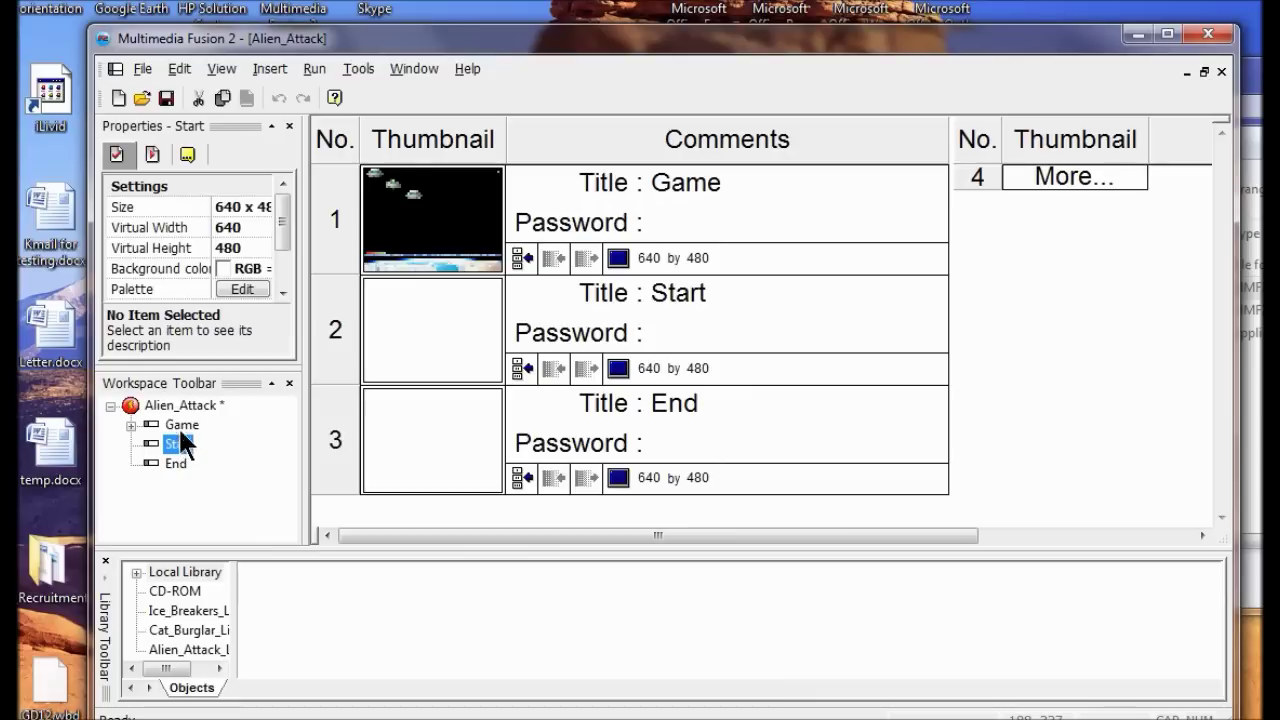
pyautogui.click(181, 427)
pyautogui.moveTo(181, 430); pyautogui.dragTo(181, 444)
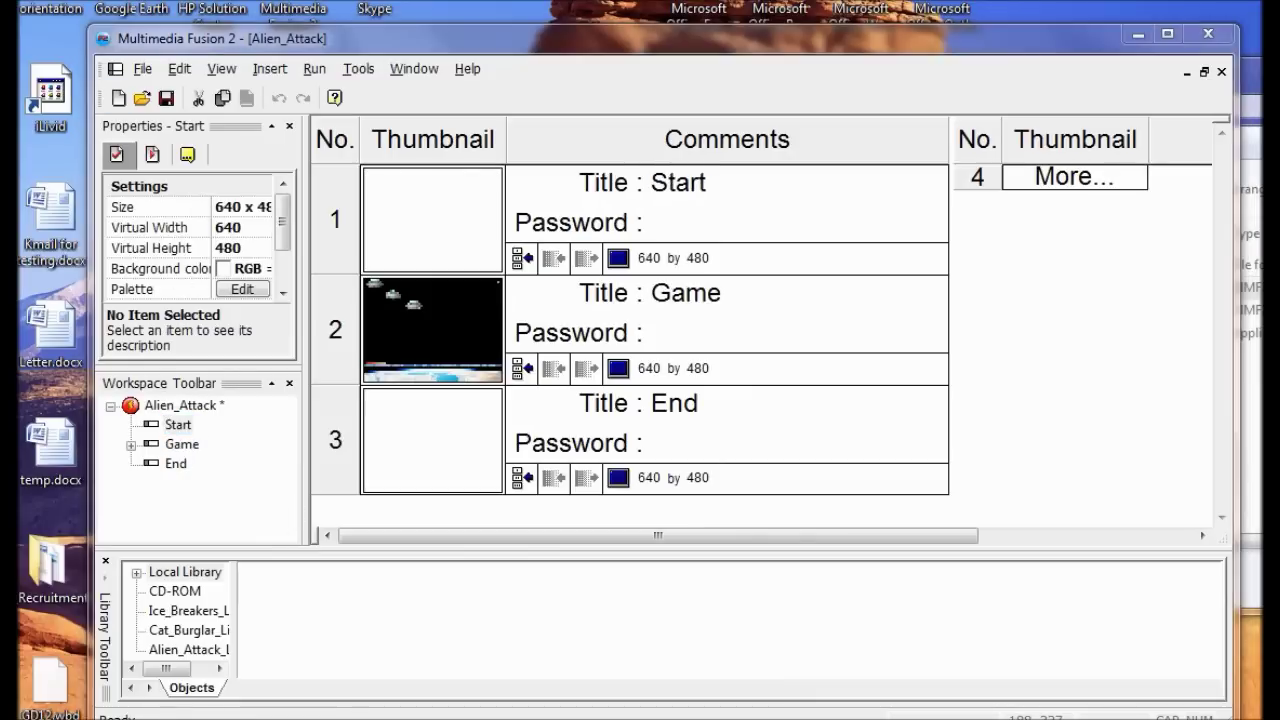
# Step: Open the Start frame and set its background colour to black
pyautogui.doubleClick(178, 424)
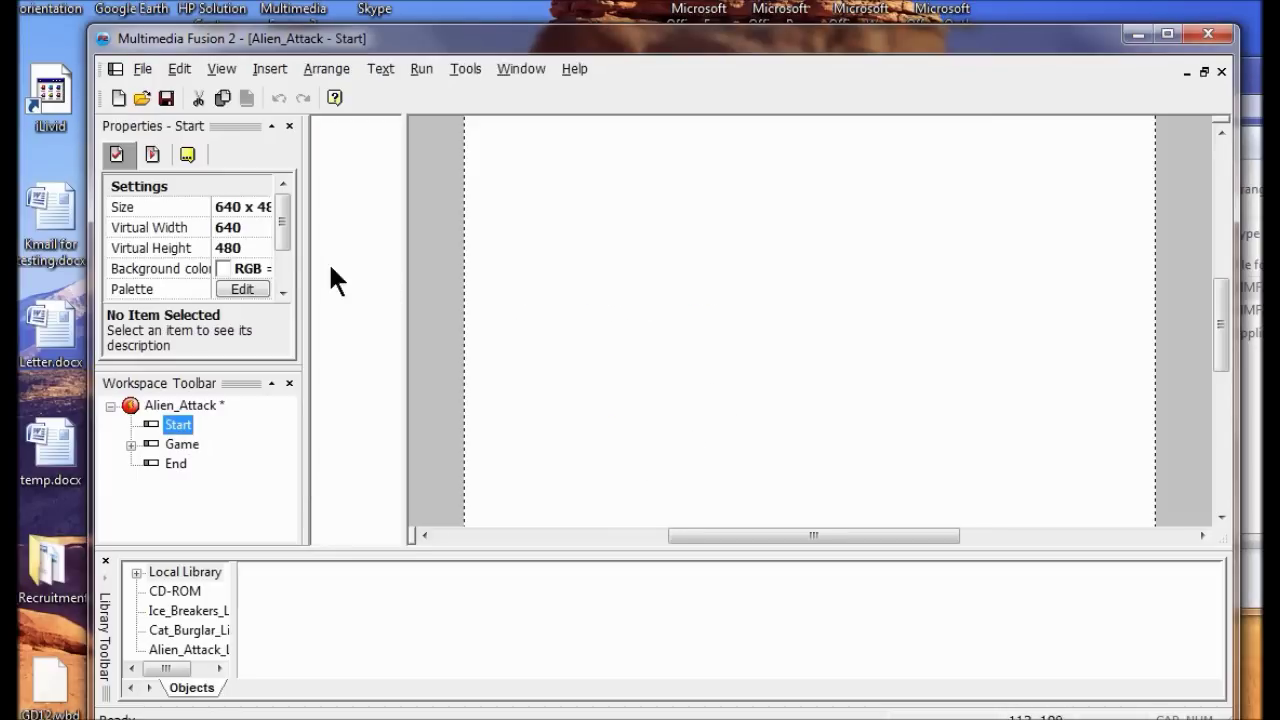
pyautogui.click(238, 267)
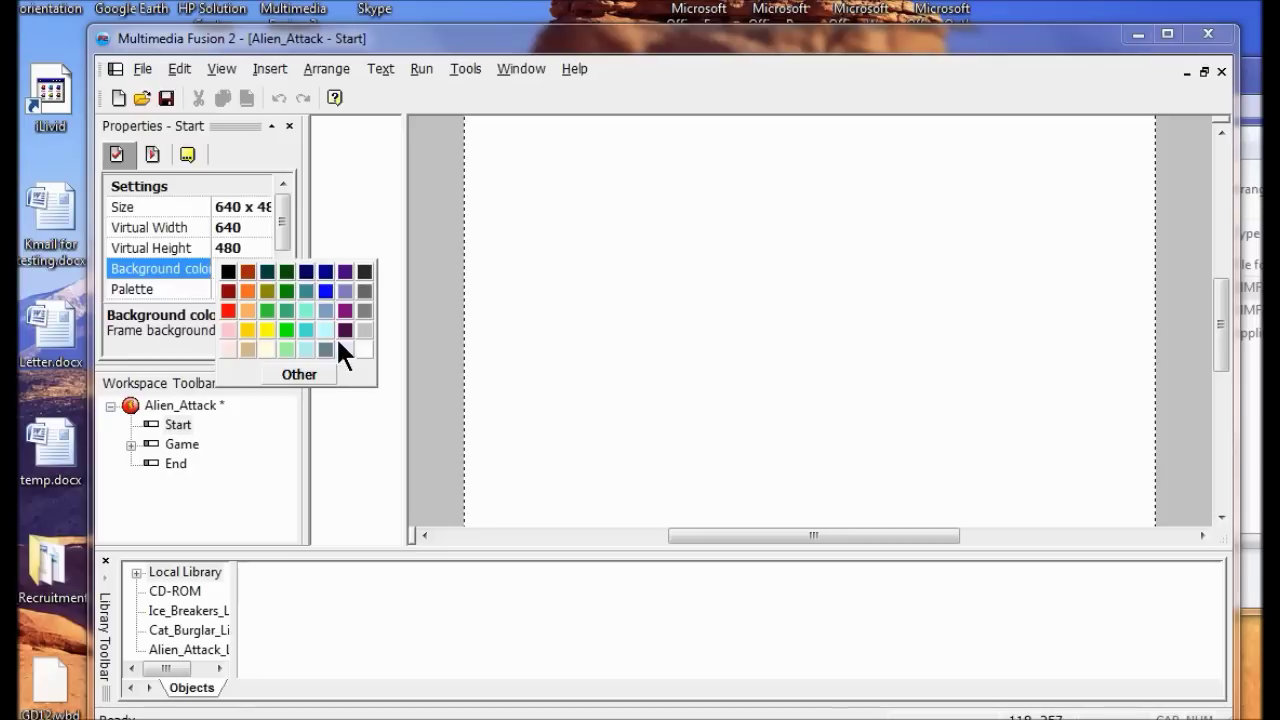
pyautogui.click(228, 271)
pyautogui.click(622, 368)
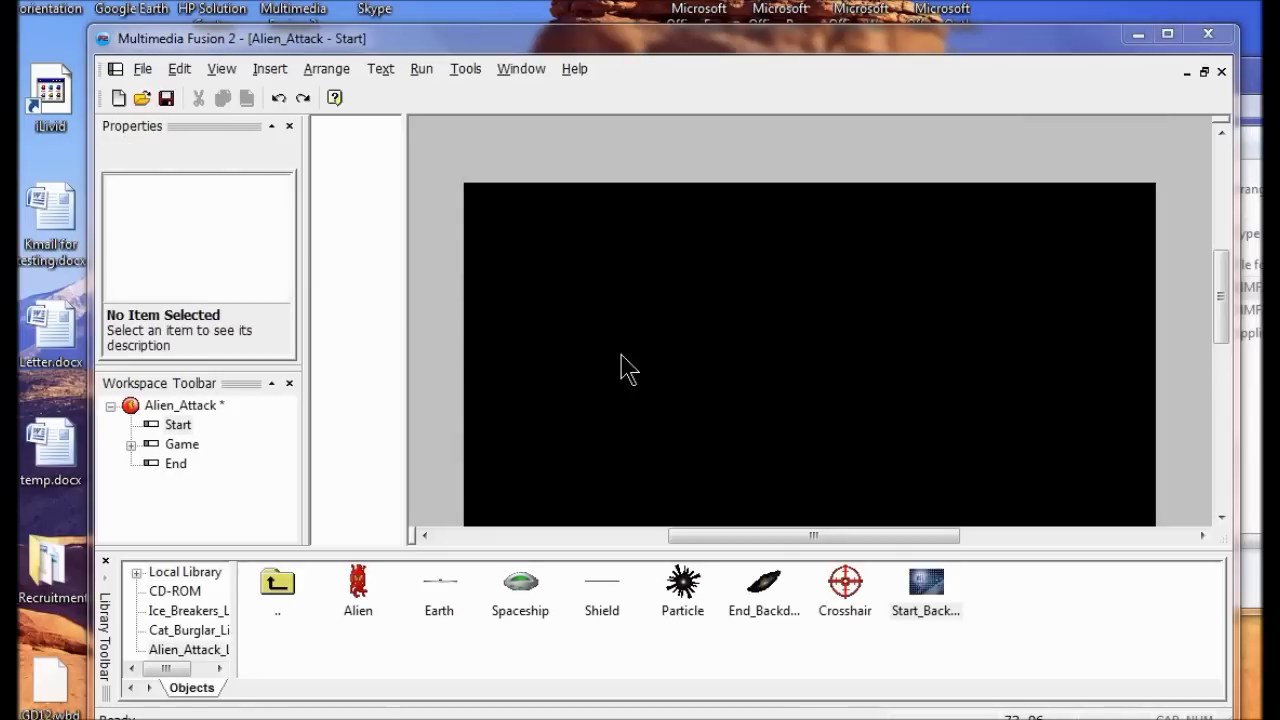
# Step: Place Start_Backdrop in the Start frame, centre it horizontally and vertically, and lock it
pyautogui.moveTo(932, 595); pyautogui.dragTo(474, 200)
pyautogui.rightClick(722, 276)
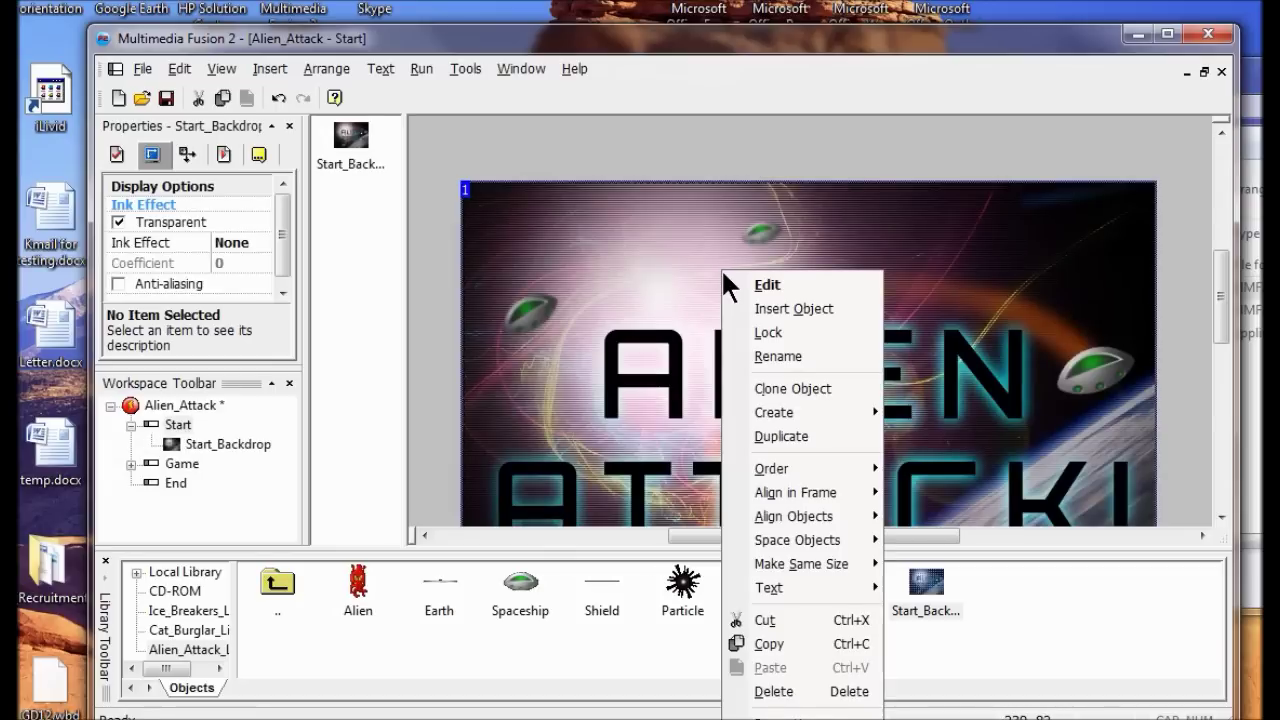
pyautogui.moveTo(828, 508)
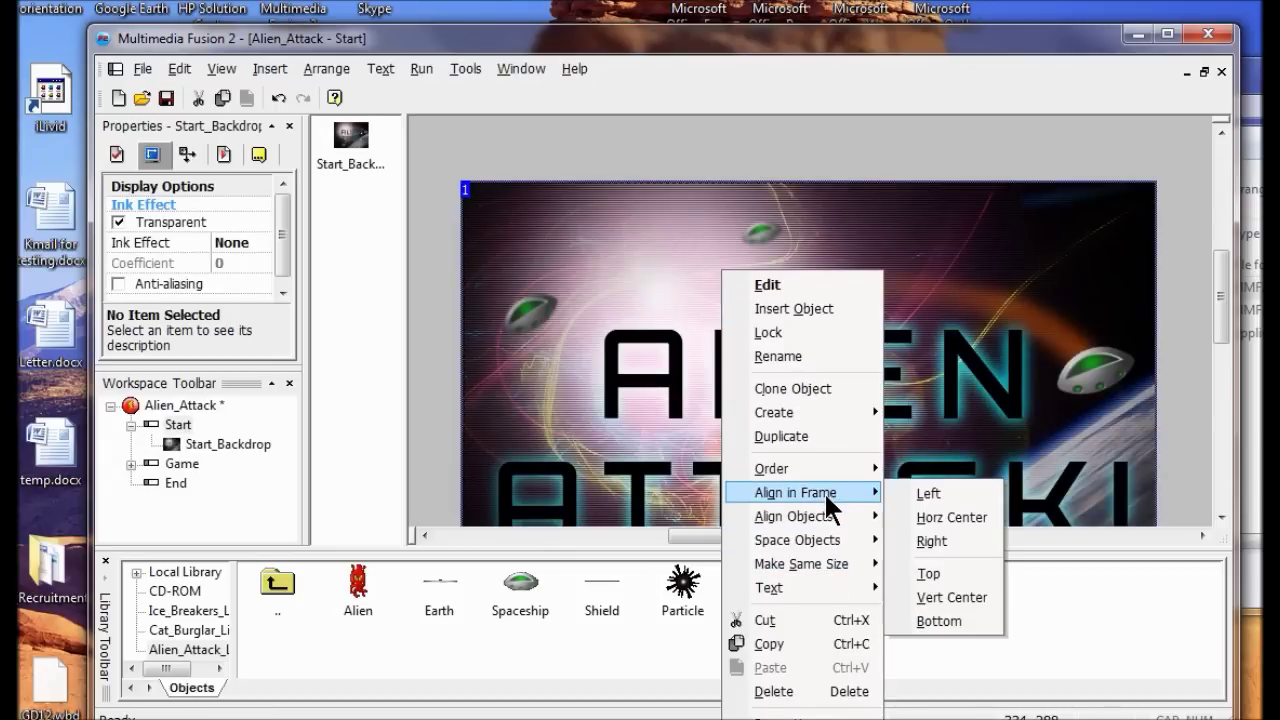
pyautogui.click(940, 514)
pyautogui.rightClick(688, 296)
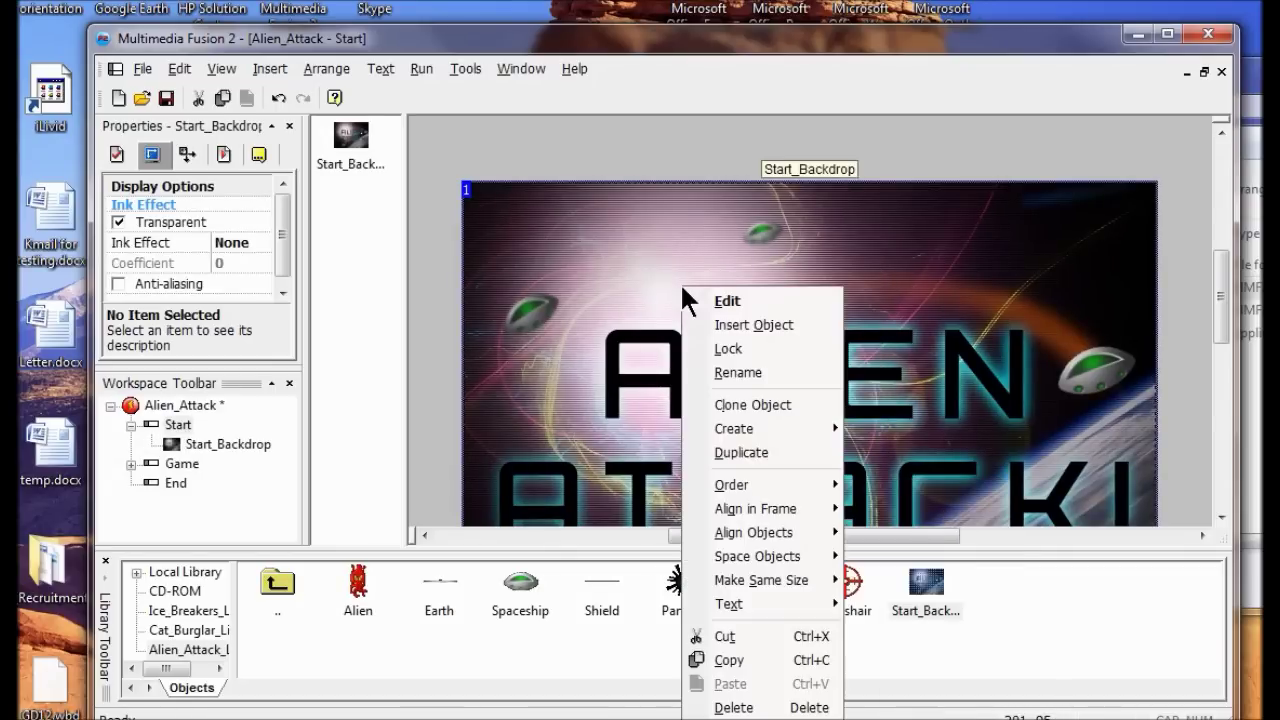
pyautogui.moveTo(776, 506)
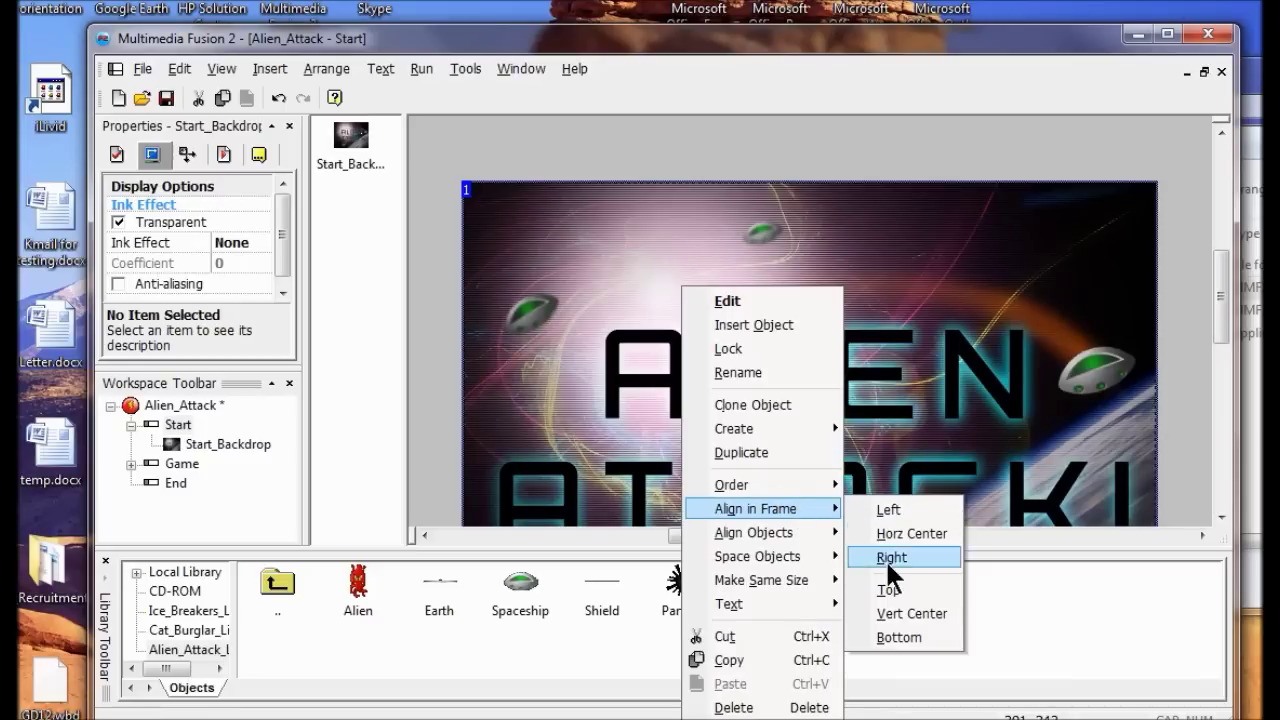
pyautogui.click(900, 612)
pyautogui.rightClick(672, 249)
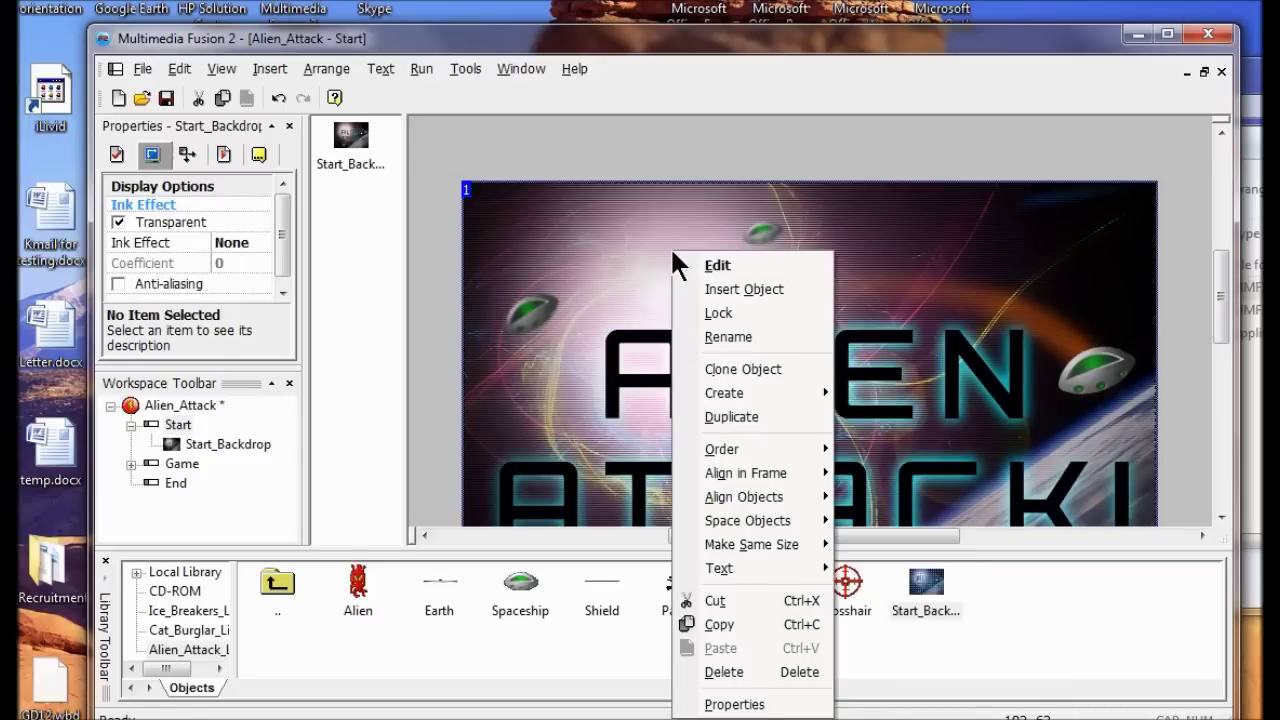
pyautogui.click(757, 312)
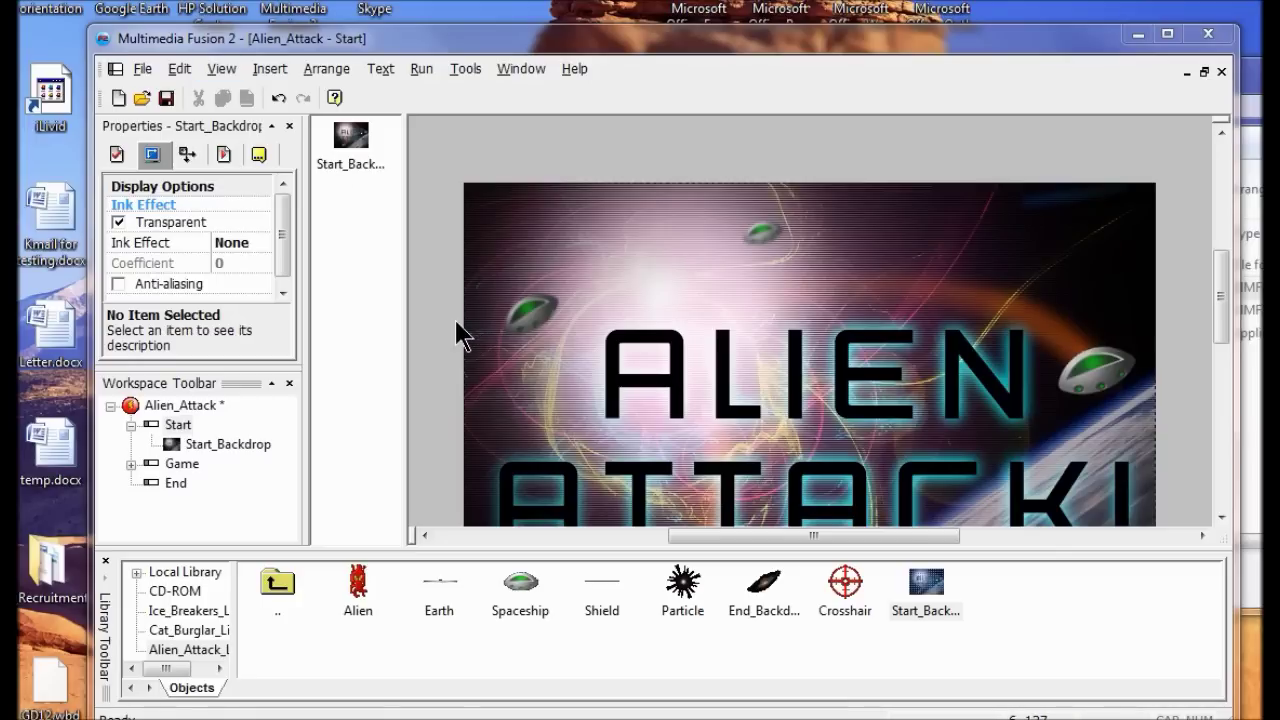
# Step: Create a String text object and place it near the top of the Start frame
pyautogui.click(270, 68)
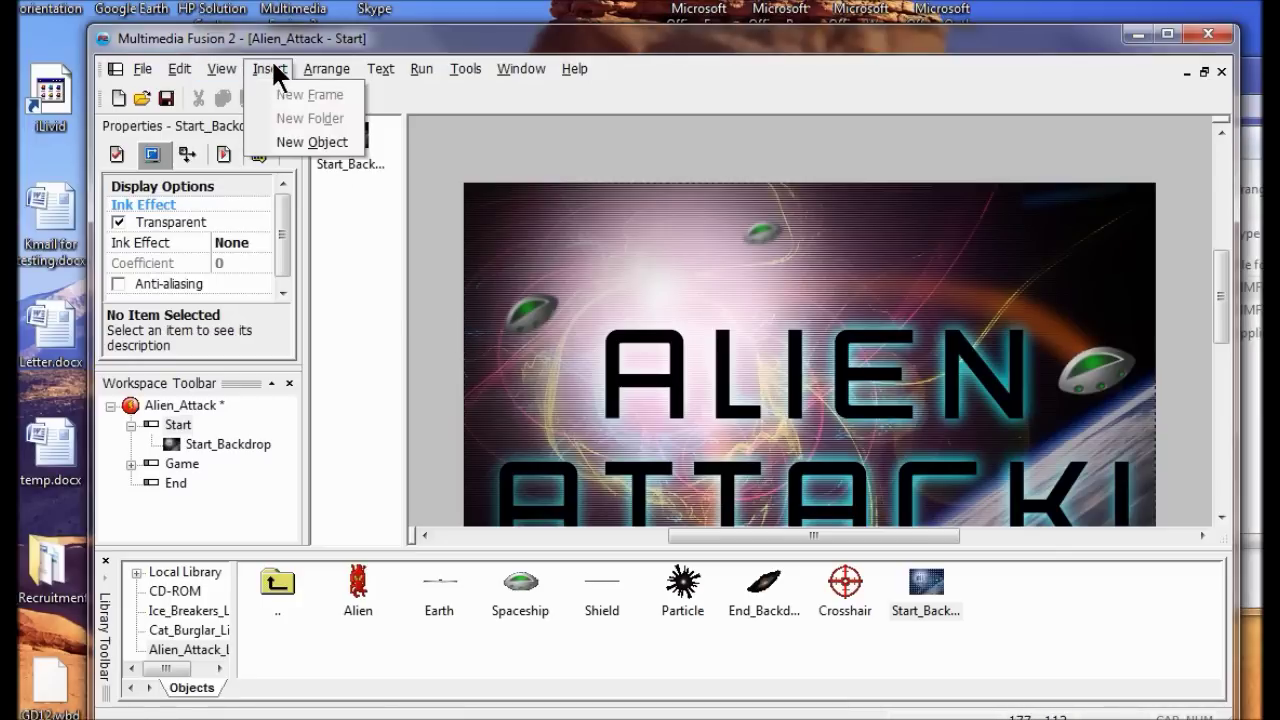
pyautogui.click(308, 136)
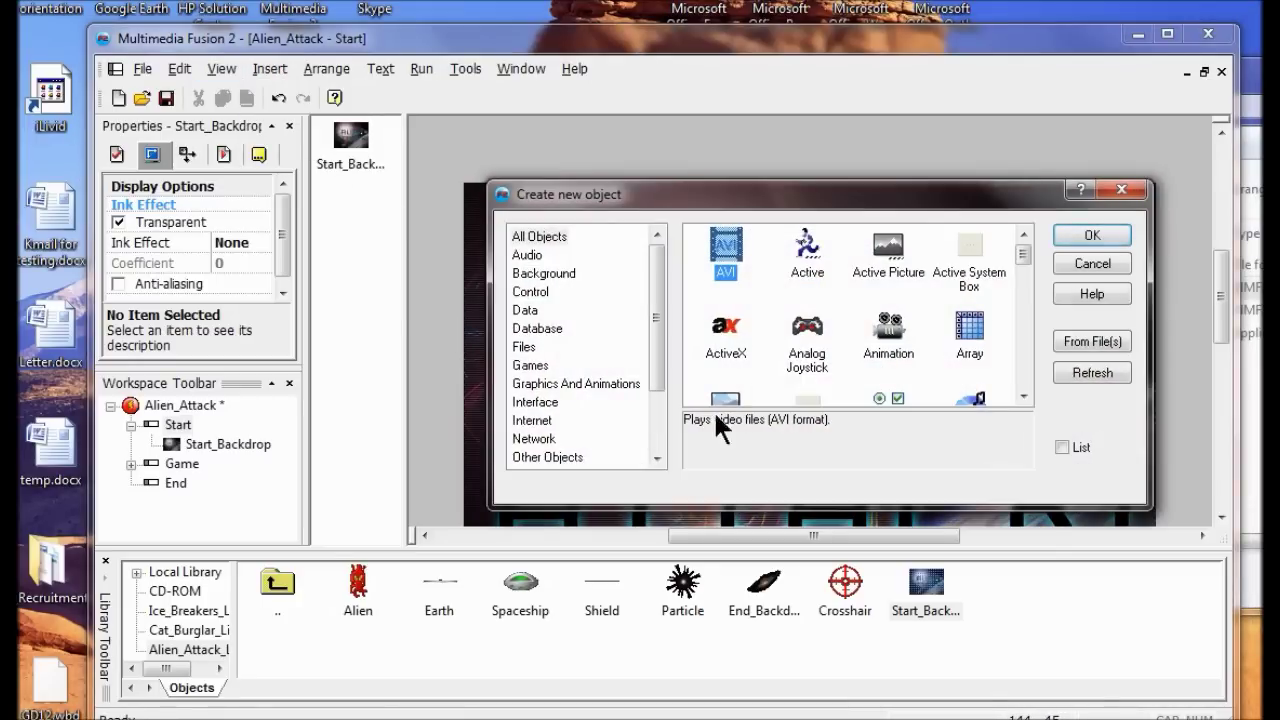
pyautogui.moveTo(663, 371); pyautogui.dragTo(669, 427)
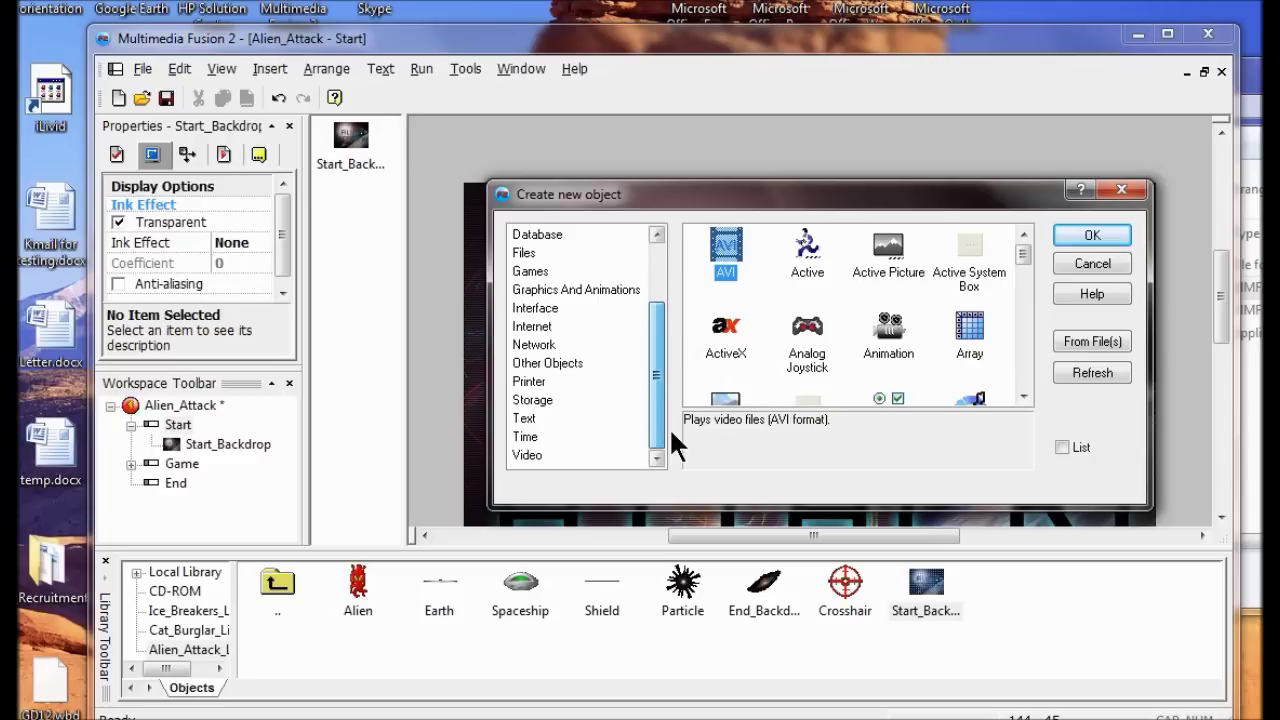
pyautogui.click(525, 418)
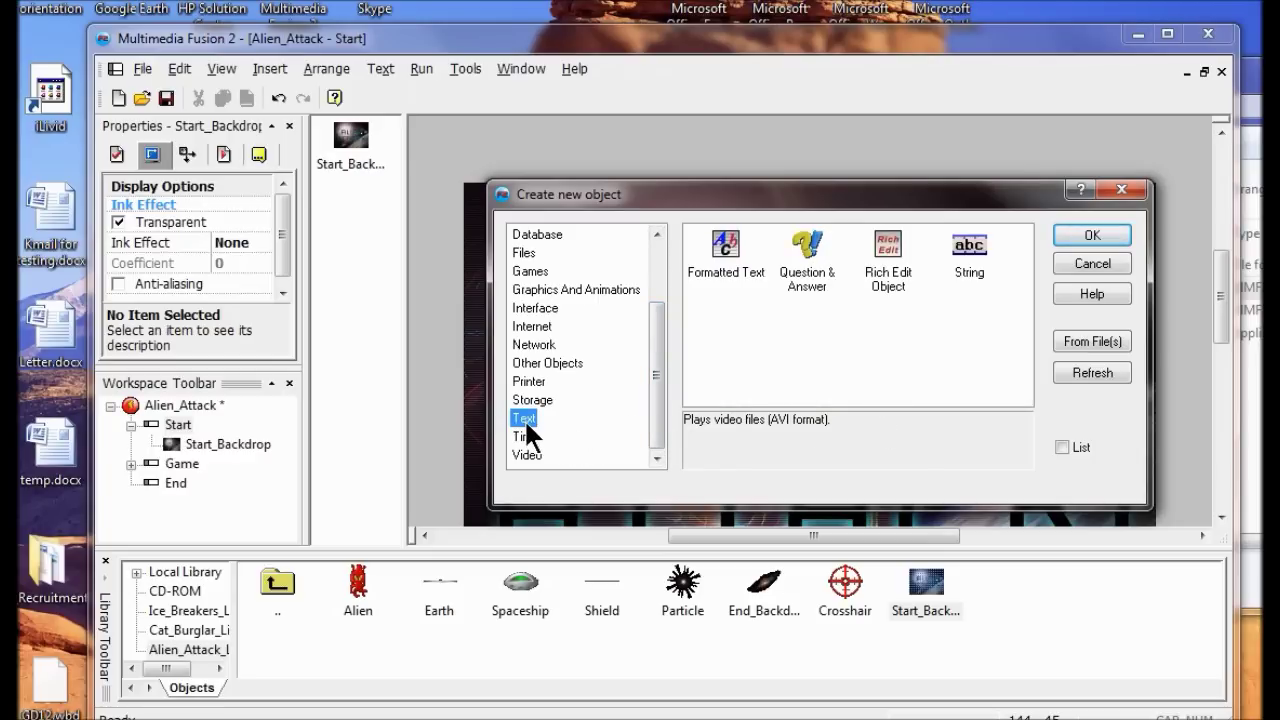
pyautogui.click(980, 262)
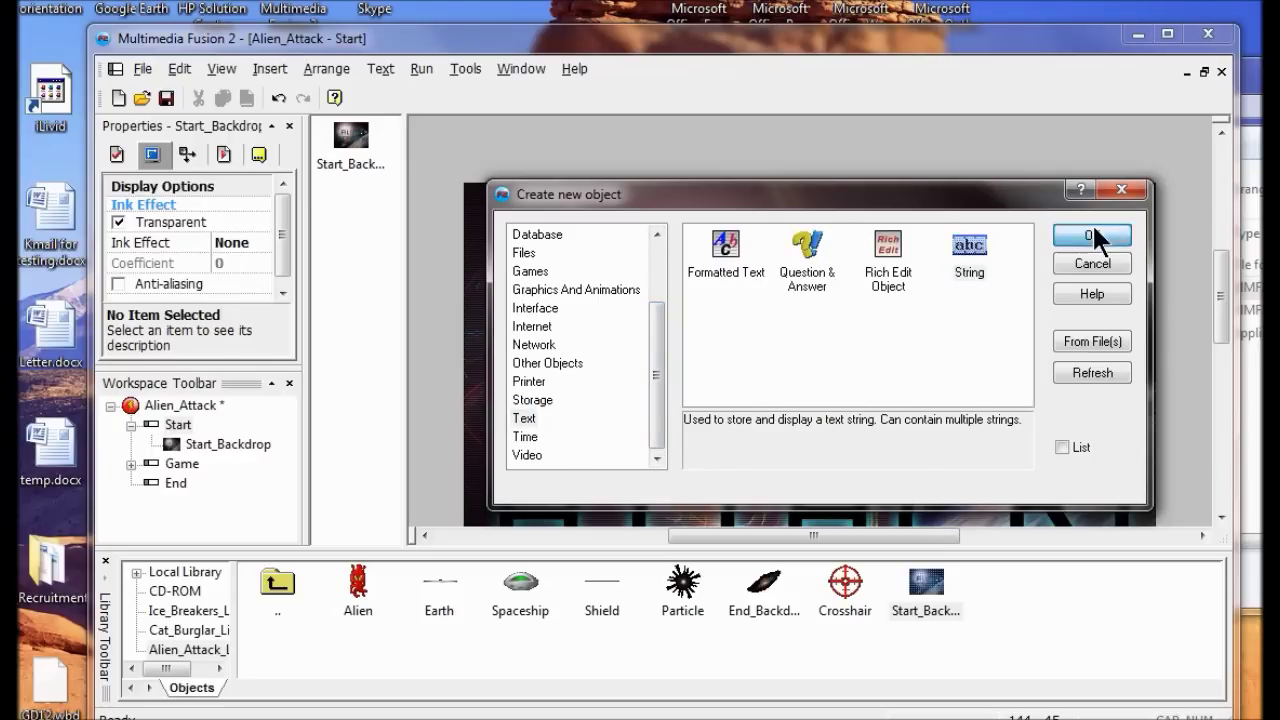
pyautogui.click(1092, 233)
pyautogui.click(721, 263)
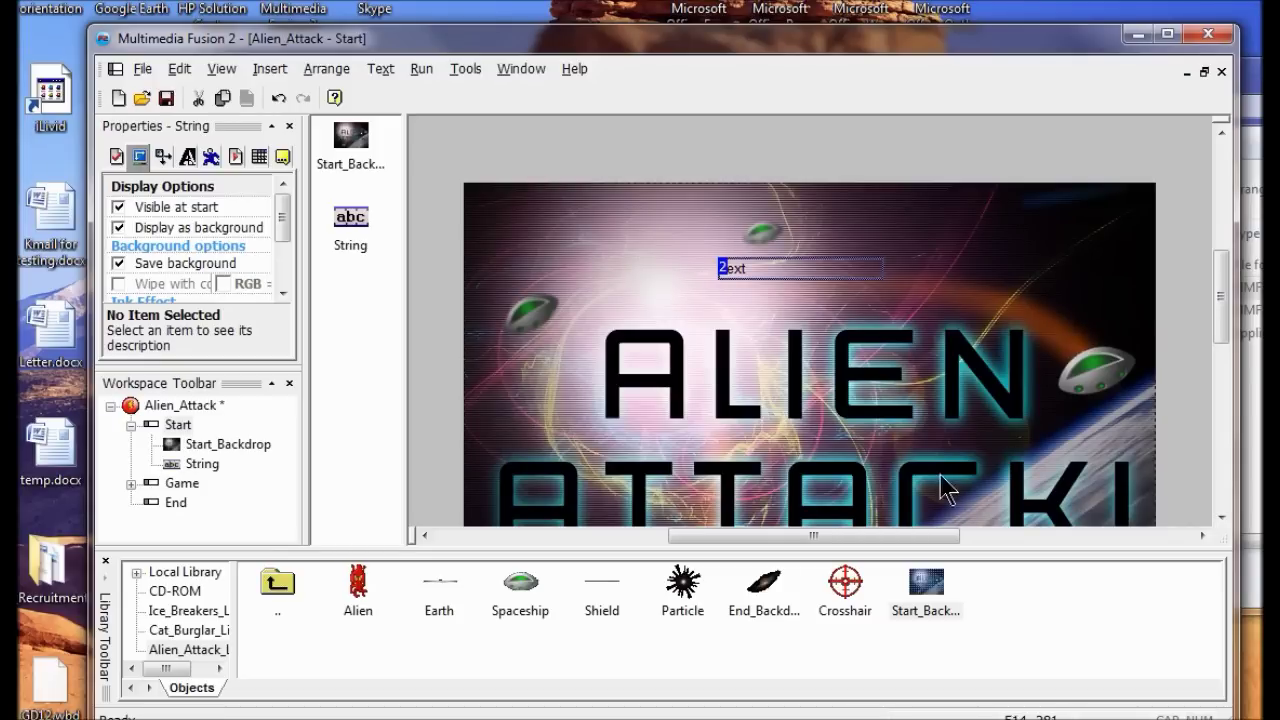
# Step: Change the string's Paragraph 1 text to 'Click anywhere to begin!'
pyautogui.click(117, 158)
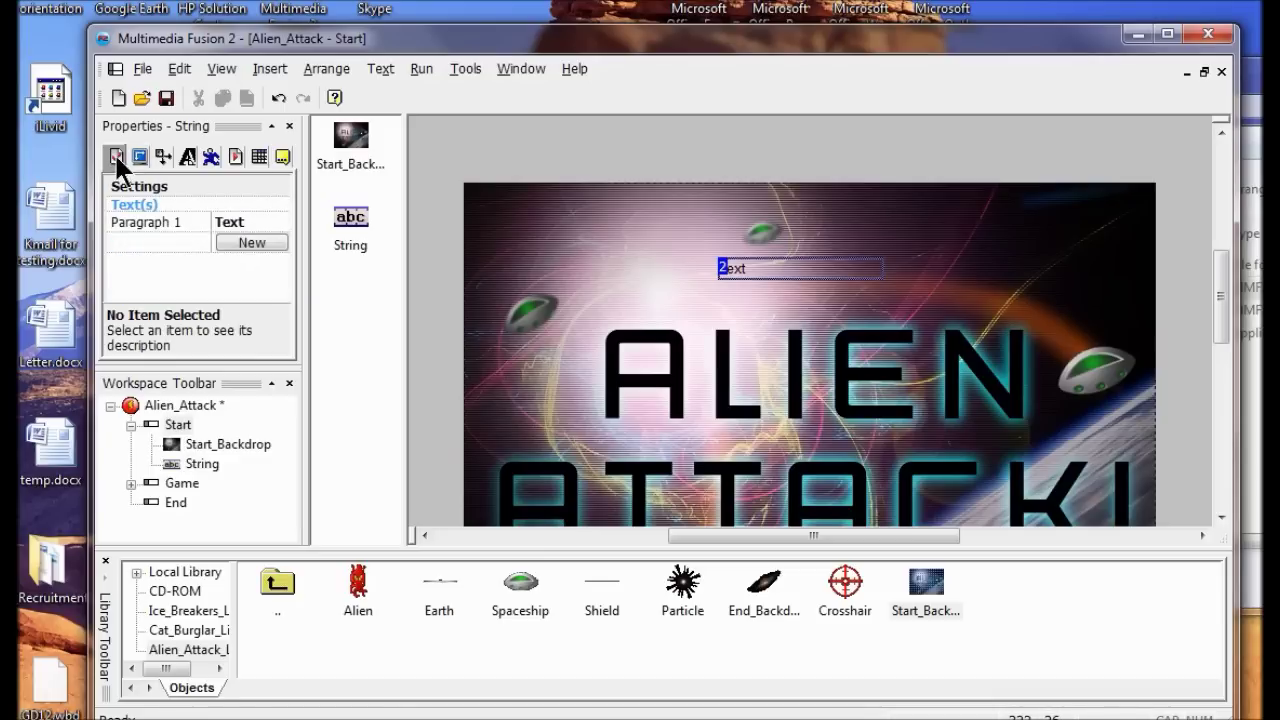
pyautogui.click(251, 222)
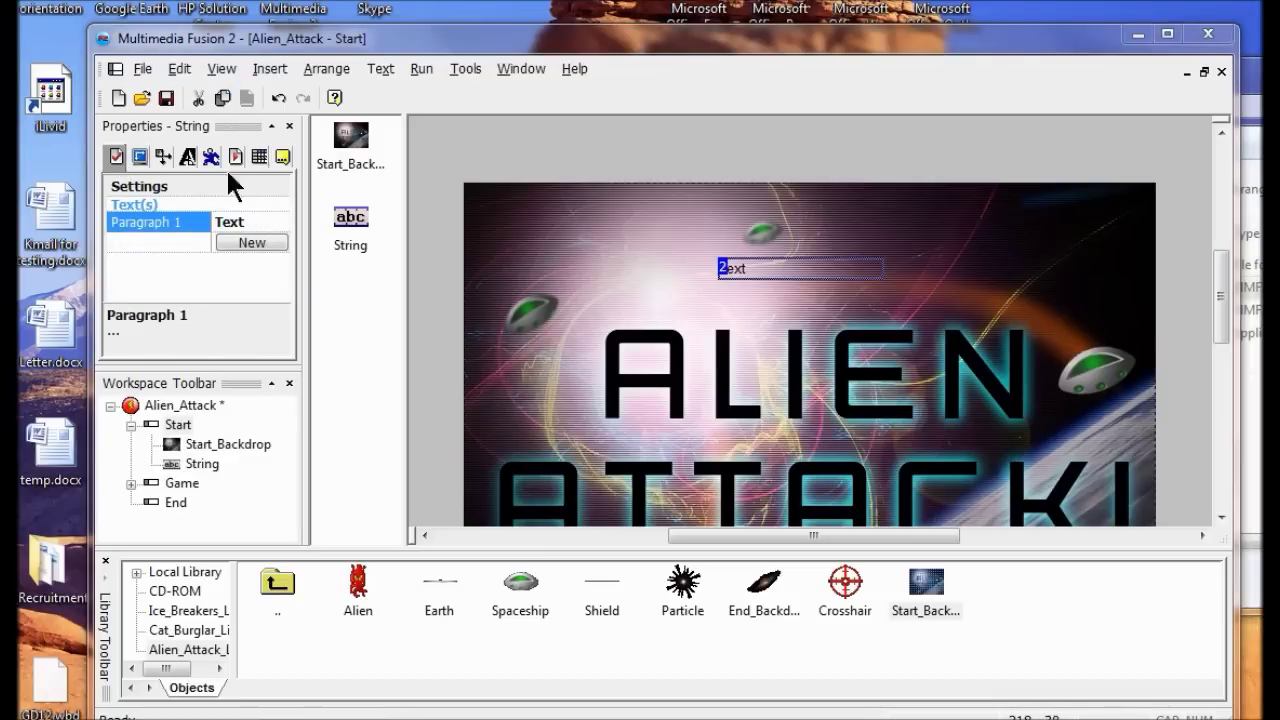
pyautogui.click(246, 220)
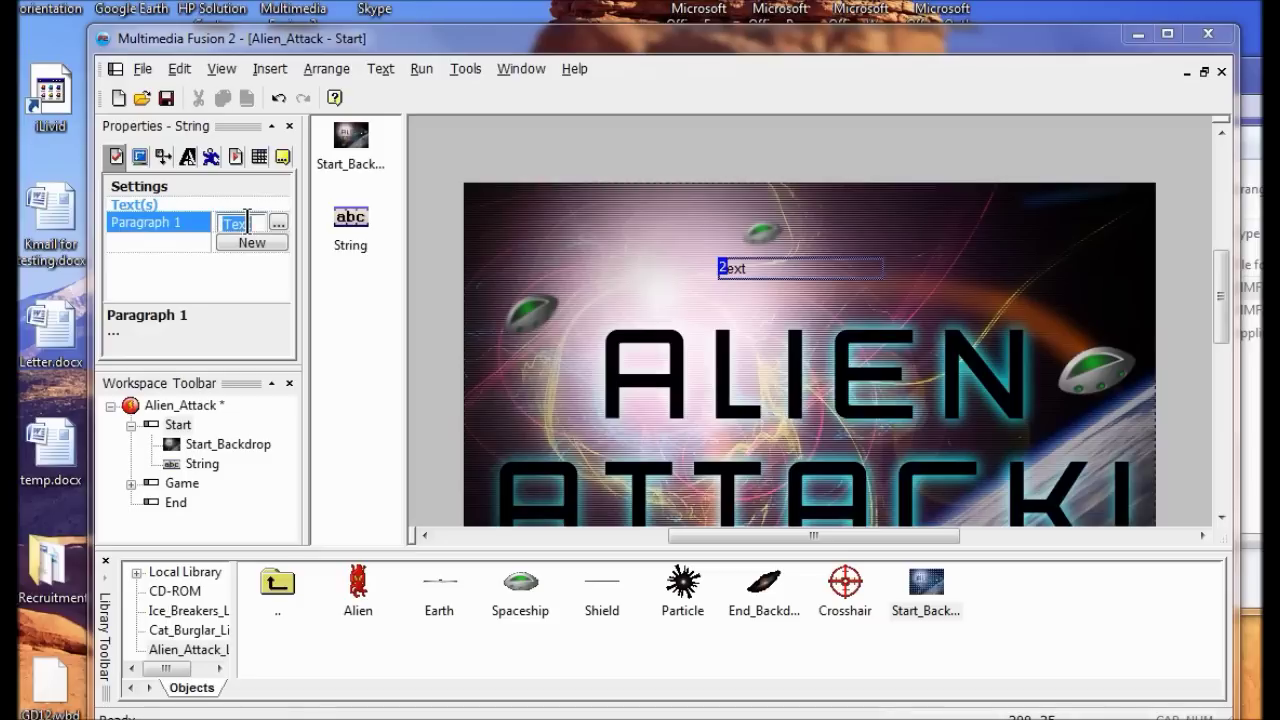
pyautogui.write('begin!')
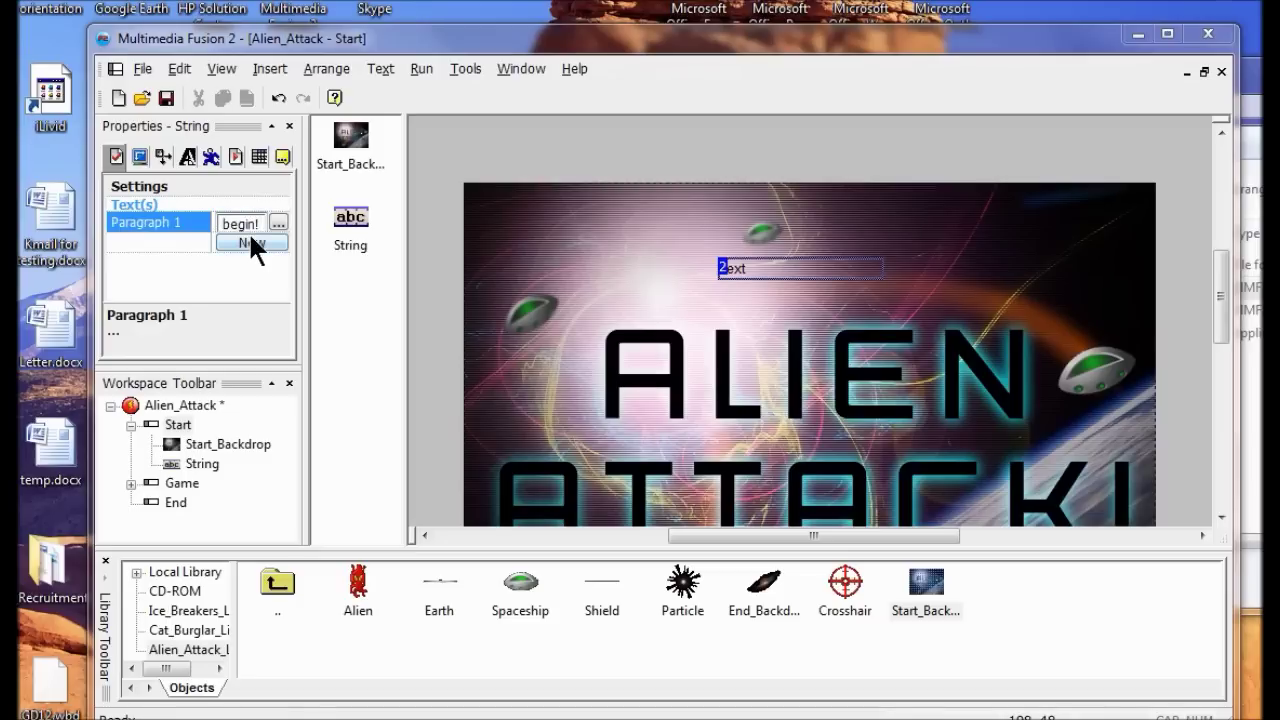
pyautogui.press('Return')
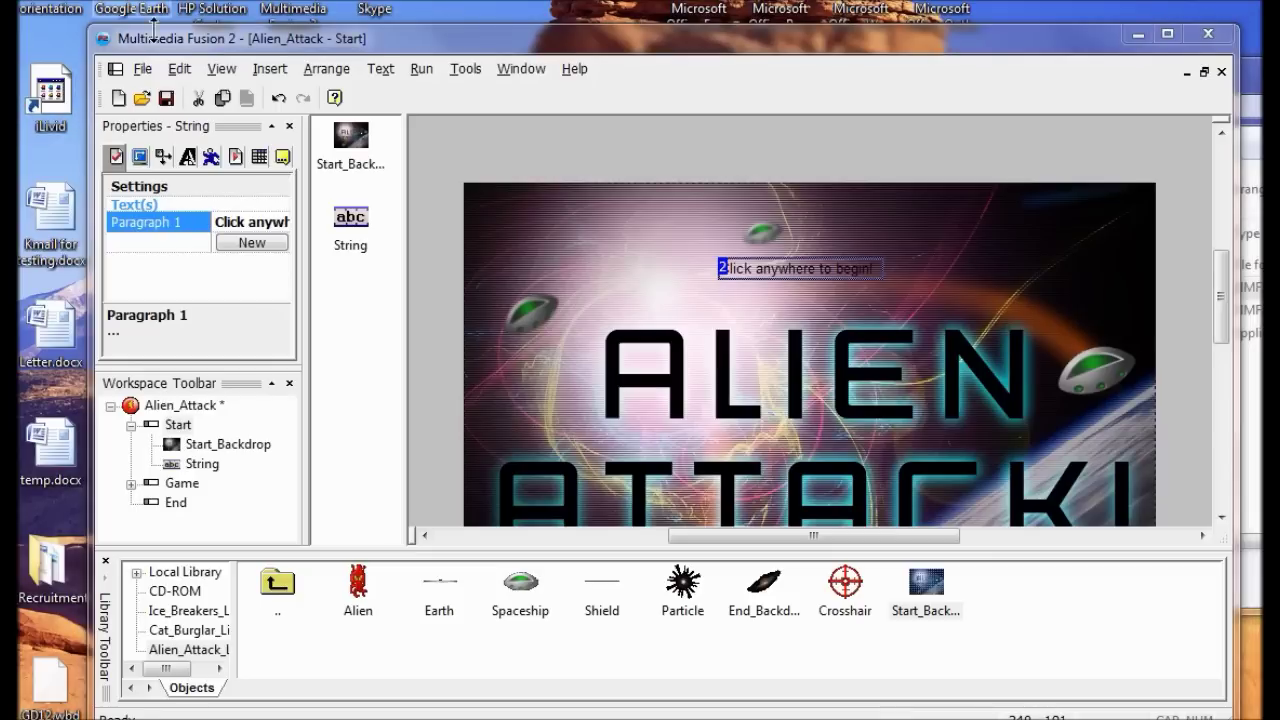
# Step: Colour the start message text light cyan from the Color palette
pyautogui.click(189, 157)
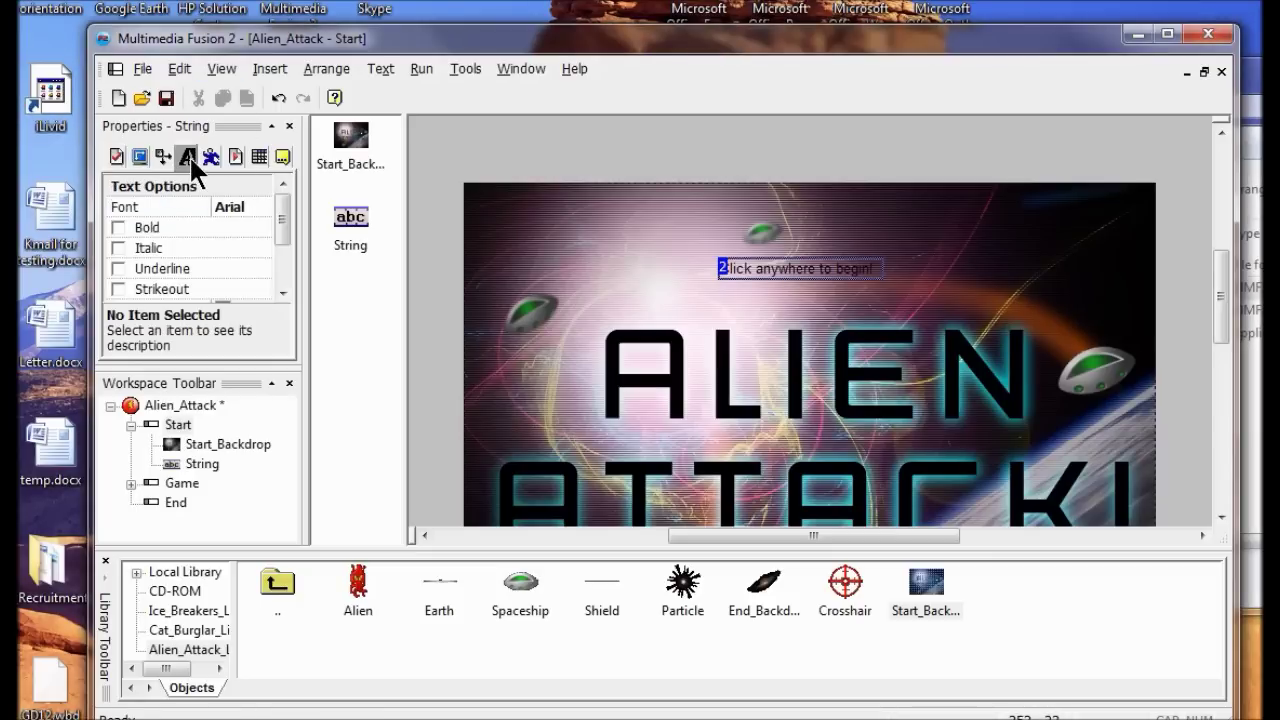
pyautogui.moveTo(287, 233); pyautogui.dragTo(269, 255)
pyautogui.click(263, 250)
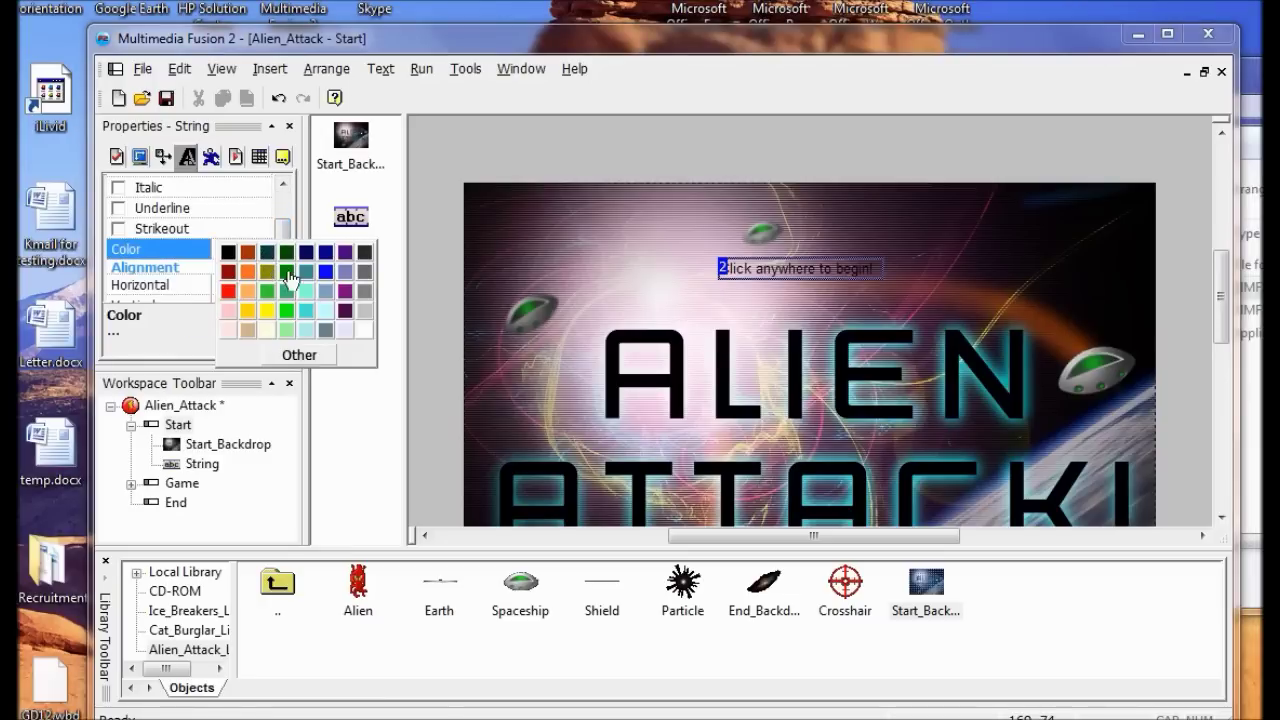
pyautogui.click(306, 331)
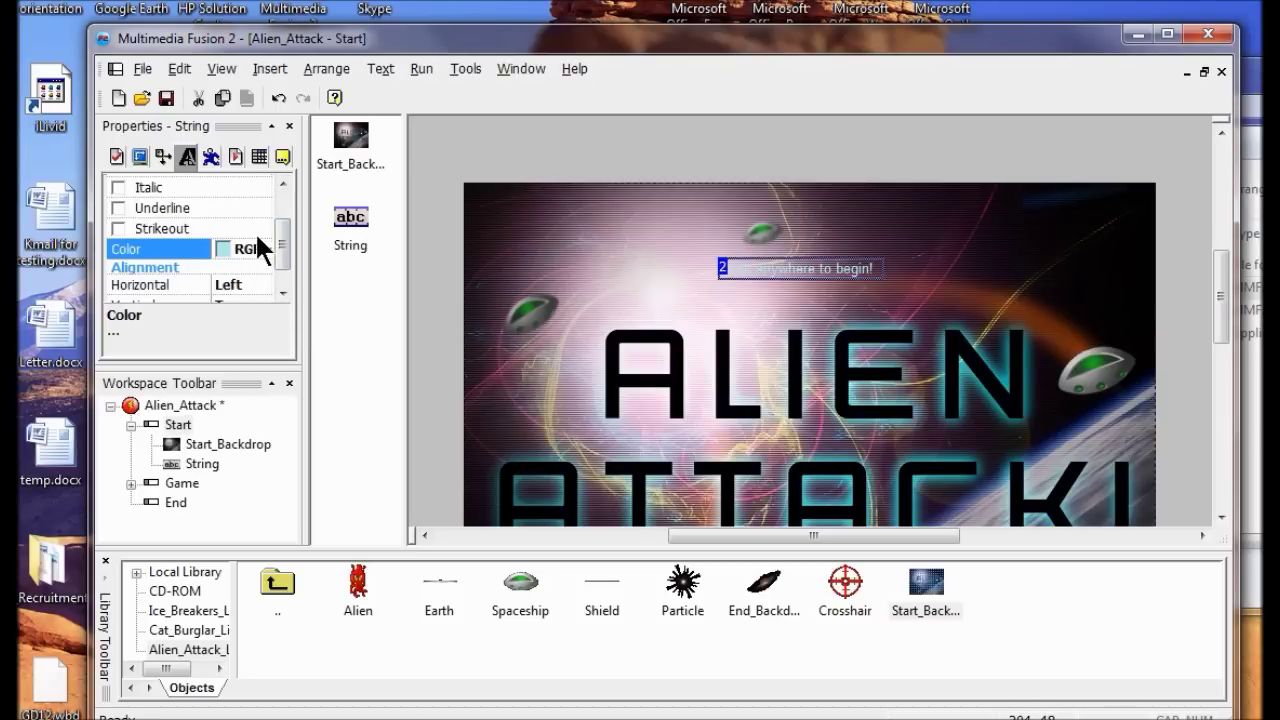
# Step: Set the start message font to Engravers MT at size 16
pyautogui.moveTo(277, 251); pyautogui.dragTo(283, 220)
pyautogui.click(232, 207)
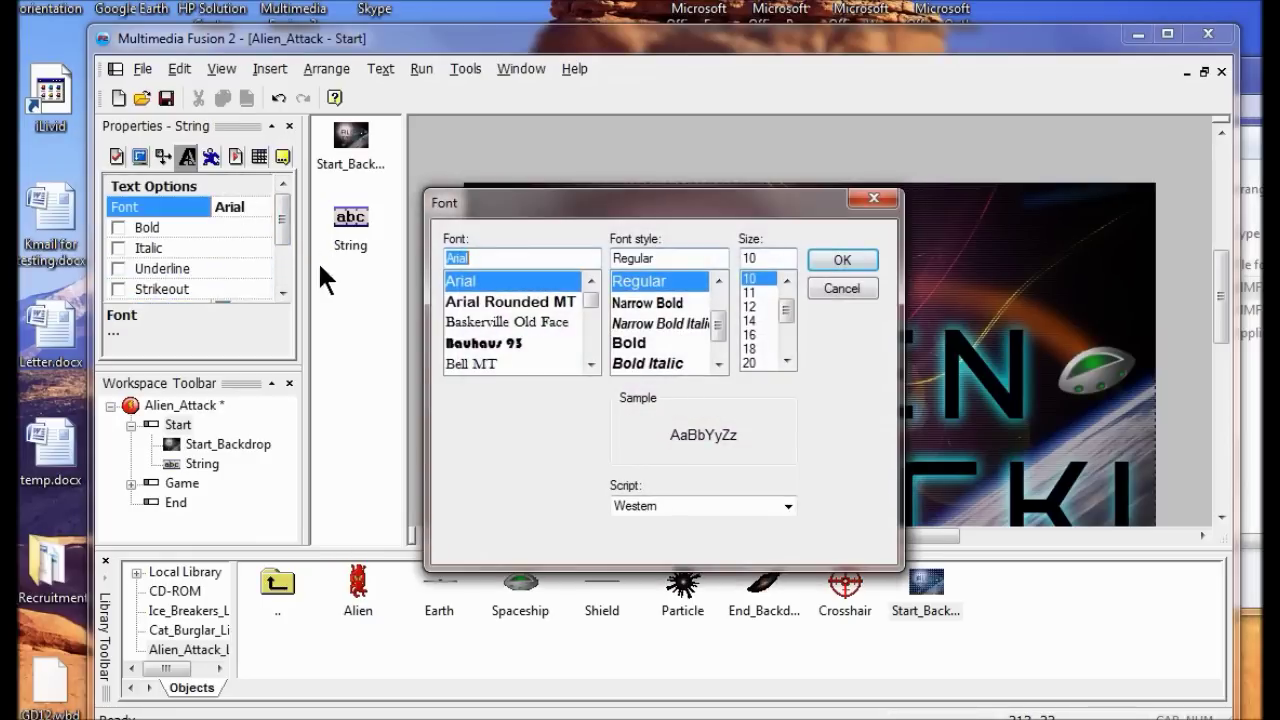
pyautogui.moveTo(593, 291); pyautogui.dragTo(590, 305)
pyautogui.click(500, 280)
pyautogui.click(749, 335)
pyautogui.click(840, 259)
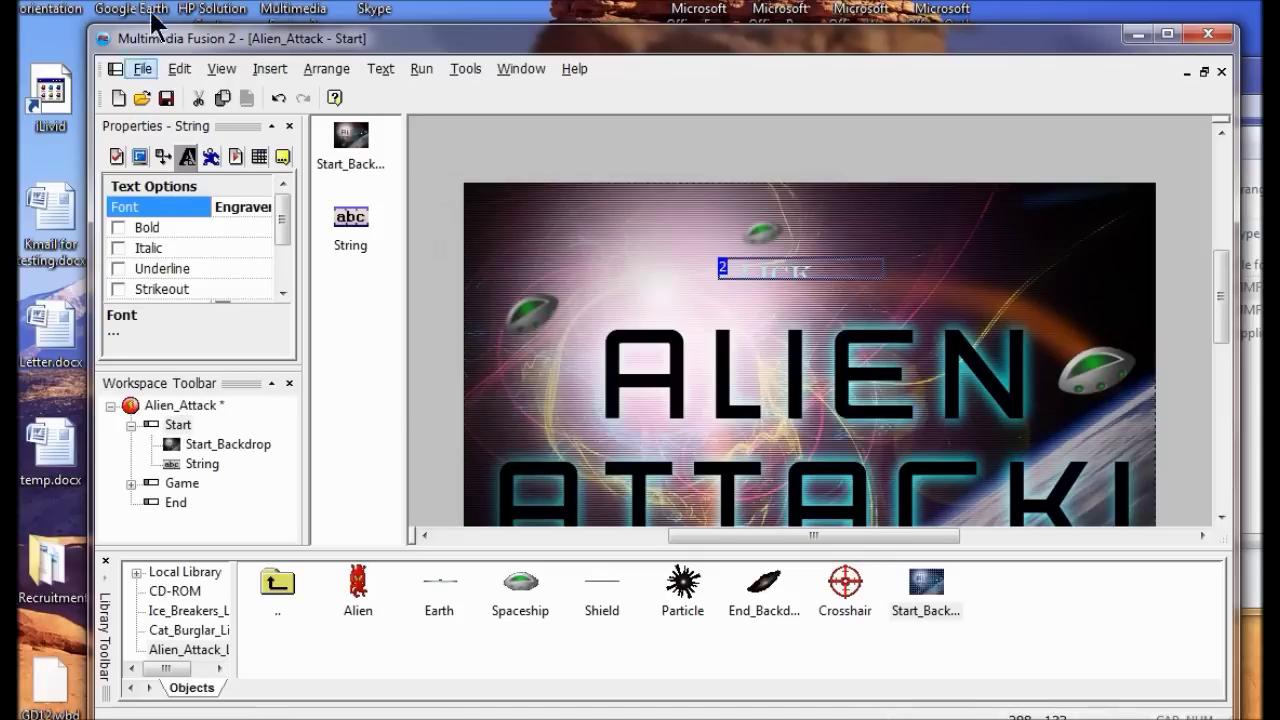
# Step: Widen the 'Click anywhere to begin!' string so it fits on one line
pyautogui.click(770, 268)
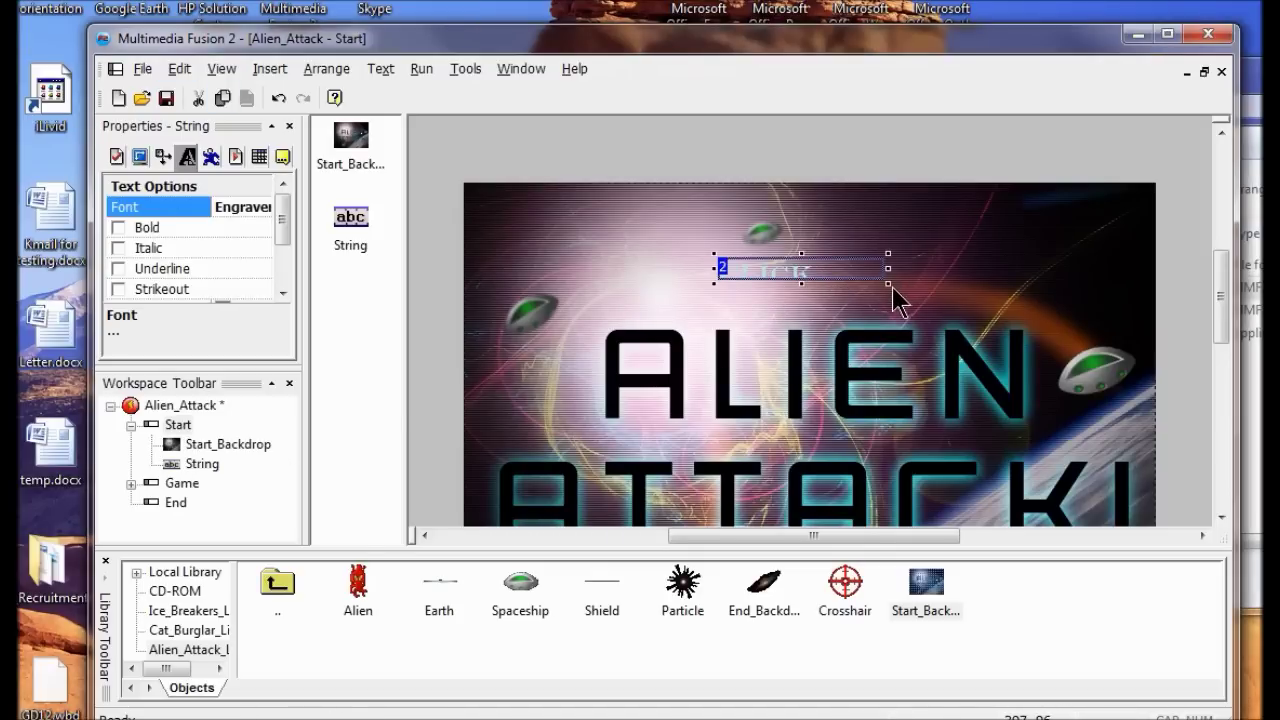
pyautogui.moveTo(888, 283); pyautogui.dragTo(1124, 431)
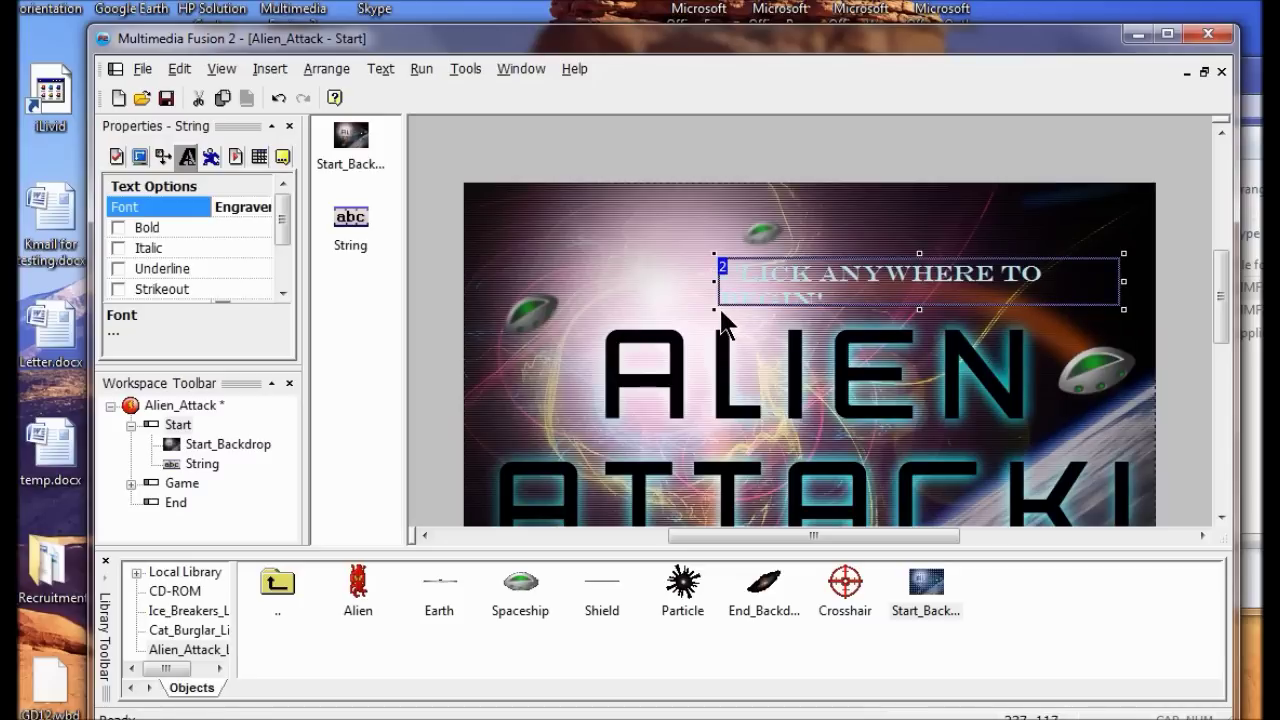
pyautogui.moveTo(713, 311); pyautogui.dragTo(651, 370)
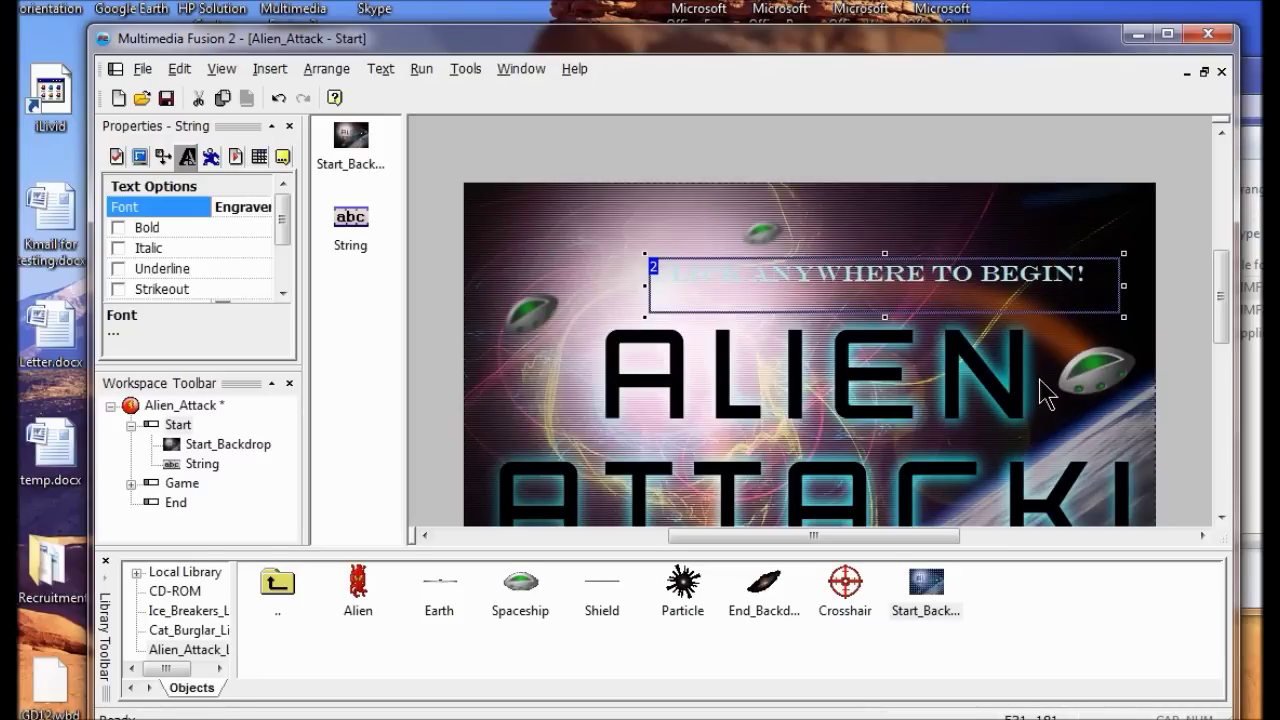
pyautogui.moveTo(1216, 324); pyautogui.dragTo(1216, 344)
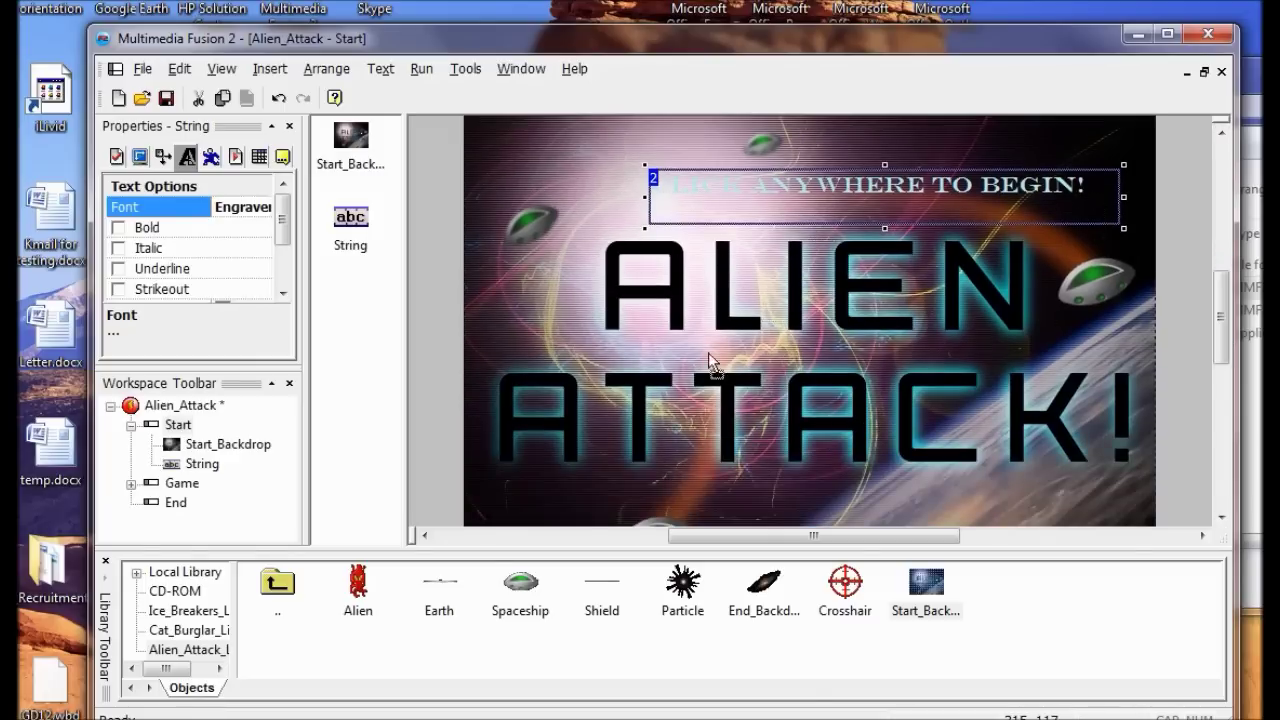
# Step: Move the start message just below the ALIEN ATTACK! title
pyautogui.scroll(-5, 638, 490)
pyautogui.moveTo(632, 528); pyautogui.dragTo(651, 358)
pyautogui.click(780, 366)
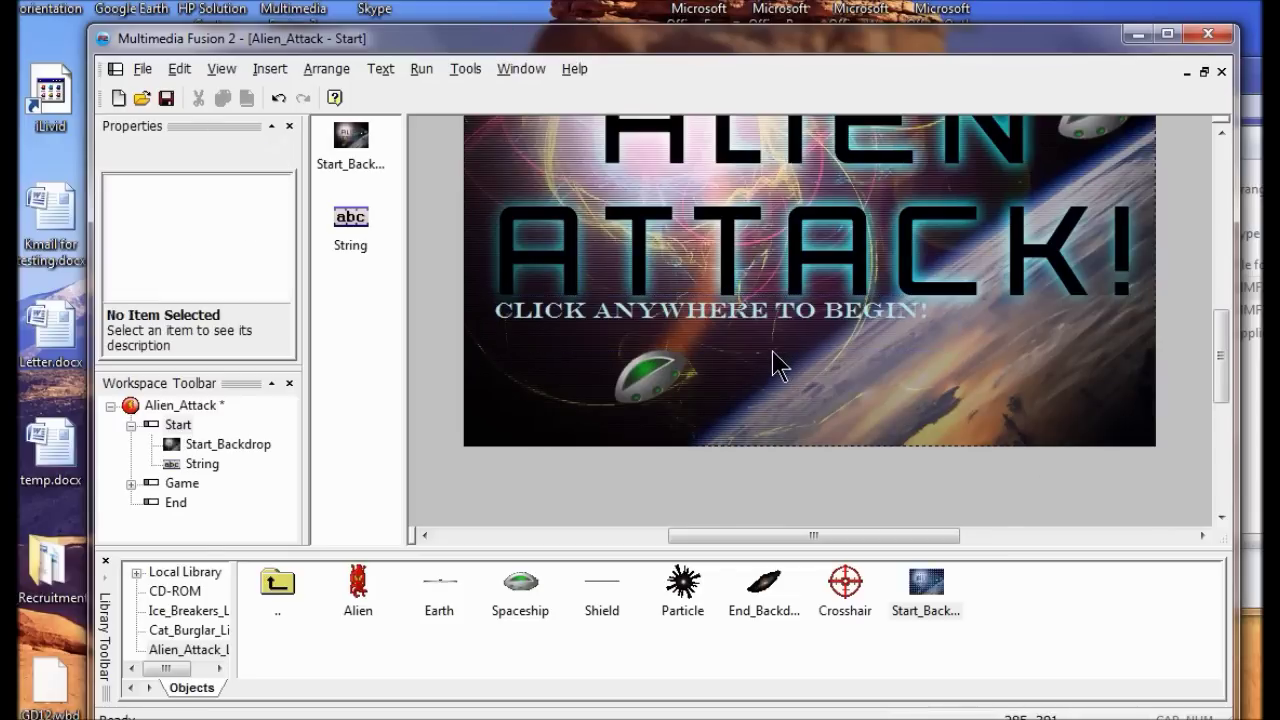
pyautogui.click(723, 323)
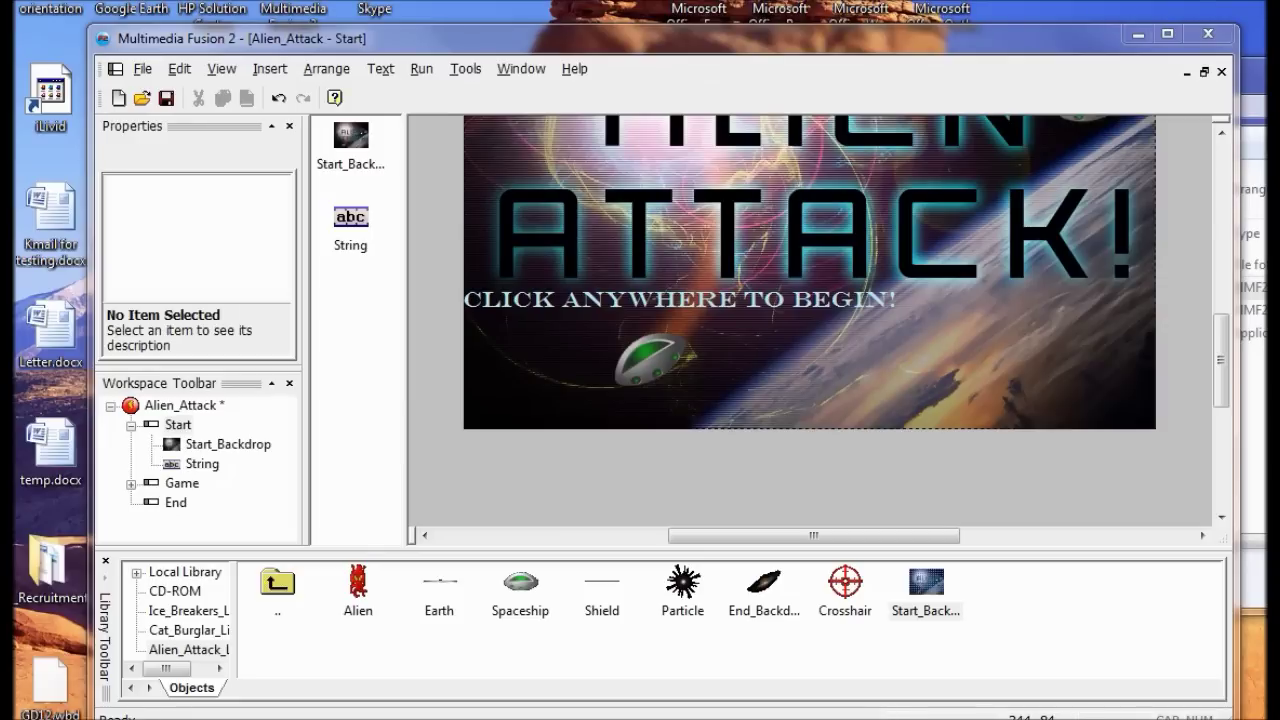
# Step: In the Event Editor, add event 1 with the condition 'user clicks with left button', single click
pyautogui.click(224, 69)
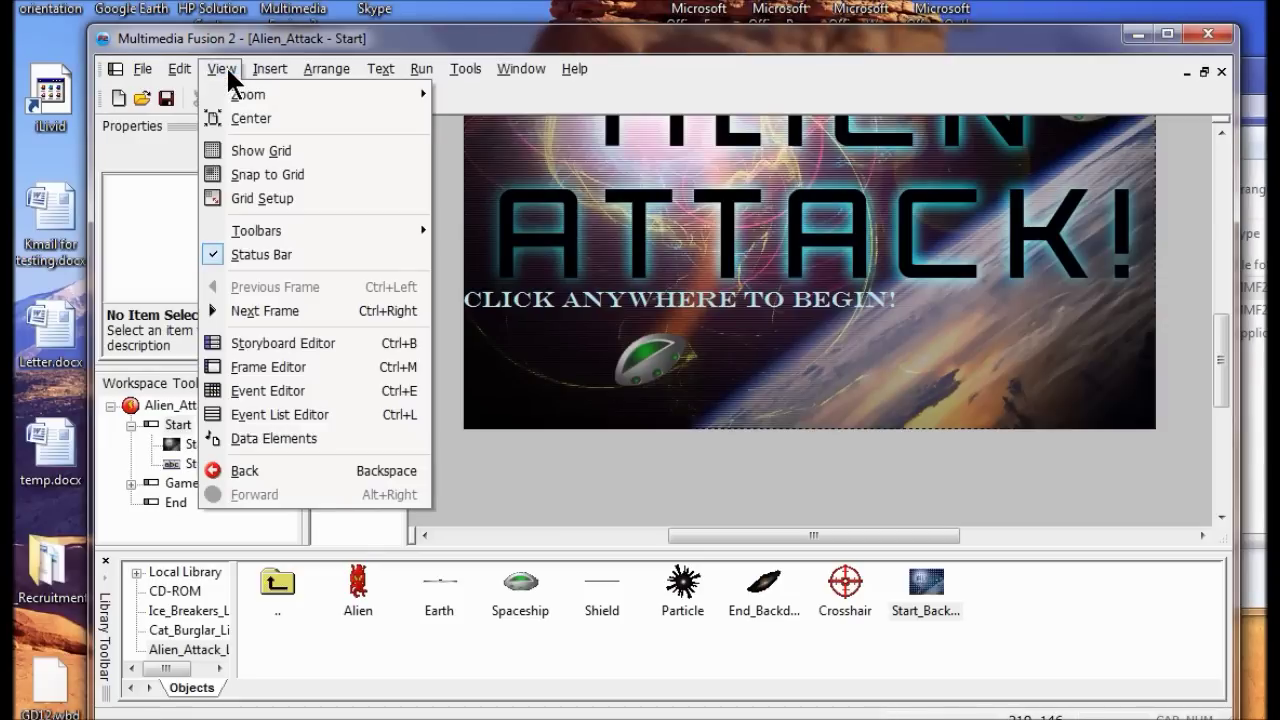
pyautogui.click(308, 388)
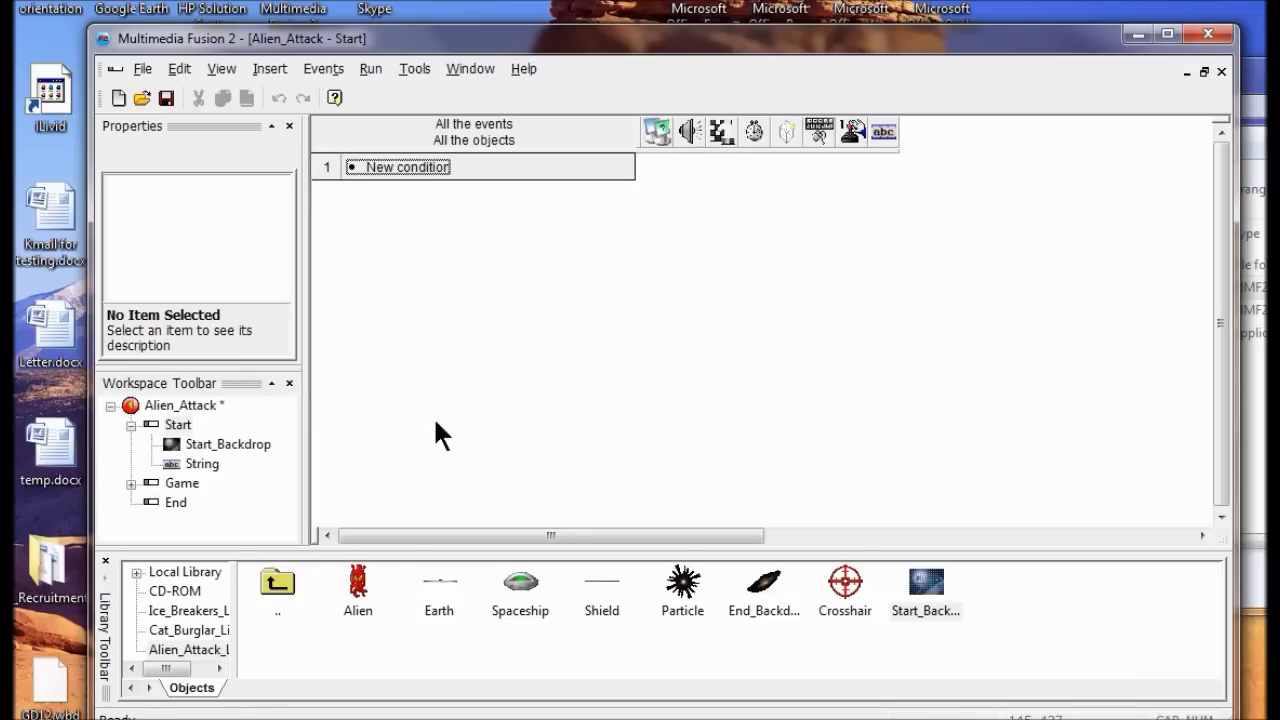
pyautogui.click(390, 166)
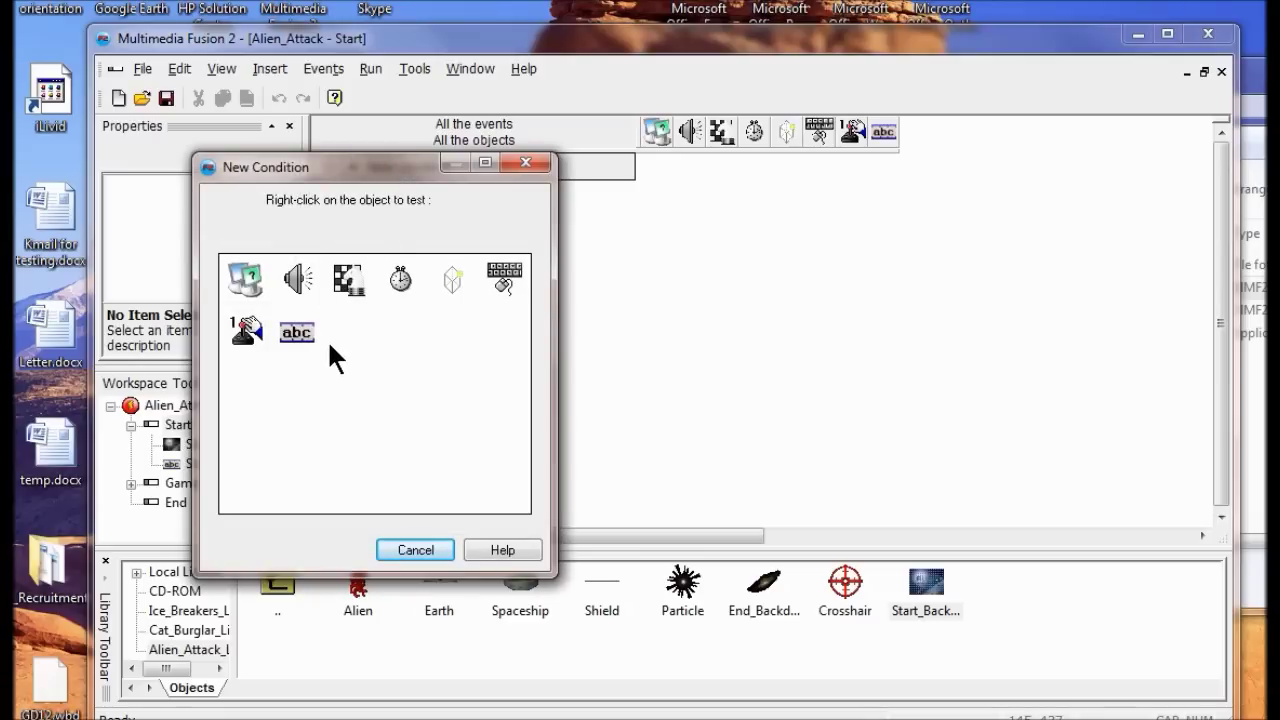
pyautogui.rightClick(511, 278)
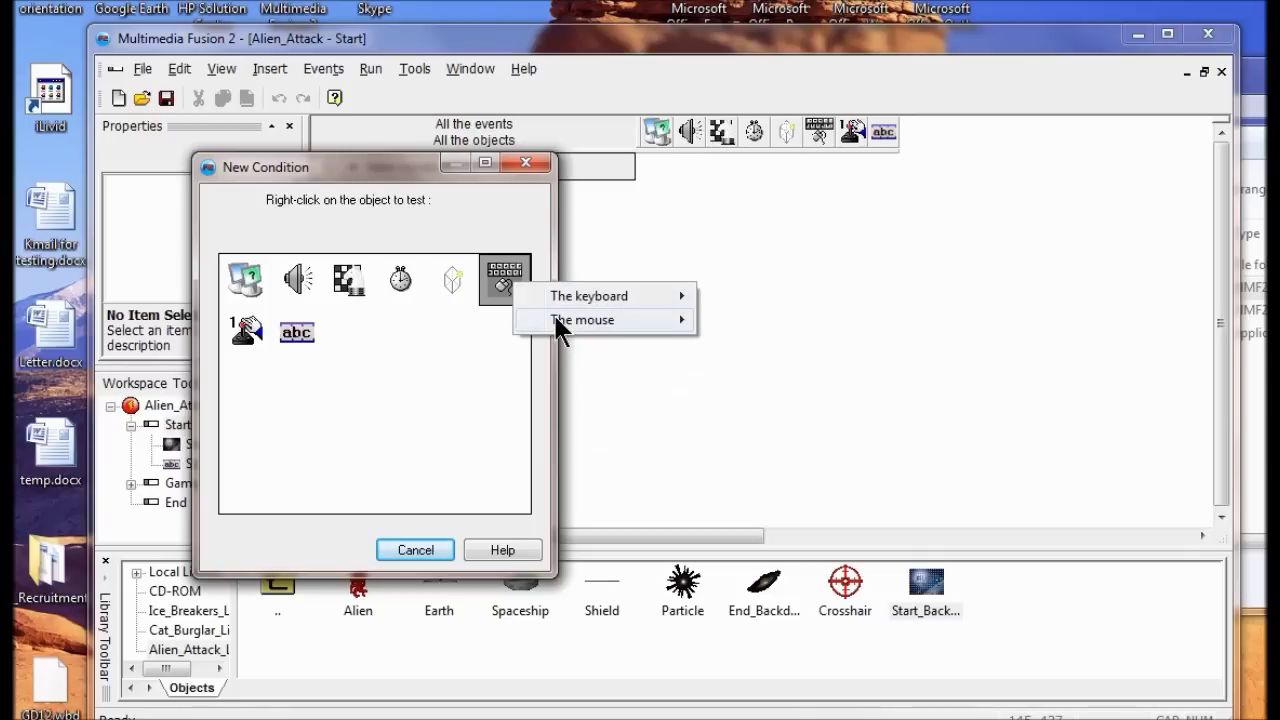
pyautogui.moveTo(556, 318)
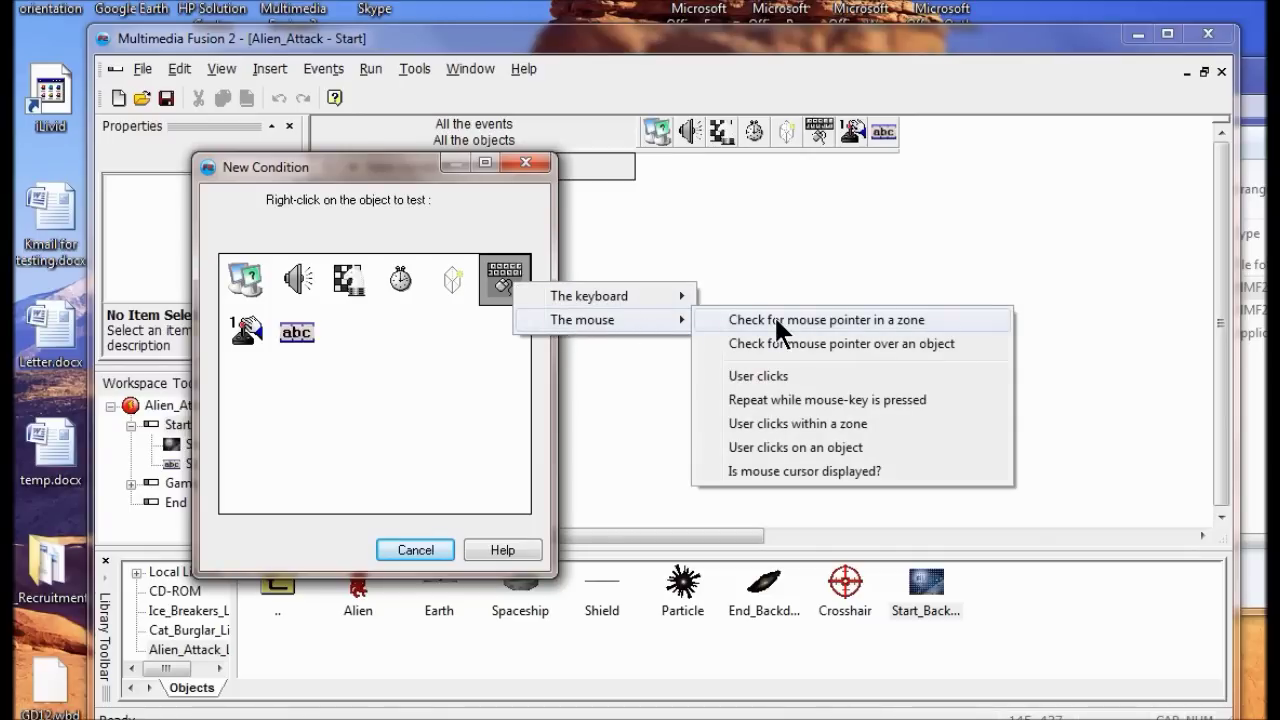
pyautogui.click(781, 376)
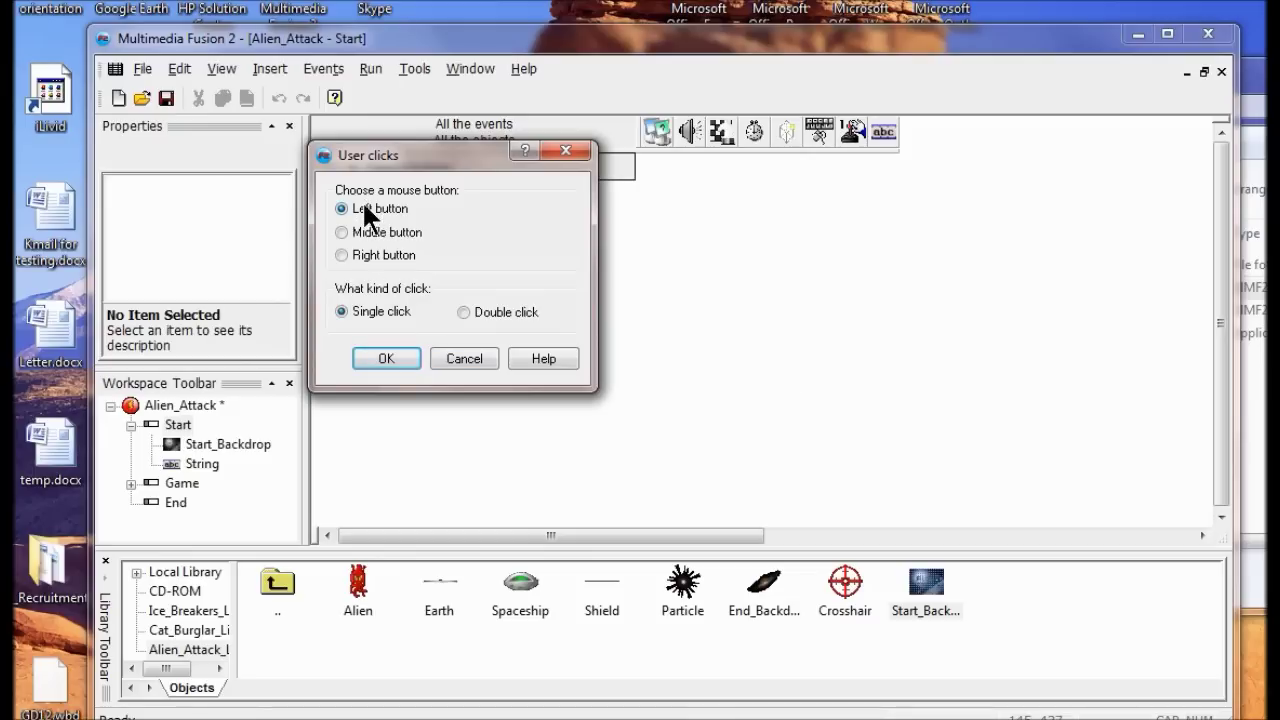
pyautogui.click(383, 356)
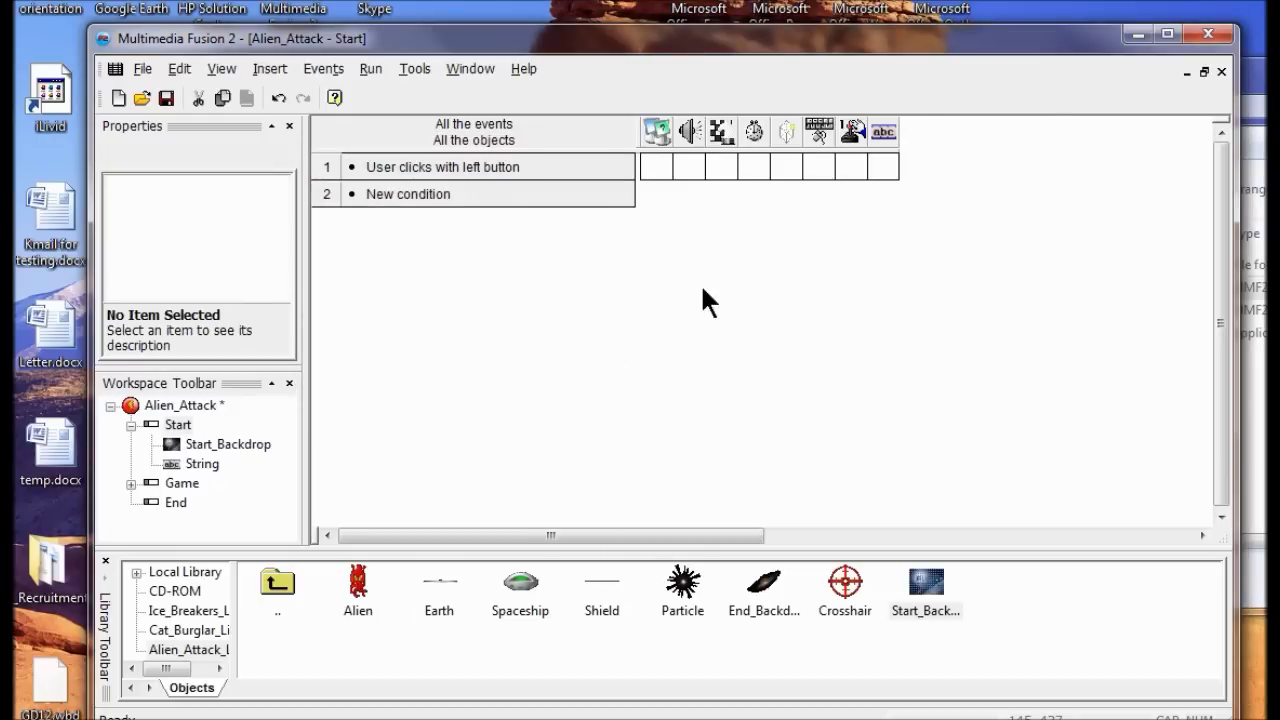
# Step: Give event 1 a Storyboard Controls 'Next frame' action
pyautogui.rightClick(721, 166)
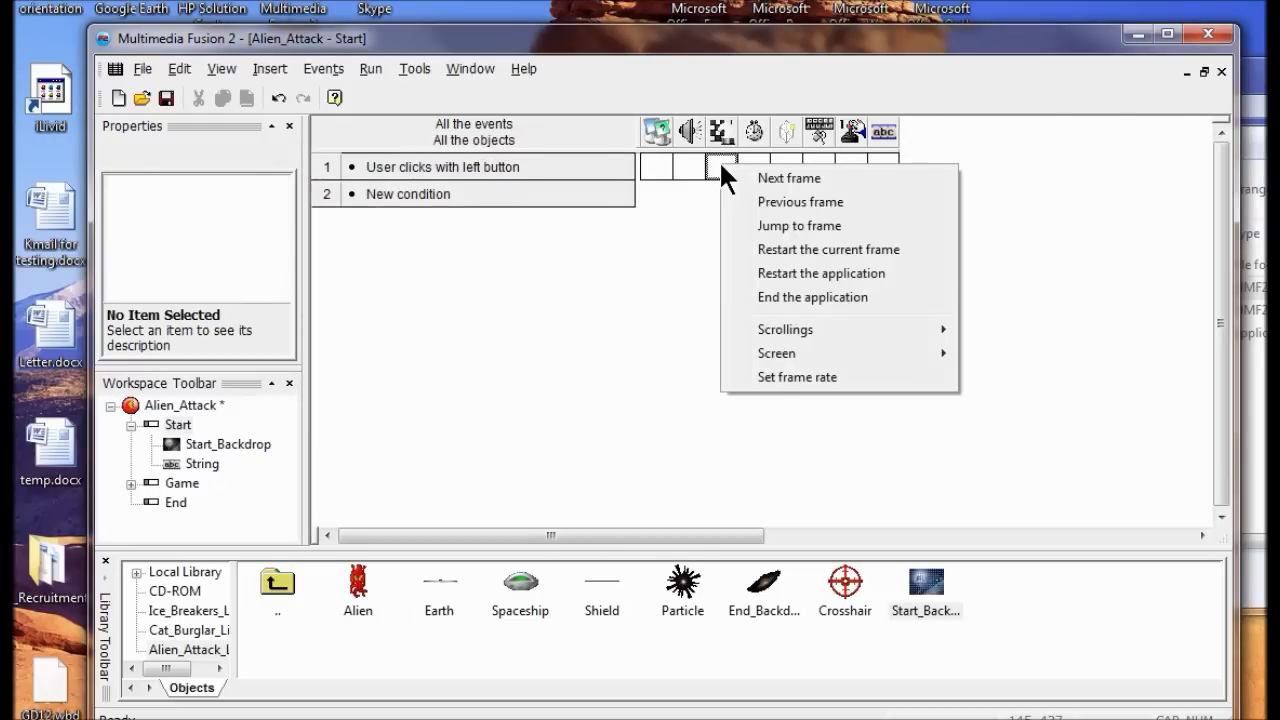
pyautogui.click(770, 180)
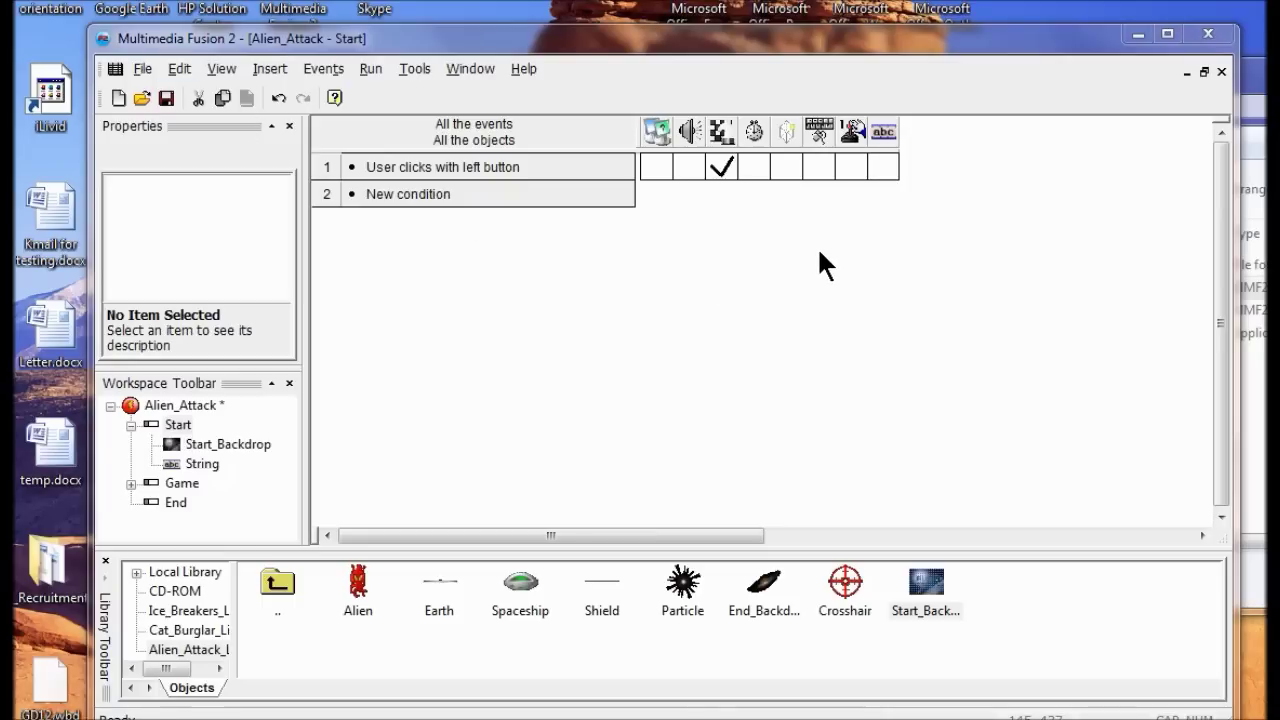
pyautogui.click(371, 68)
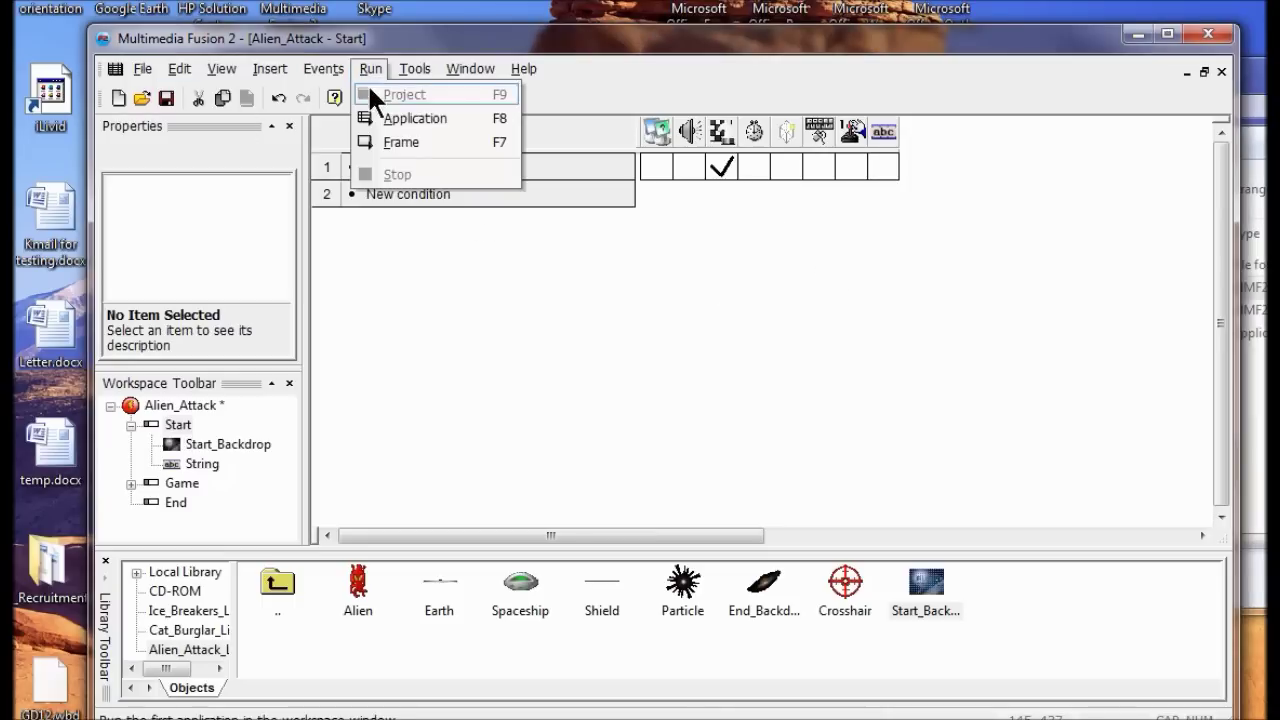
pyautogui.click(395, 120)
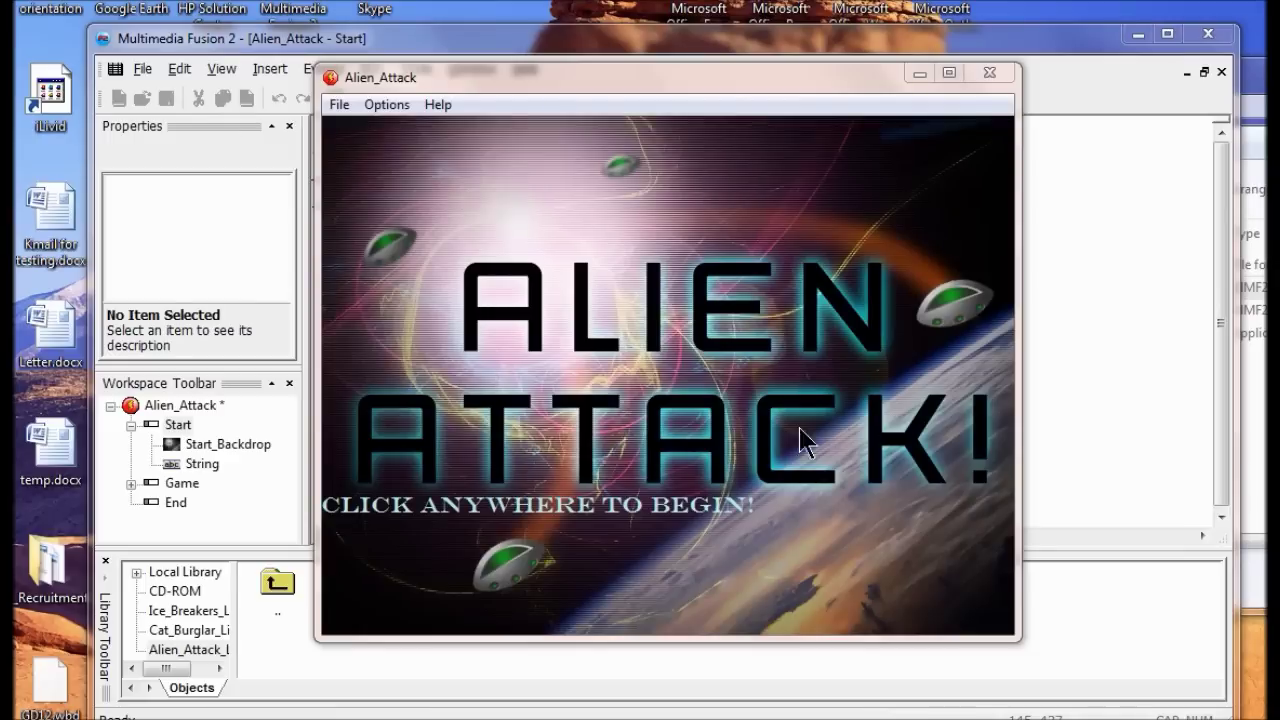
pyautogui.click(678, 357)
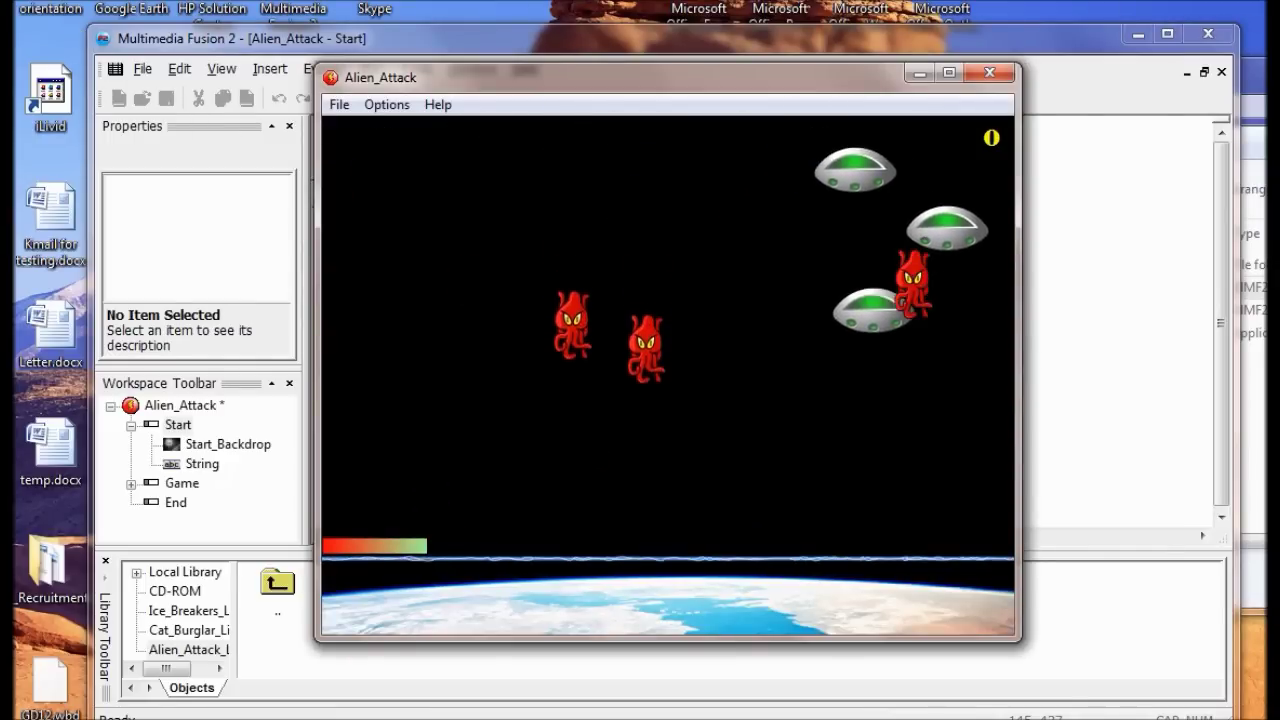
pyautogui.hotkey('alt', 'F4')
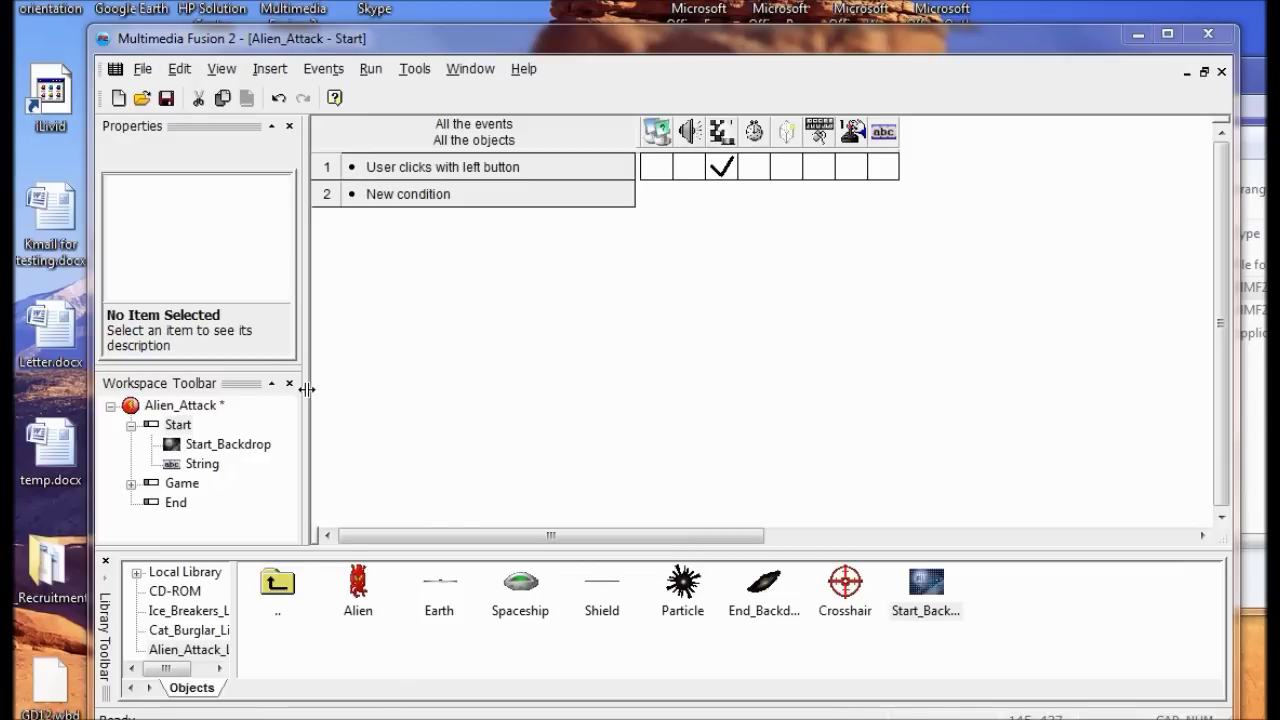
# Step: Open the End frame and set its background colour to black
pyautogui.doubleClick(177, 502)
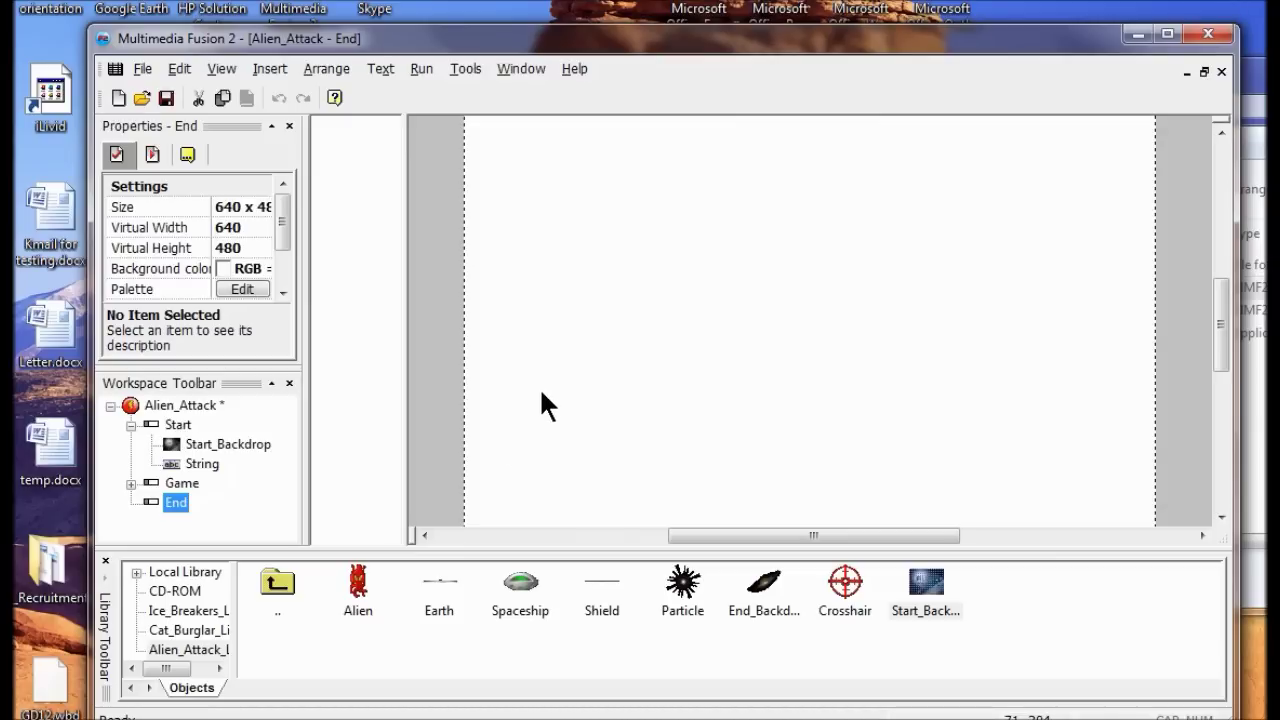
pyautogui.click(246, 268)
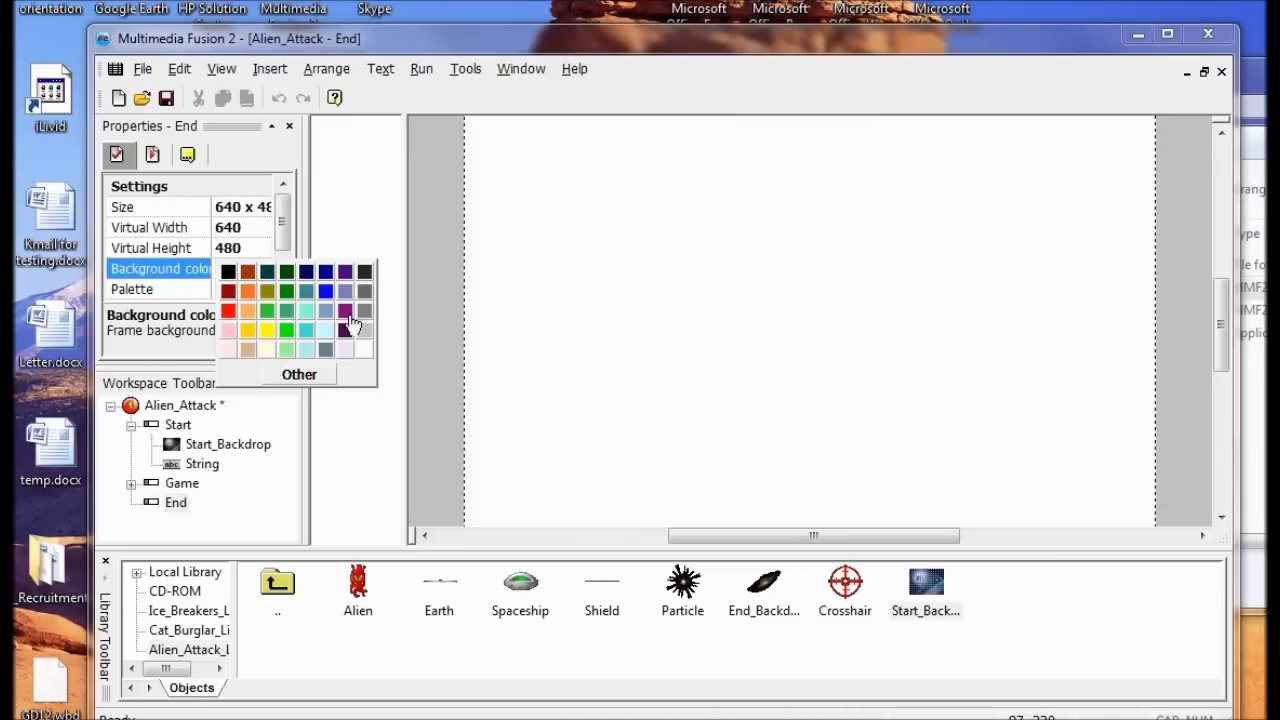
pyautogui.click(228, 272)
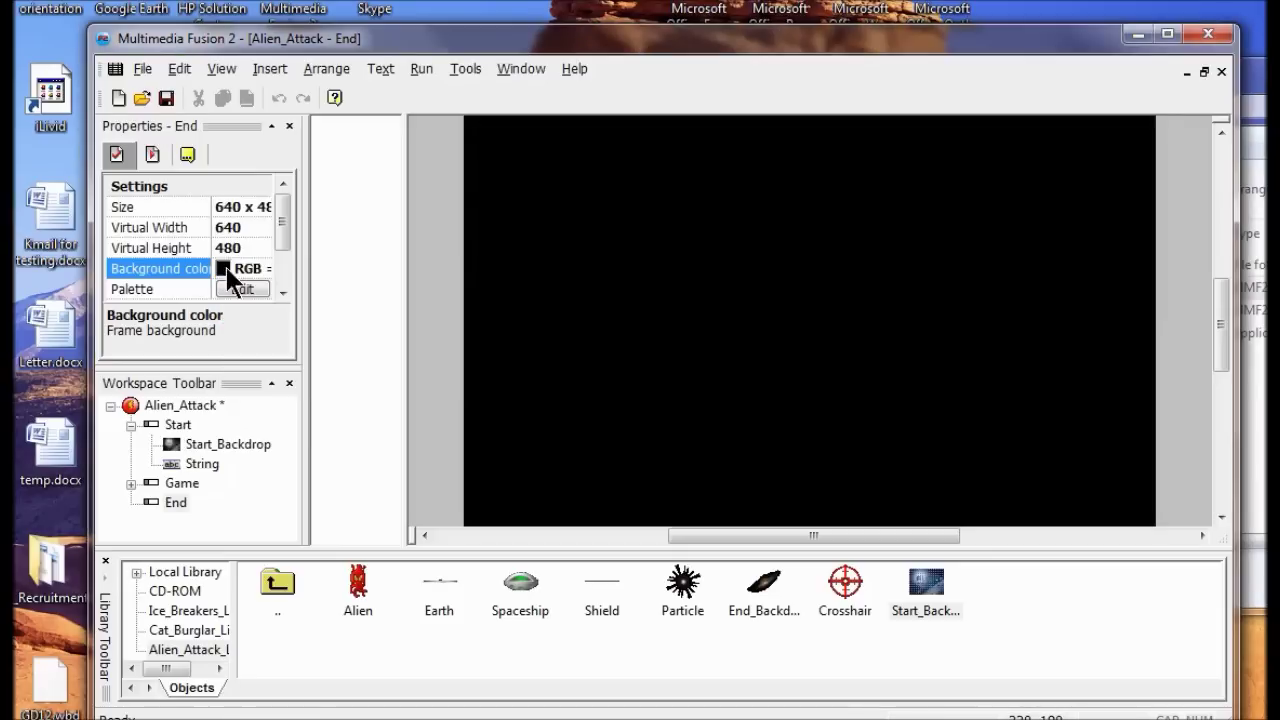
pyautogui.click(762, 588)
# Step: Drop End_Backdrop onto the End frame and centre it horizontally and vertically
pyautogui.moveTo(760, 582); pyautogui.dragTo(495, 123)
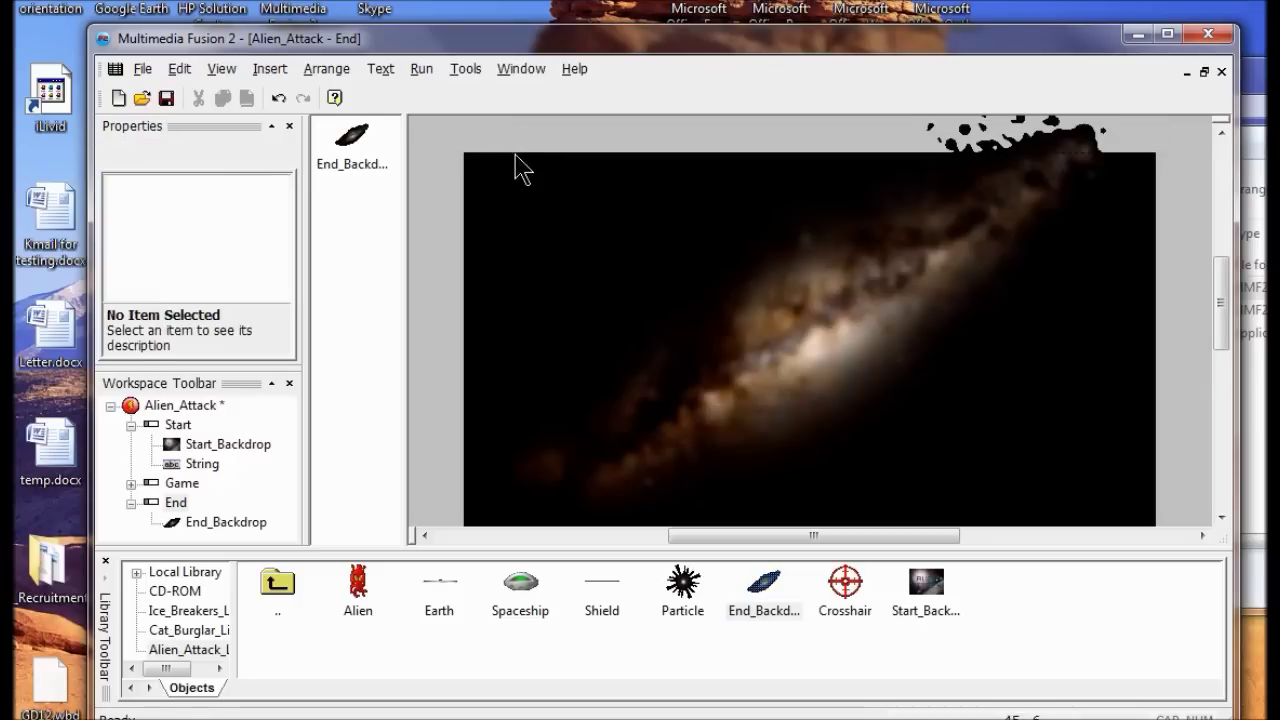
pyautogui.click(868, 430)
pyautogui.moveTo(866, 423); pyautogui.dragTo(880, 423)
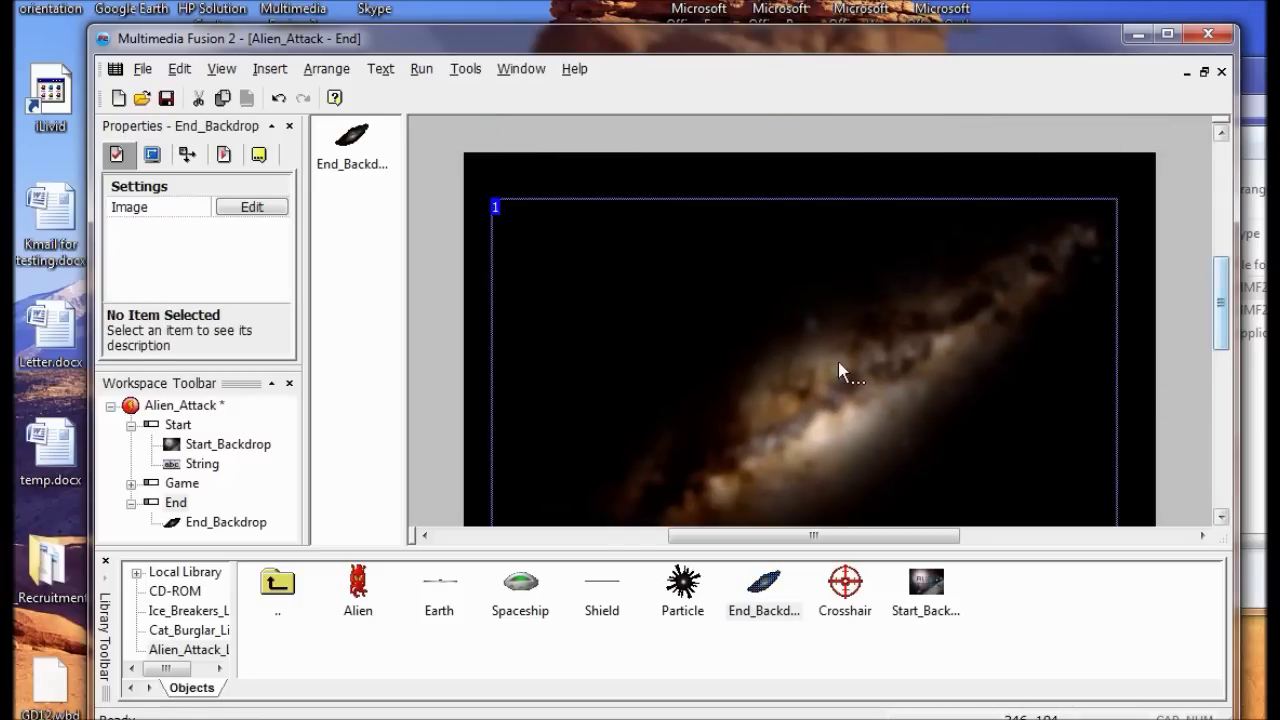
pyautogui.rightClick(727, 349)
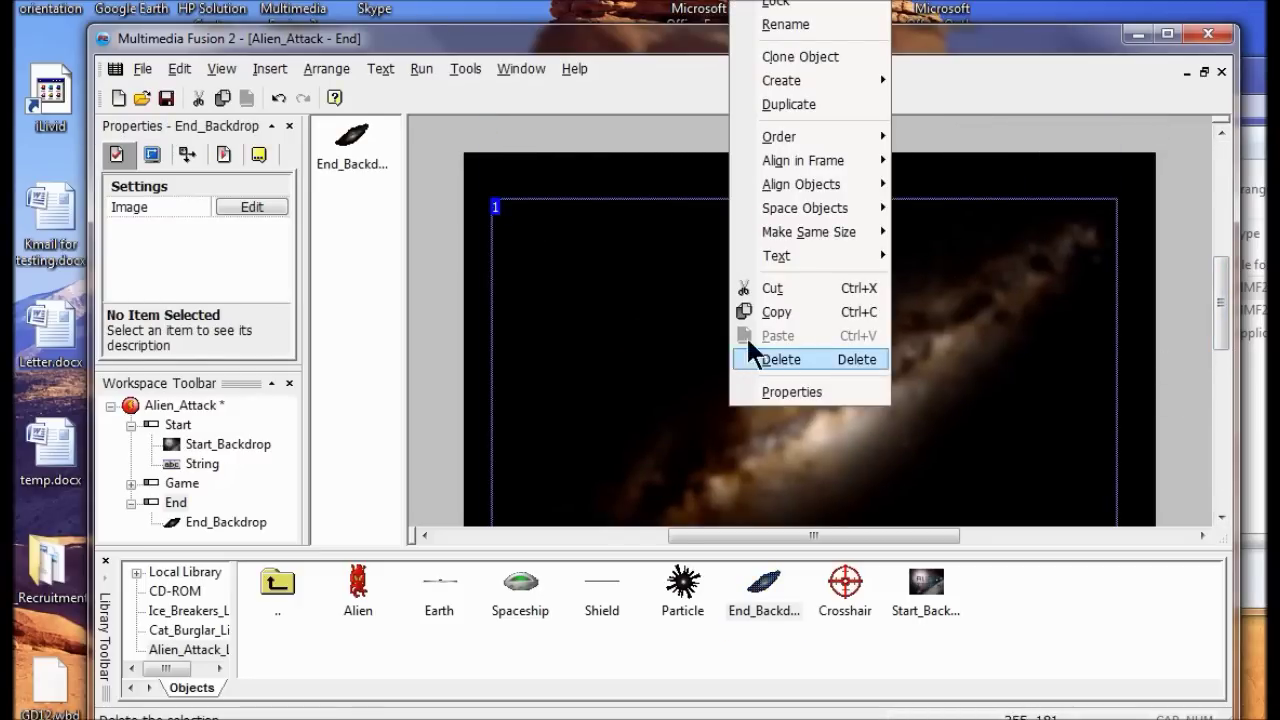
pyautogui.moveTo(788, 158)
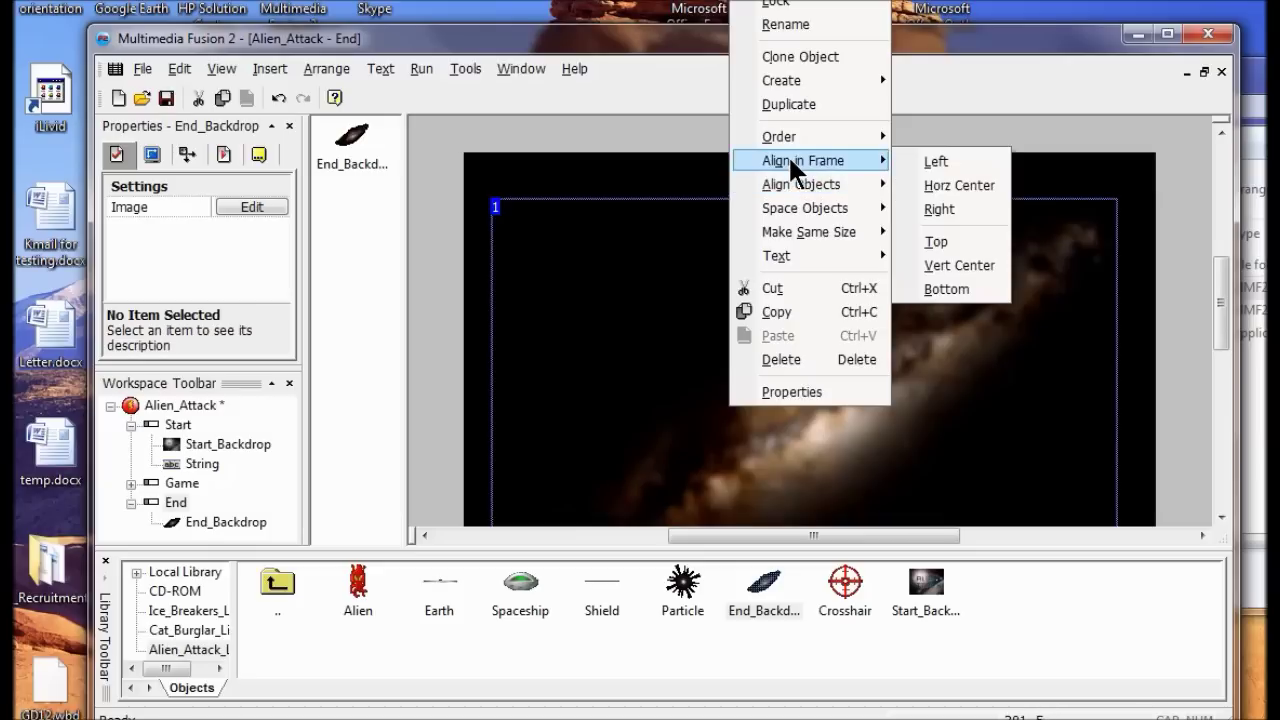
pyautogui.click(963, 184)
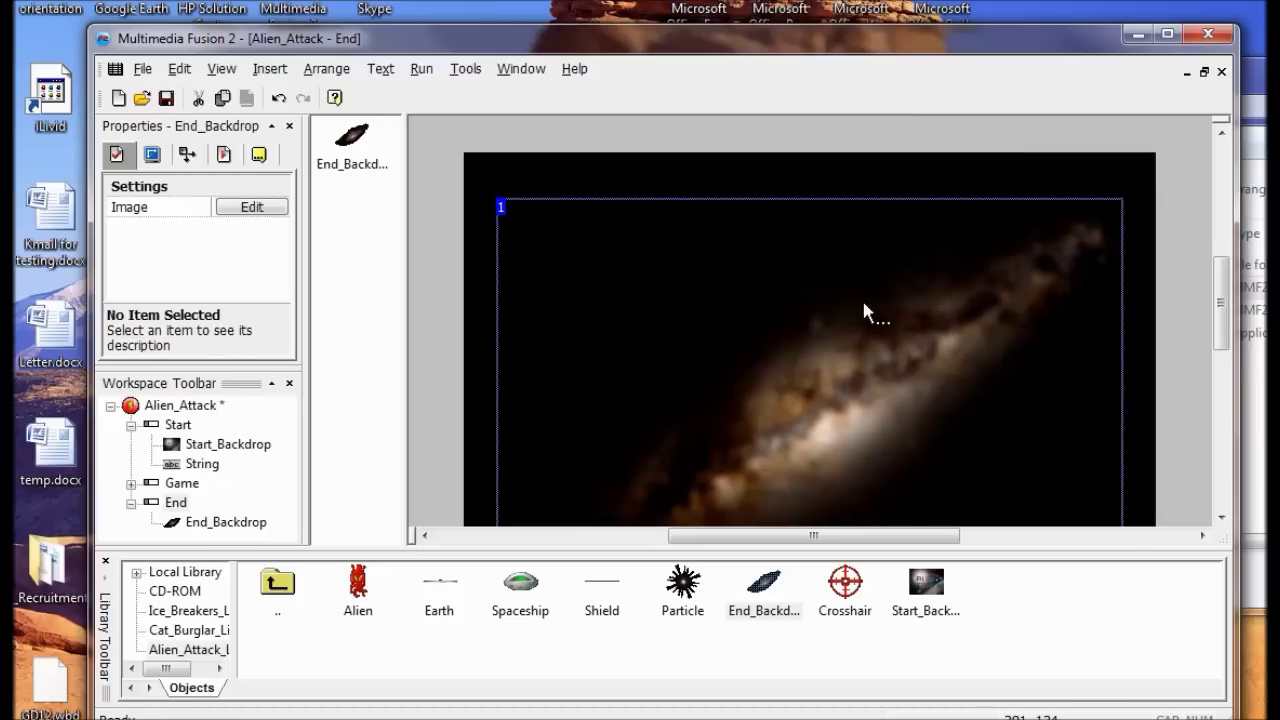
pyautogui.rightClick(757, 300)
pyautogui.moveTo(857, 163)
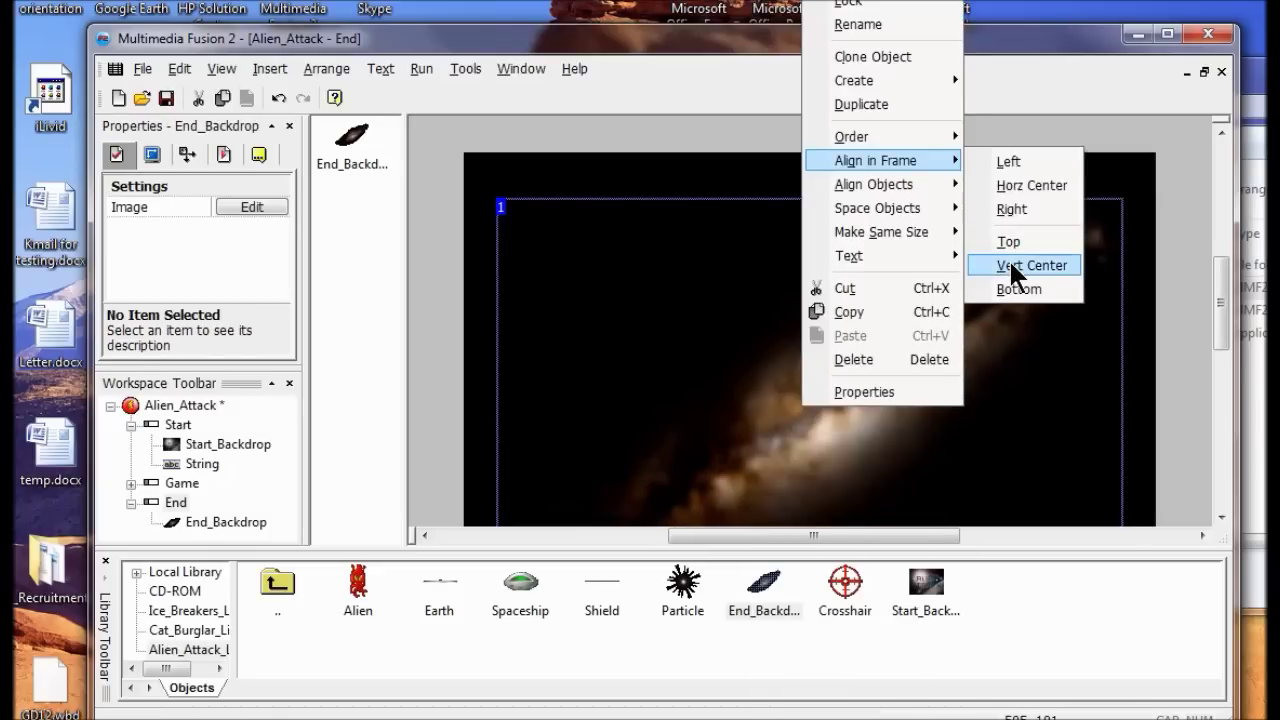
pyautogui.click(1008, 258)
# Step: Lock the galaxy backdrop in place on the frame
pyautogui.rightClick(678, 296)
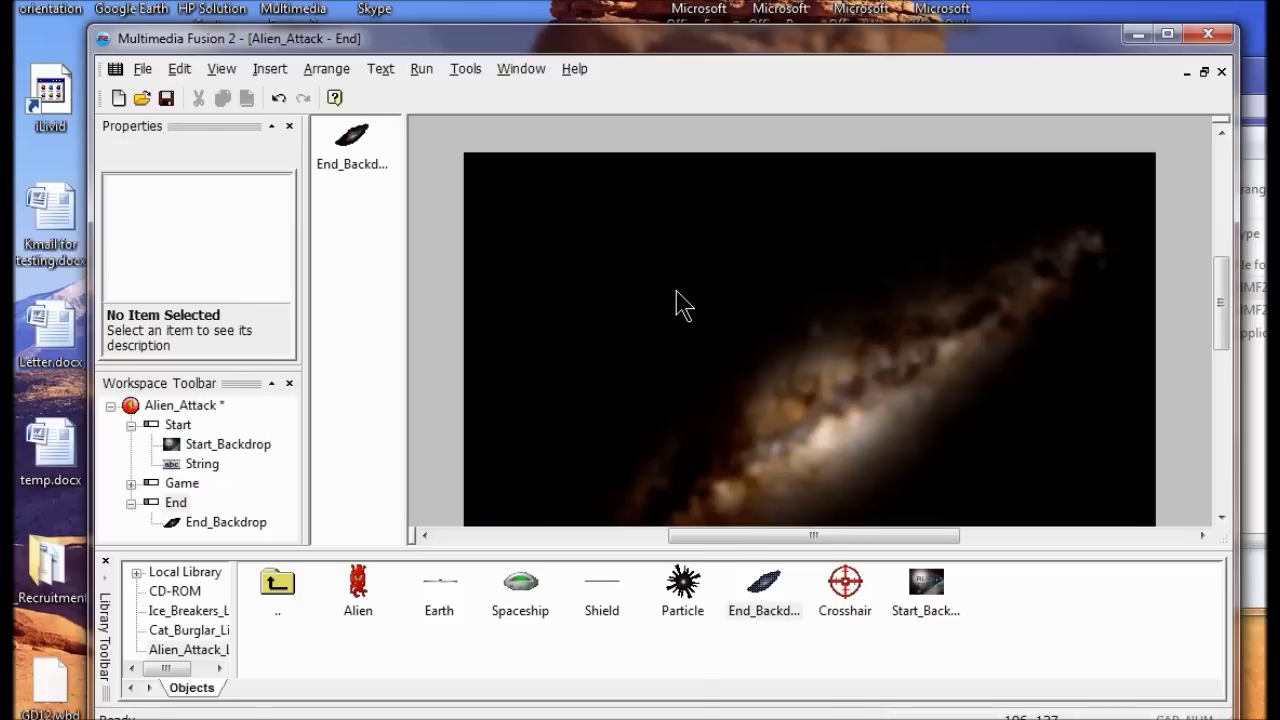
pyautogui.click(922, 367)
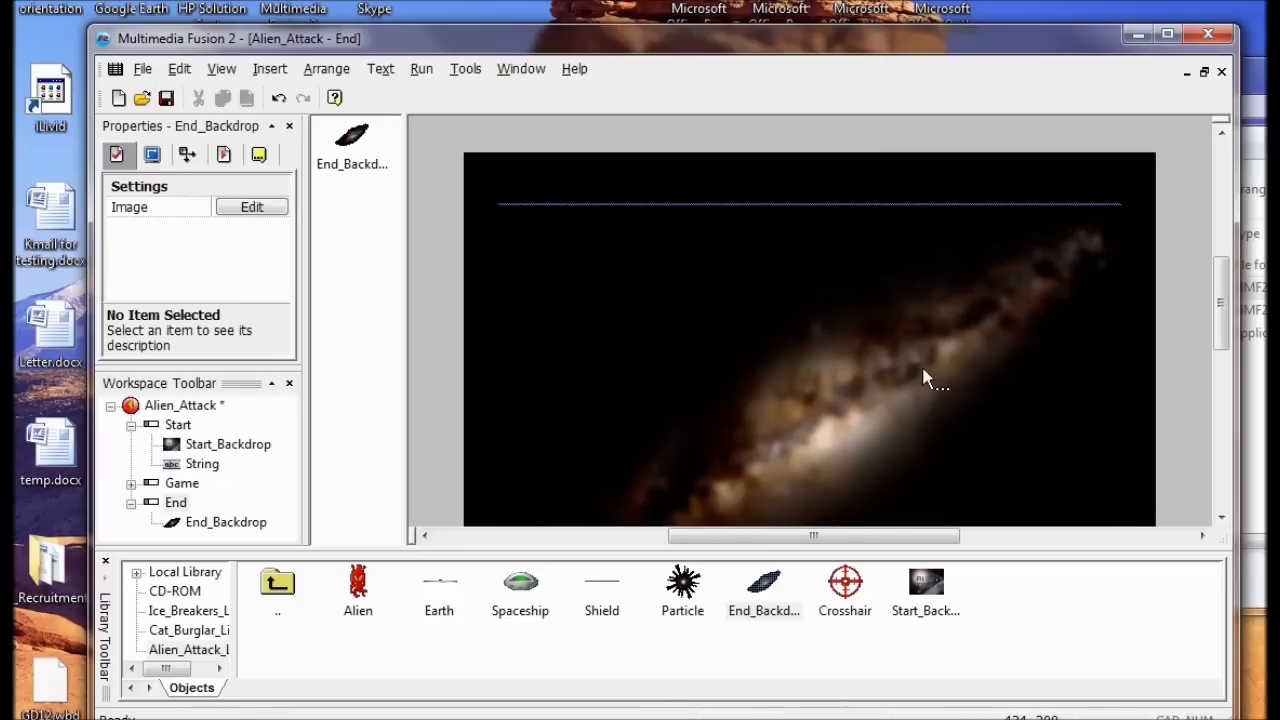
pyautogui.rightClick(836, 371)
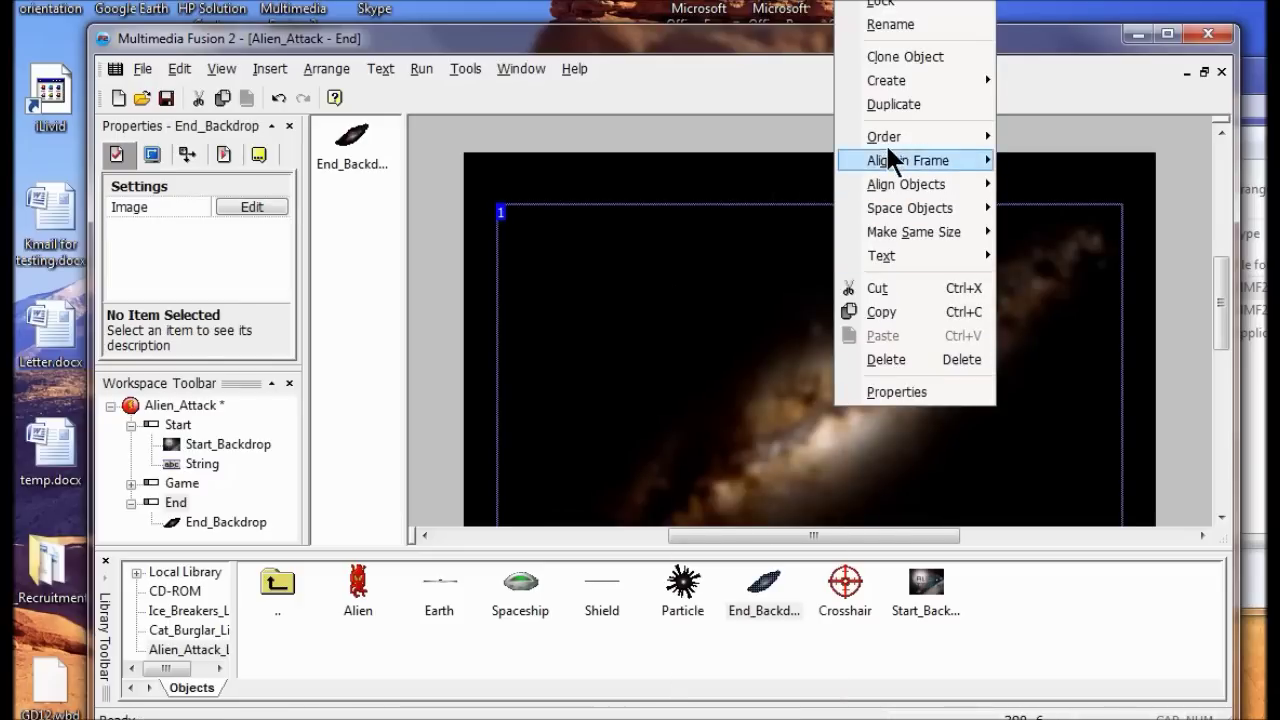
pyautogui.click(893, 10)
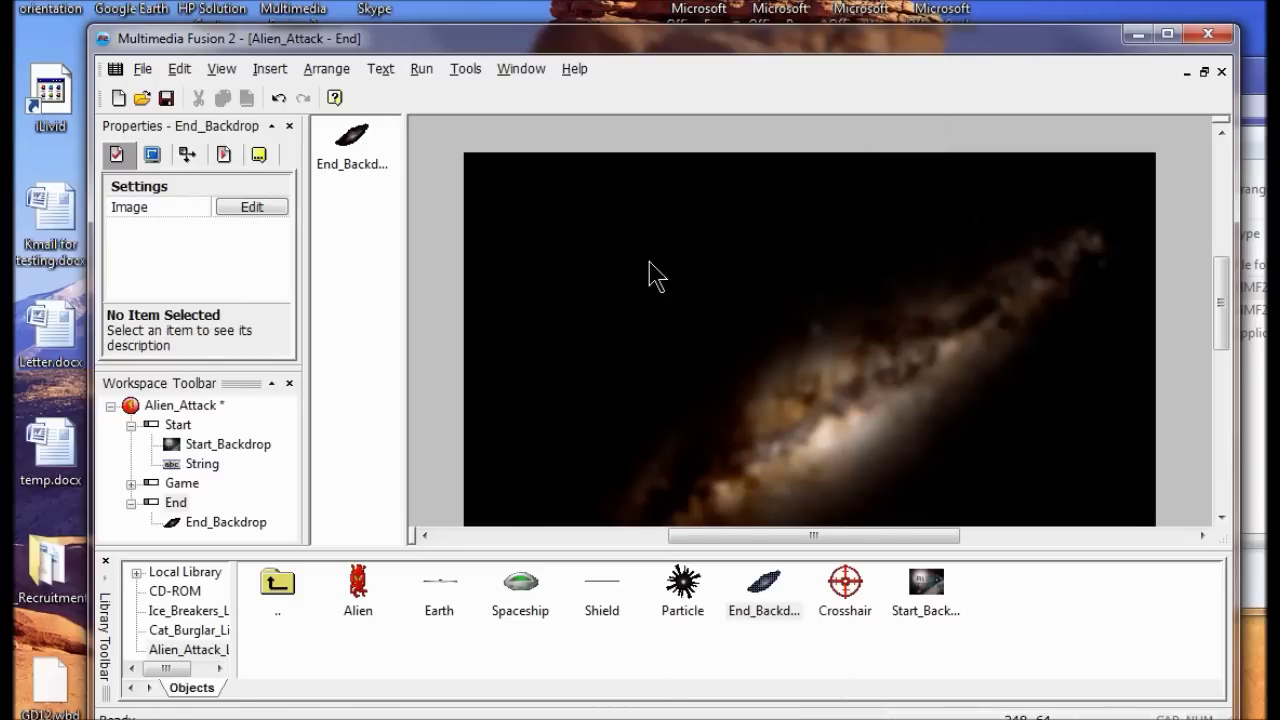
pyautogui.click(688, 590)
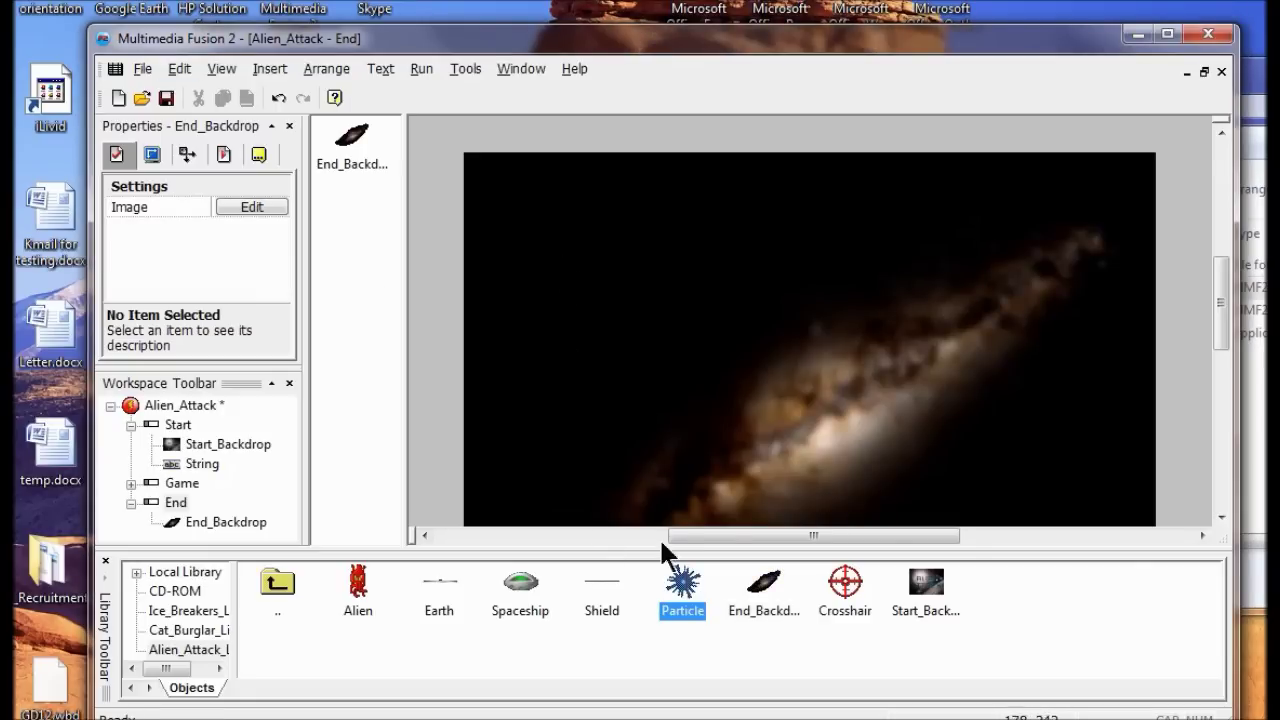
# Step: Drop two Particle stars on the galaxy, one upper left and one on the right
pyautogui.moveTo(676, 588); pyautogui.dragTo(559, 203)
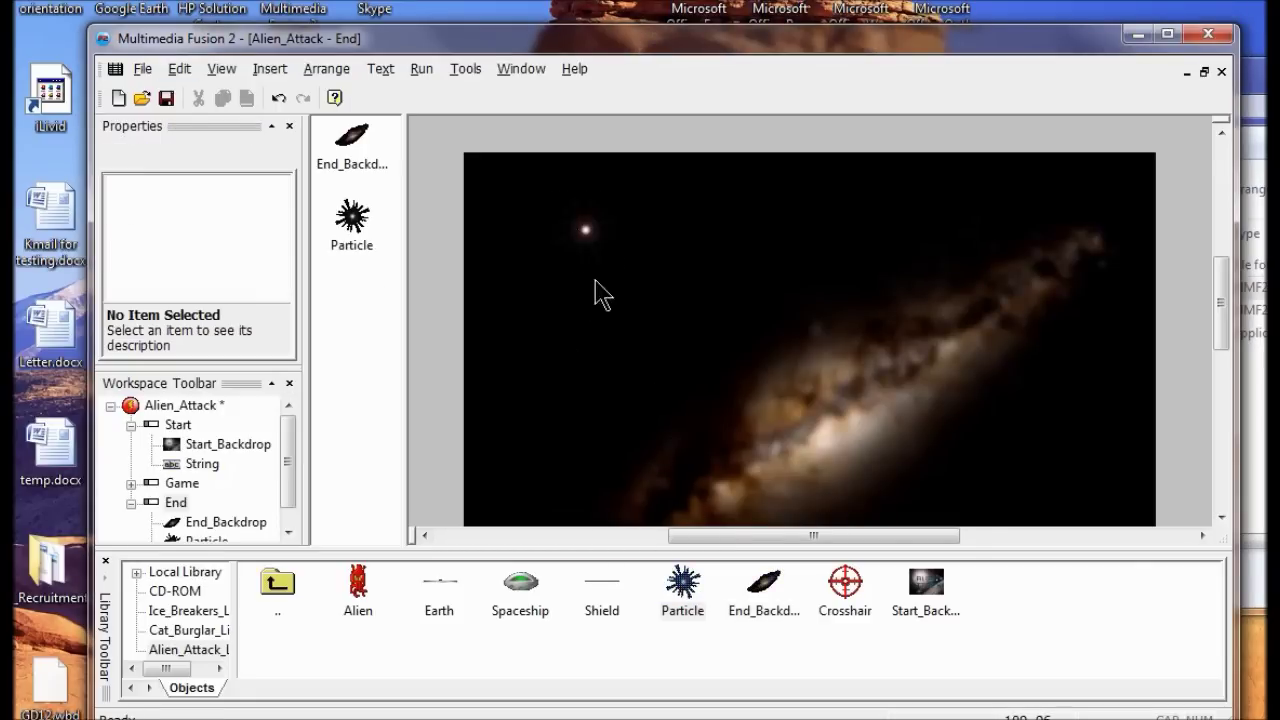
pyautogui.moveTo(684, 600); pyautogui.dragTo(1073, 398)
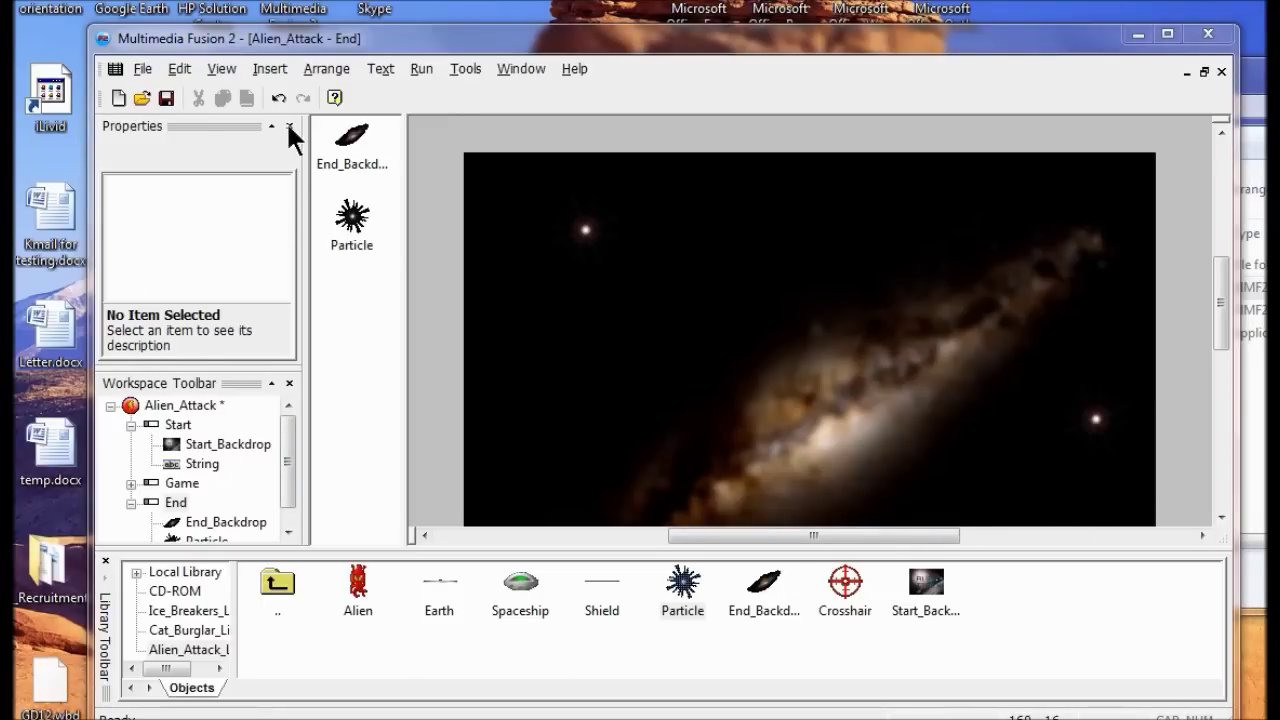
# Step: Insert a Hi-Score object from the Games category and place it in the lower middle
pyautogui.click(275, 70)
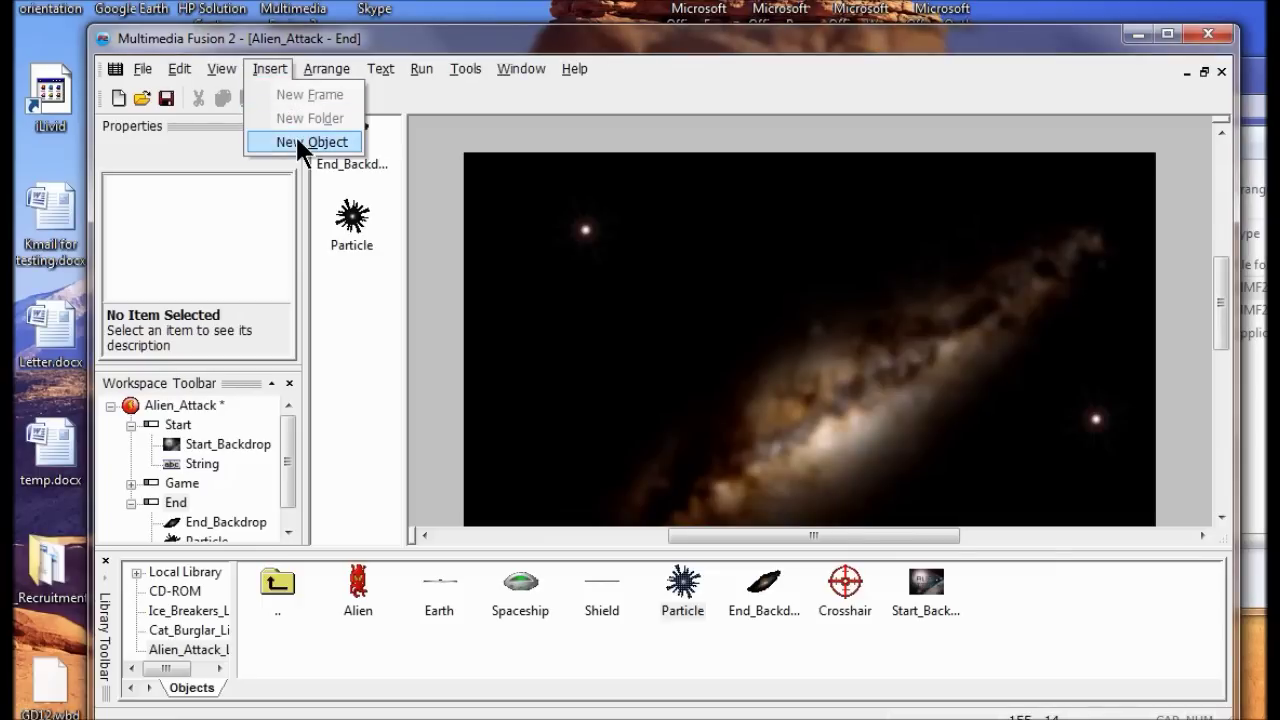
pyautogui.click(297, 145)
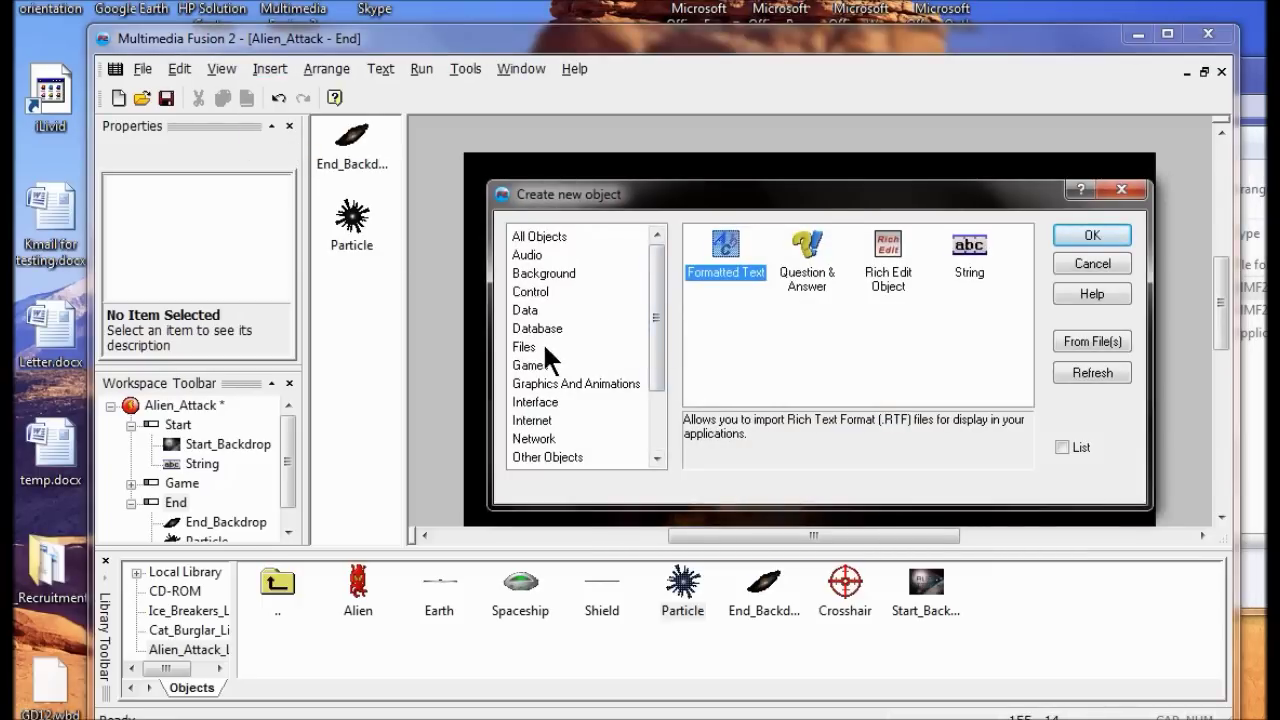
pyautogui.click(530, 364)
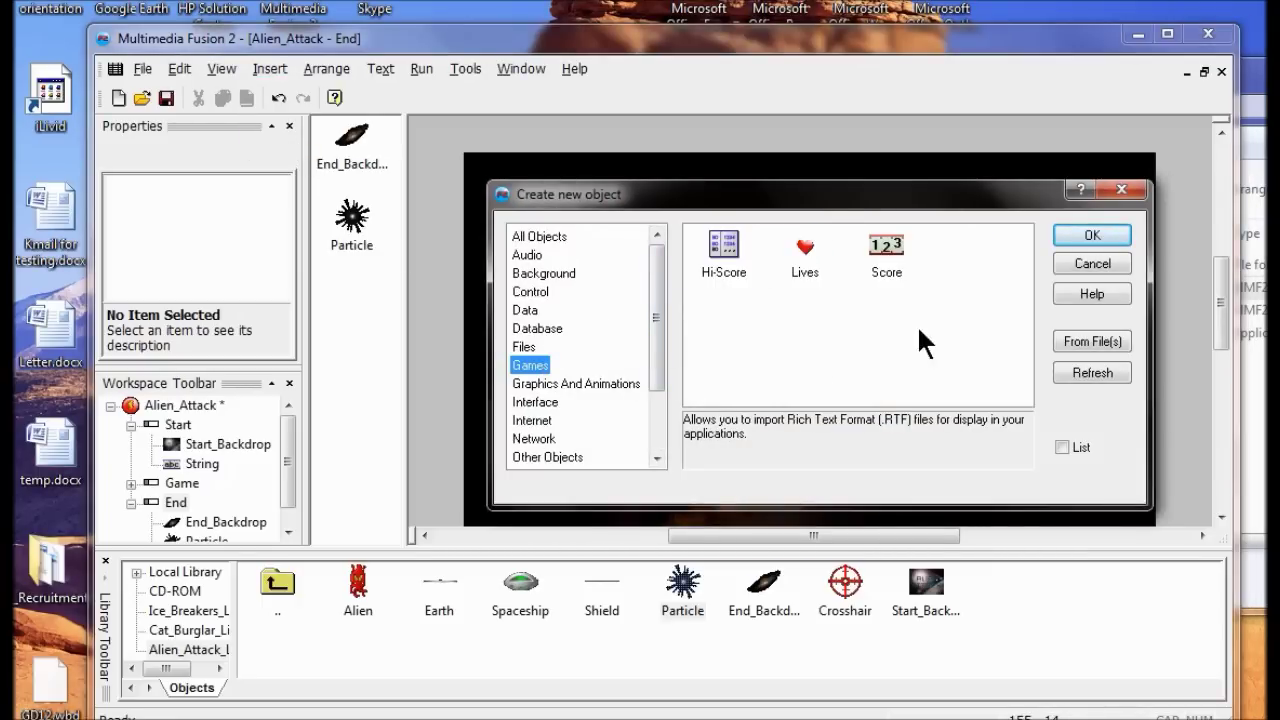
pyautogui.click(724, 245)
pyautogui.click(1085, 240)
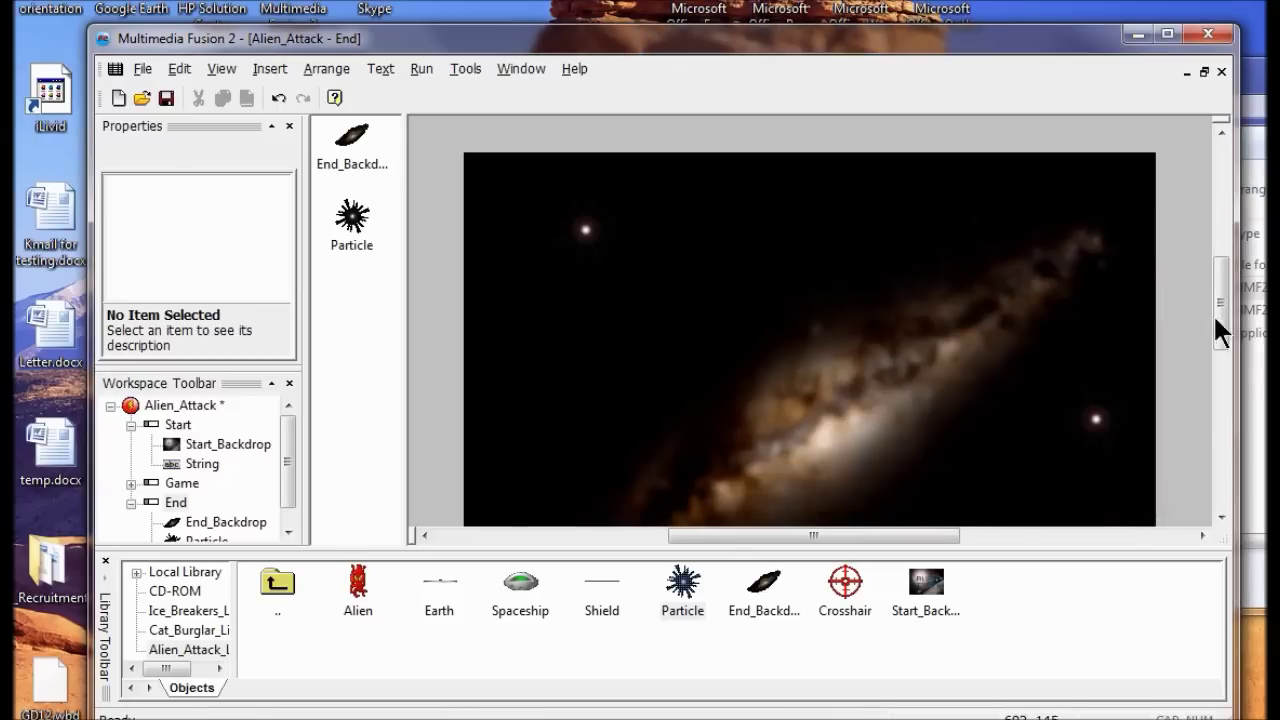
pyautogui.click(726, 331)
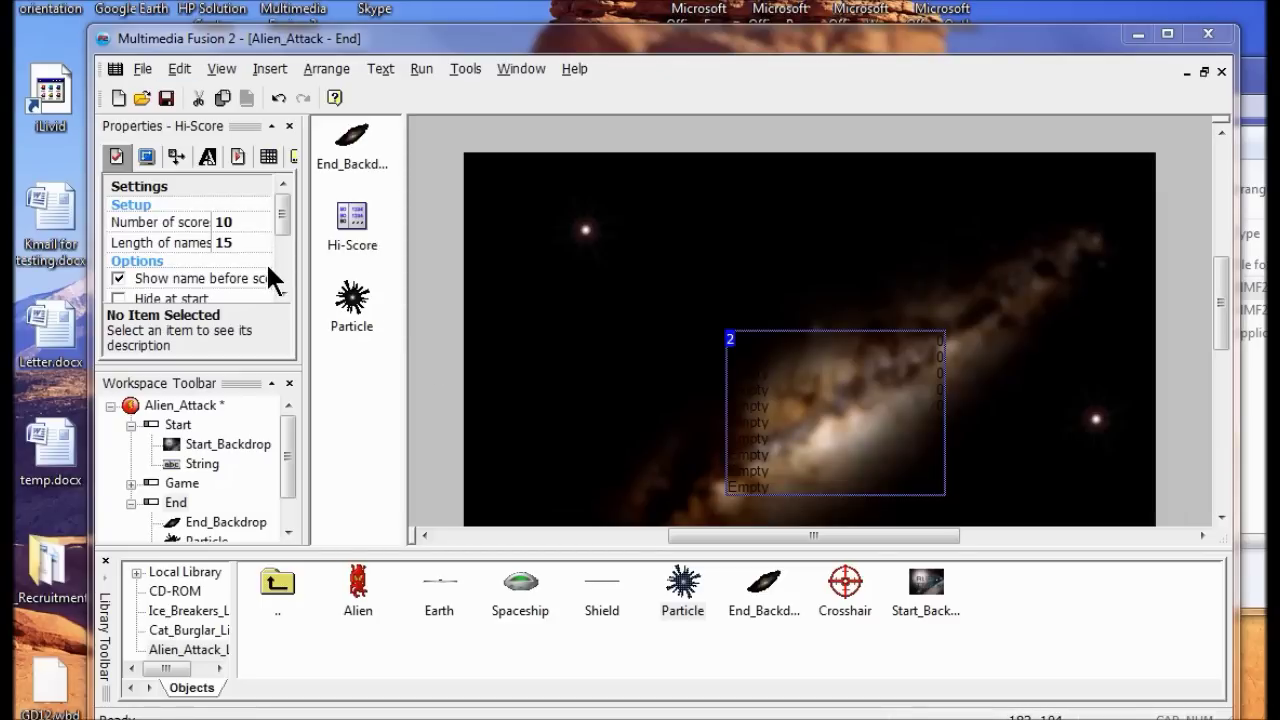
# Step: Make the Hi-Score table text white
pyautogui.click(207, 157)
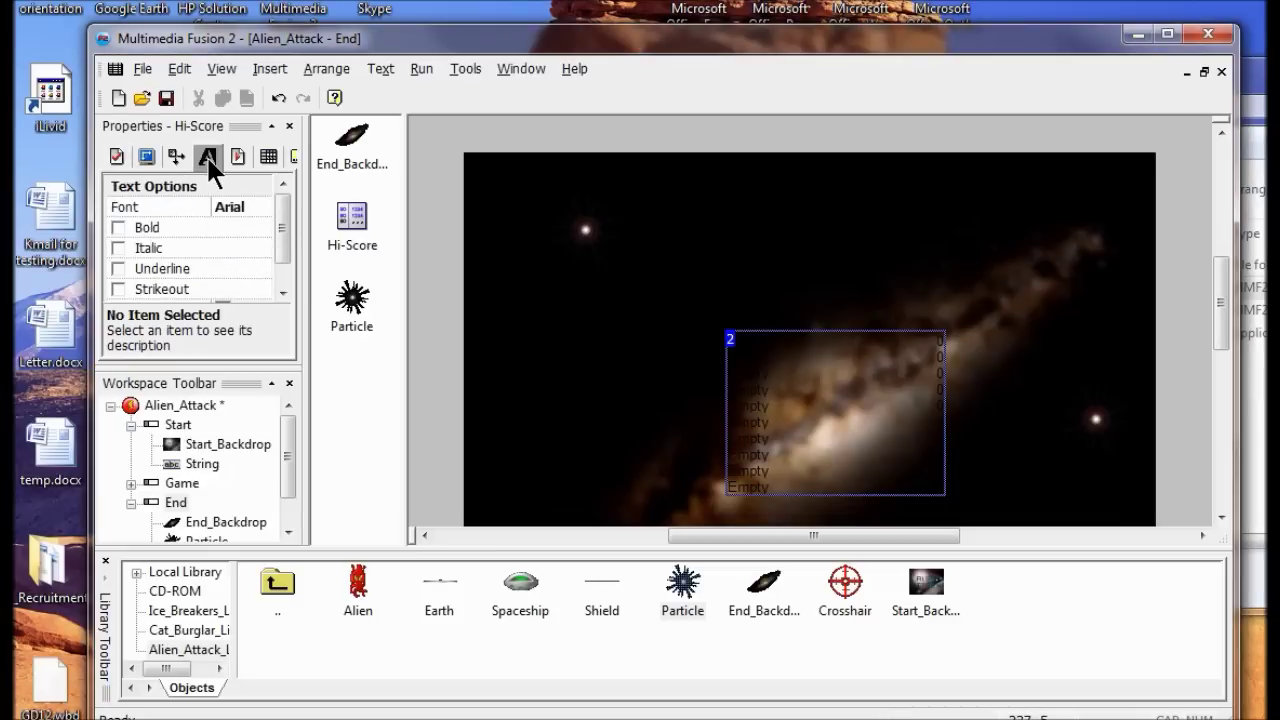
pyautogui.scroll(-2, 280, 235)
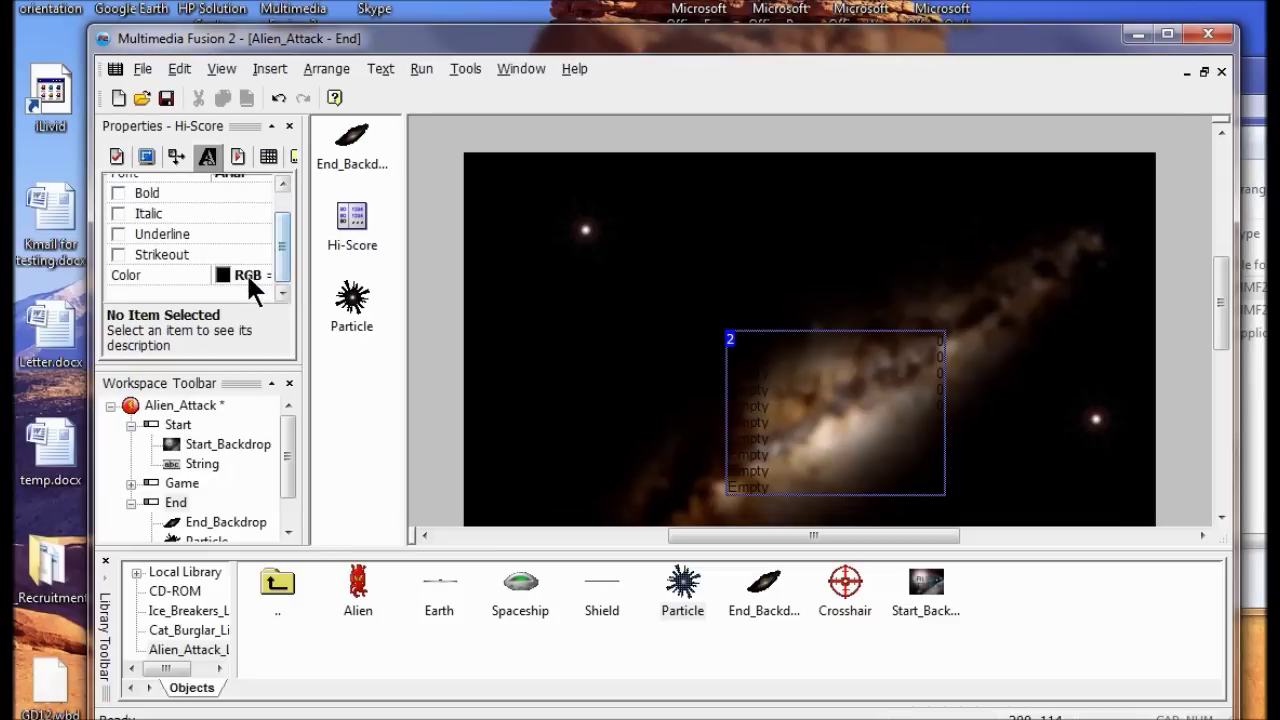
pyautogui.click(253, 276)
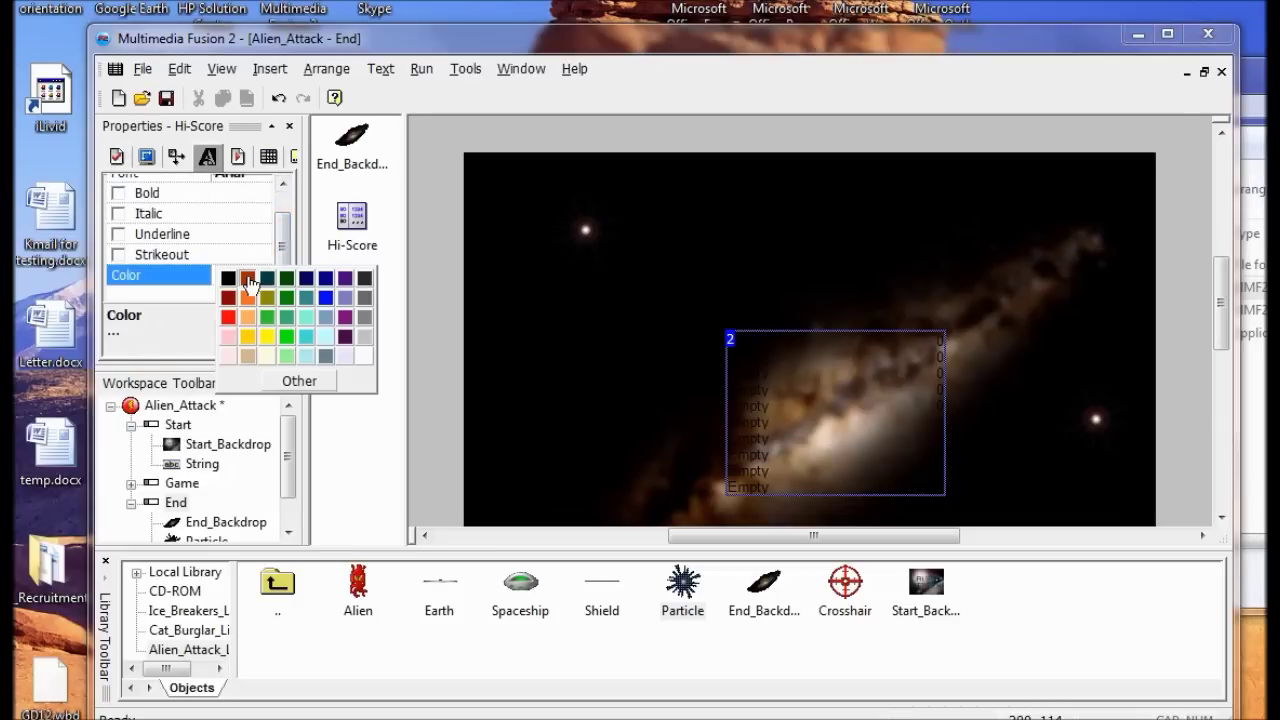
pyautogui.click(228, 356)
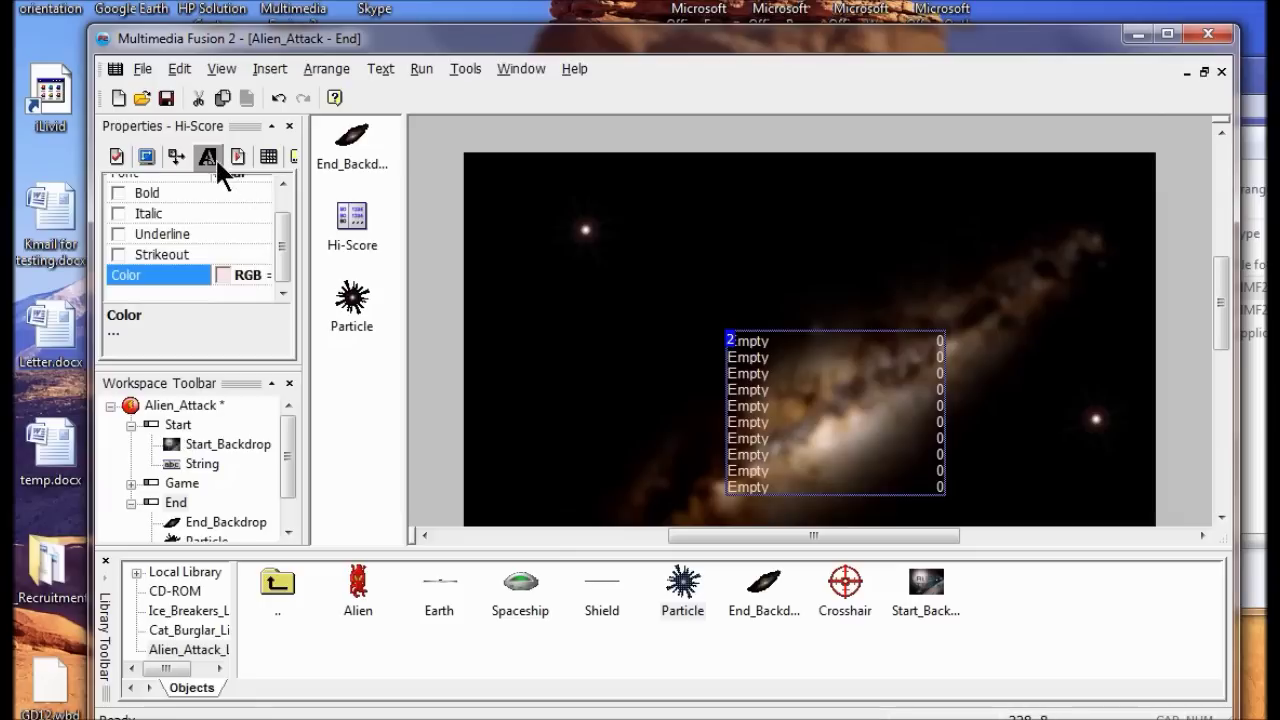
# Step: Set the Hi-Score table font to Engravers MT at size 16
pyautogui.scroll(2, 270, 225)
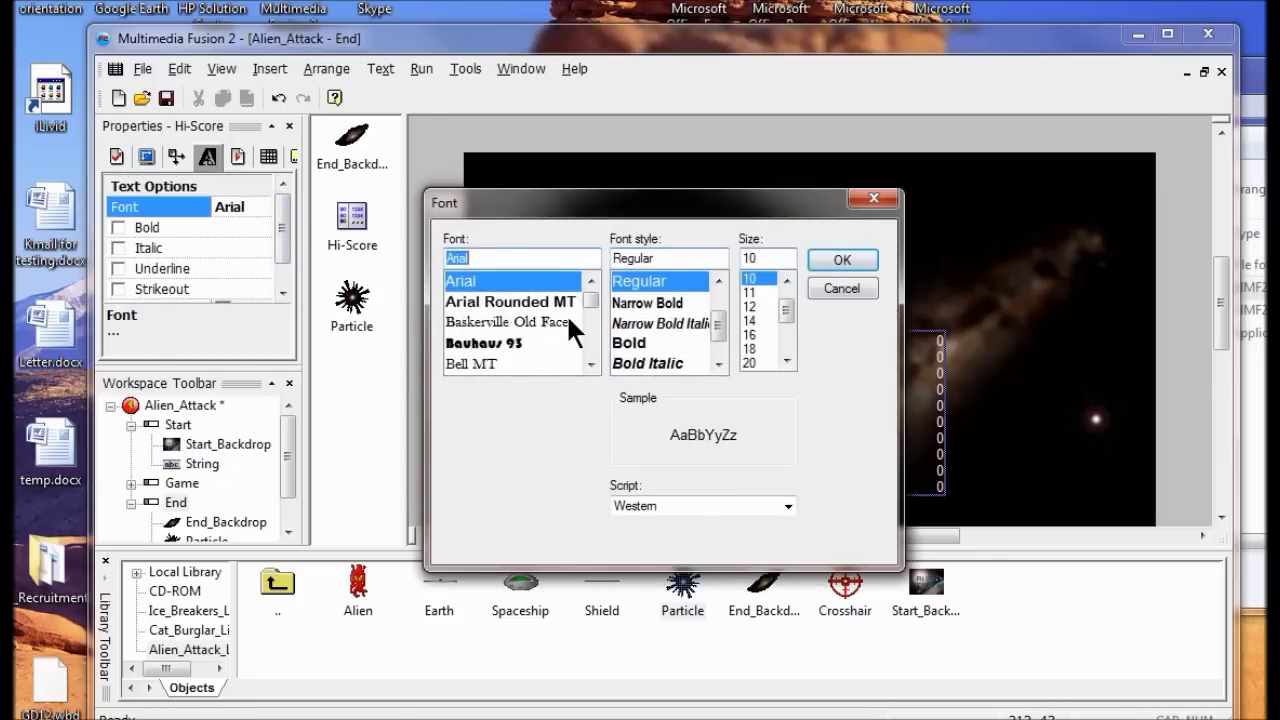
pyautogui.scroll(-12, 587, 305)
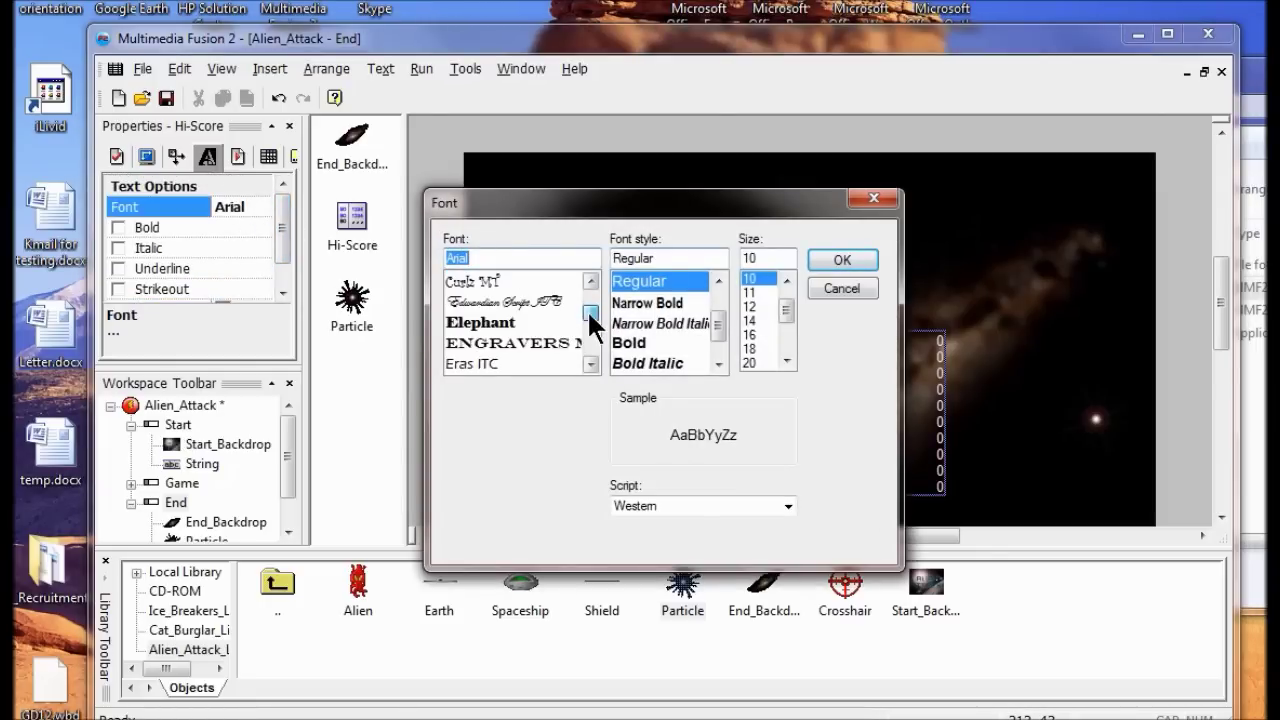
pyautogui.click(546, 342)
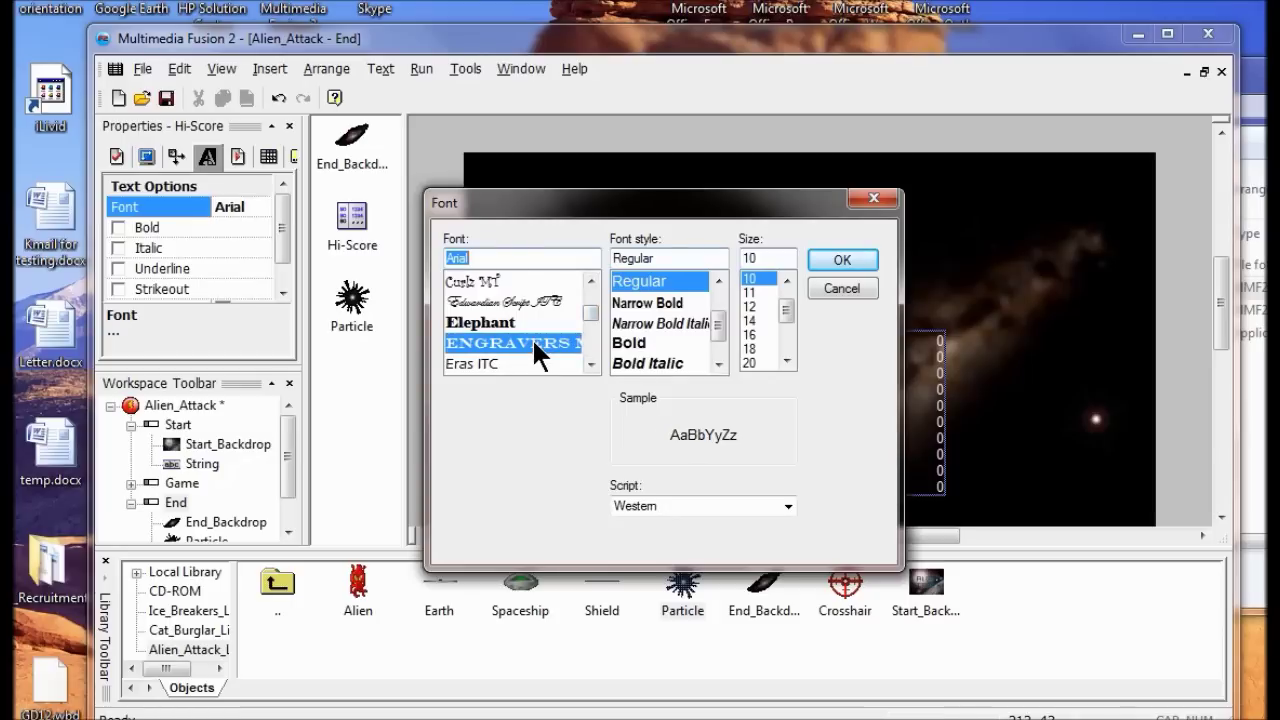
pyautogui.click(750, 334)
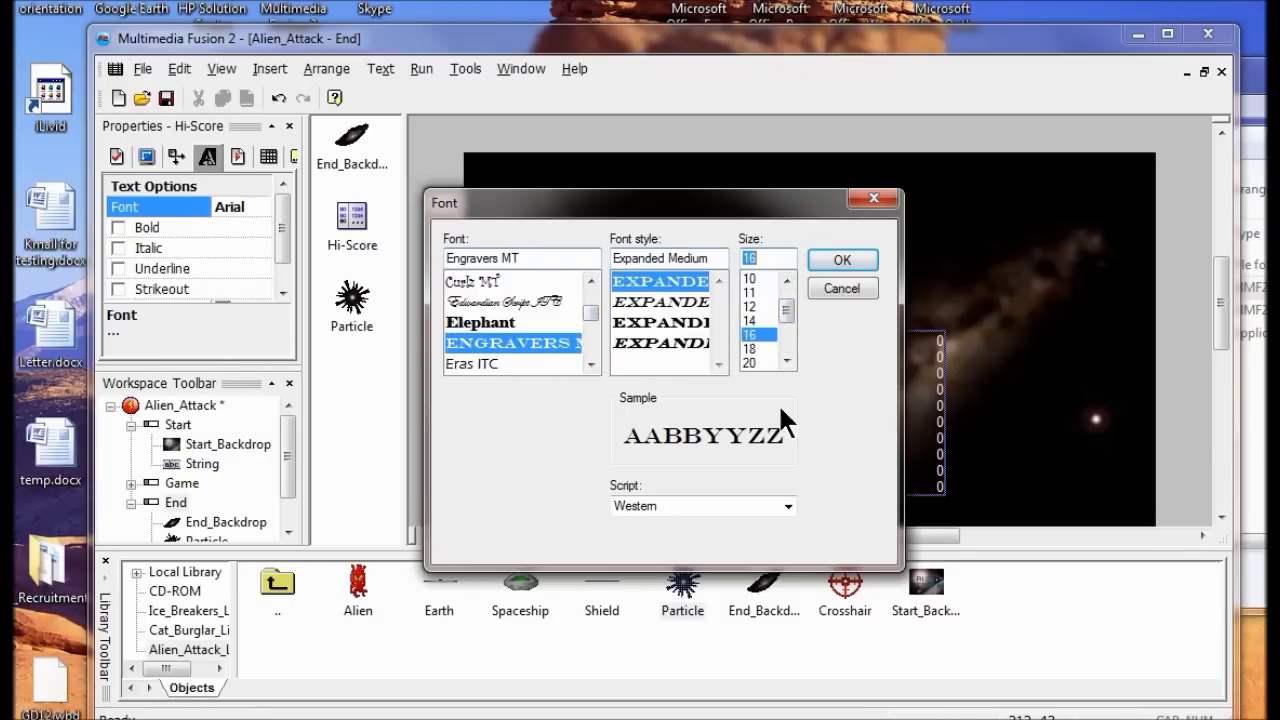
pyautogui.click(842, 261)
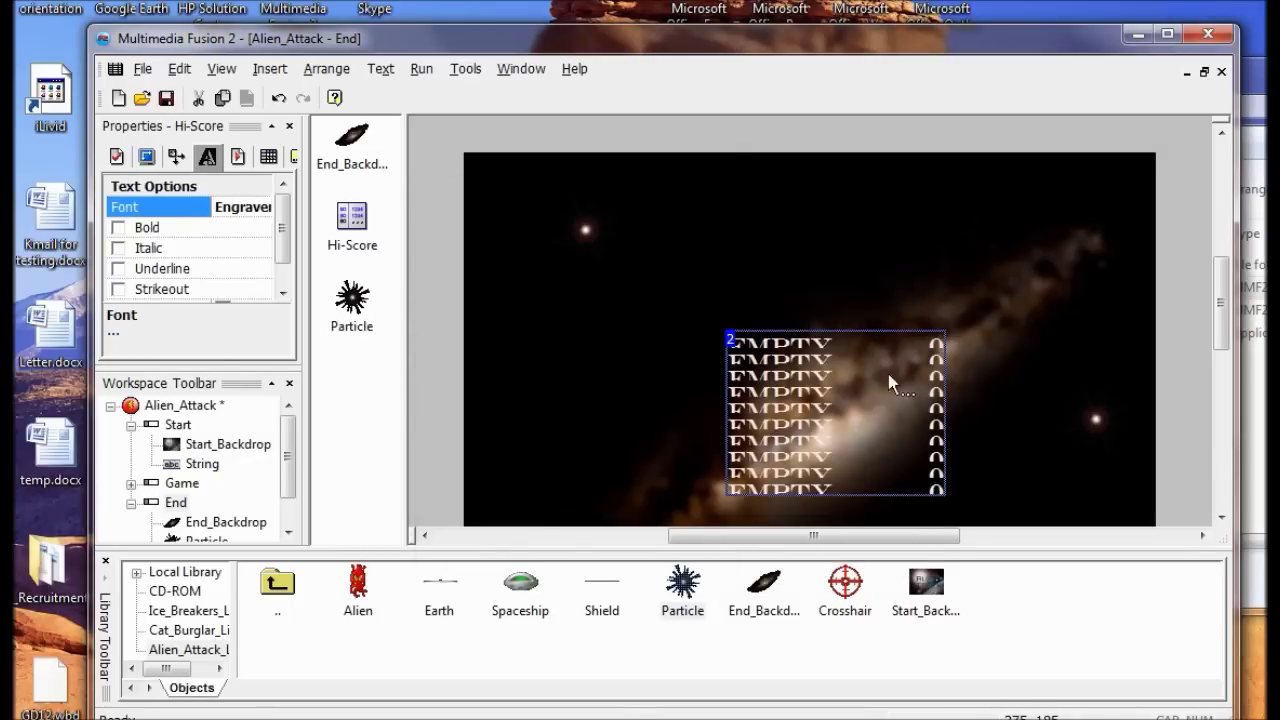
pyautogui.click(738, 345)
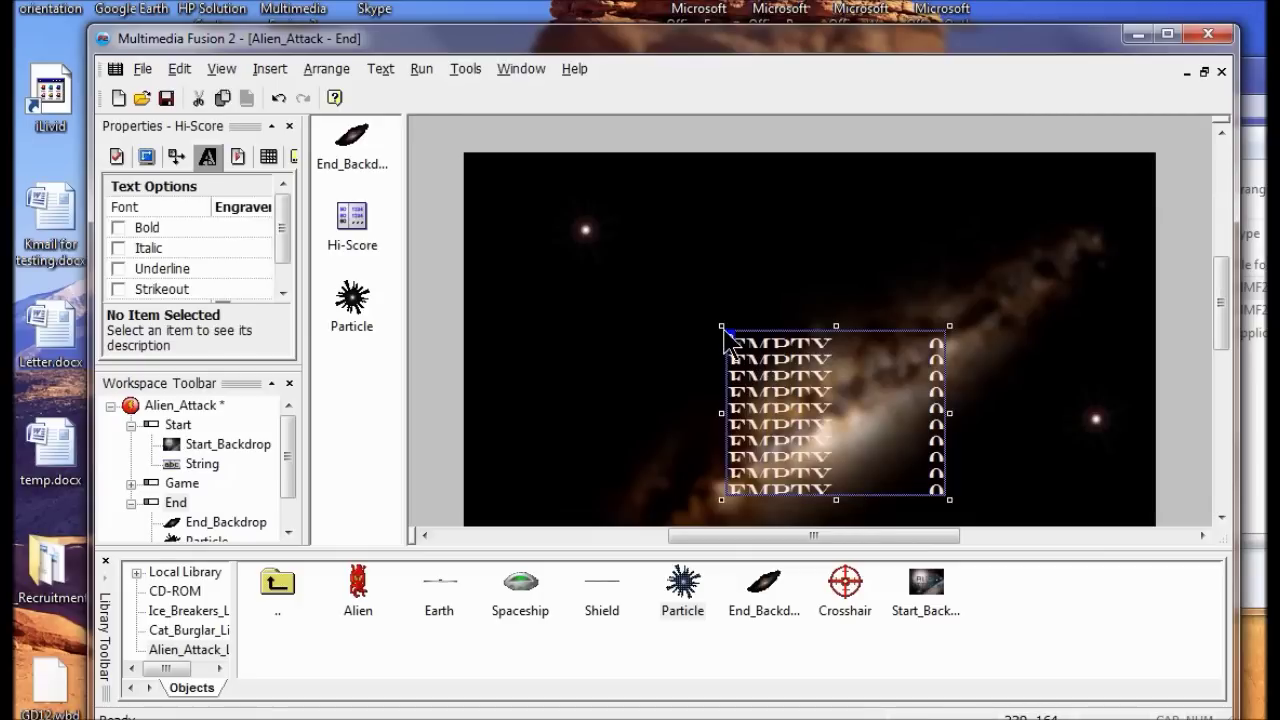
# Step: Drag the Hi-Score table's corners outward so all ten EMPTY 0 rows show
pyautogui.moveTo(718, 323); pyautogui.dragTo(592, 229)
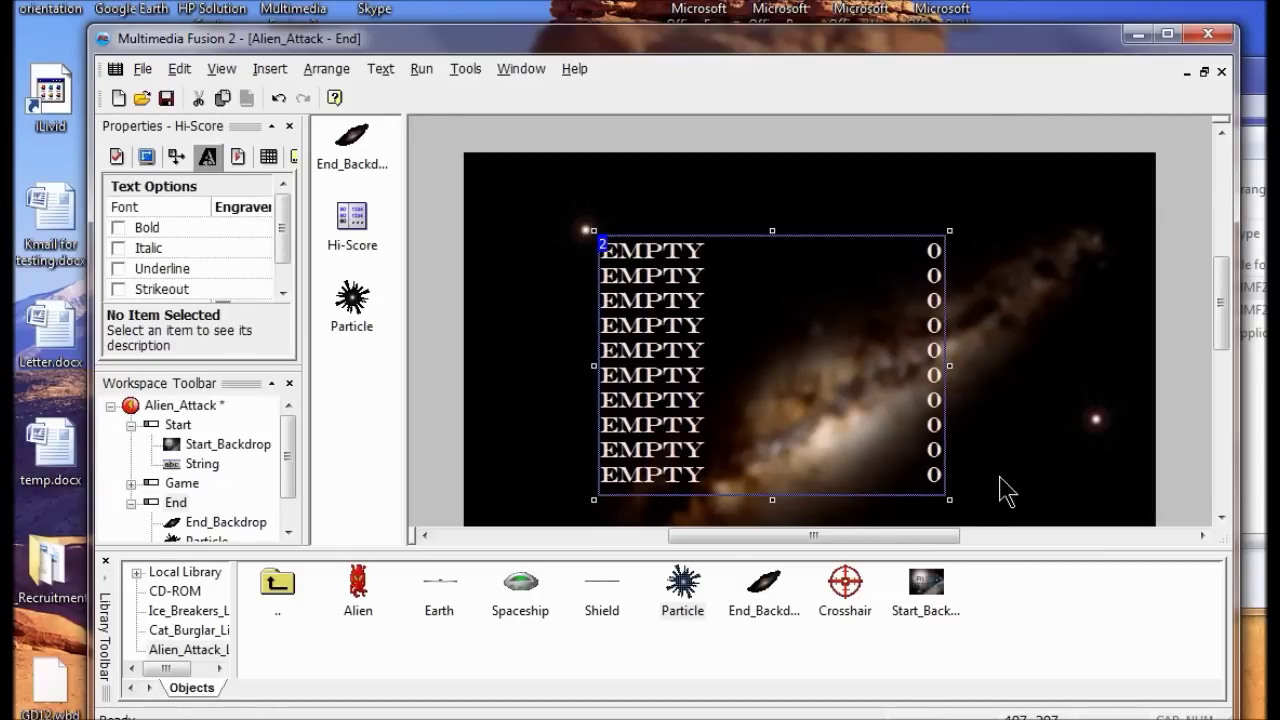
pyautogui.moveTo(948, 500); pyautogui.dragTo(990, 470)
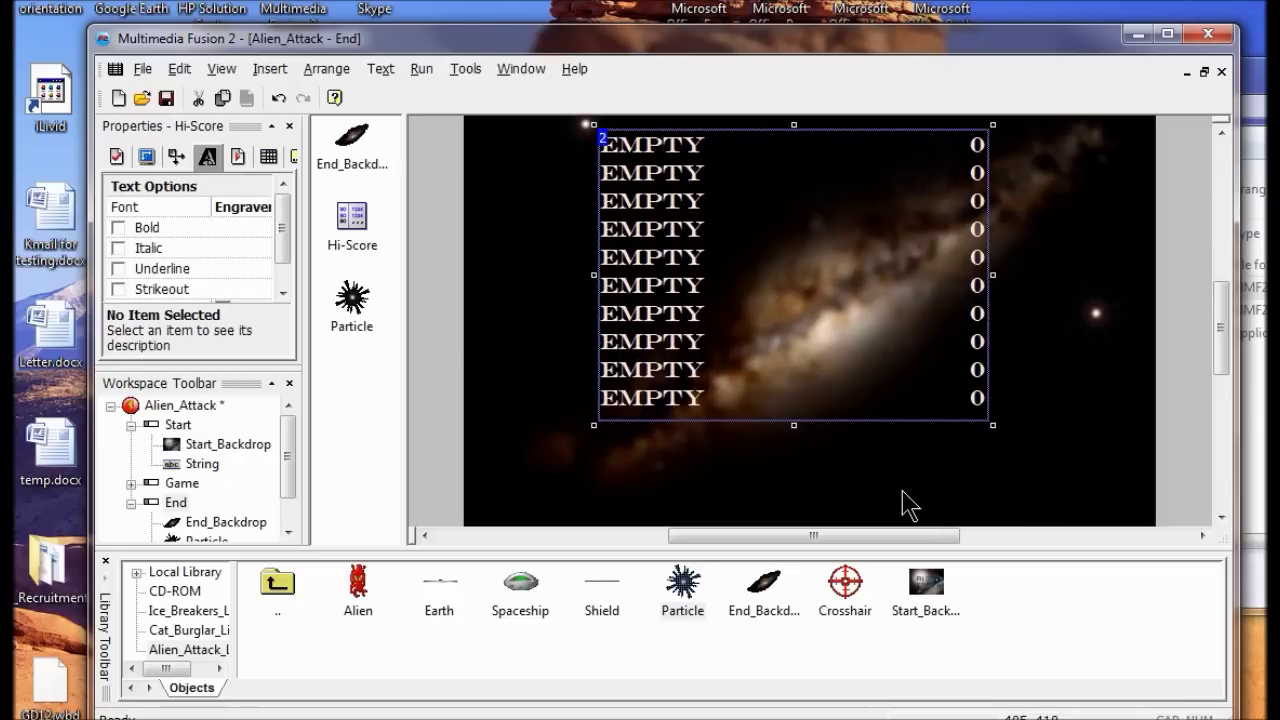
pyautogui.click(903, 491)
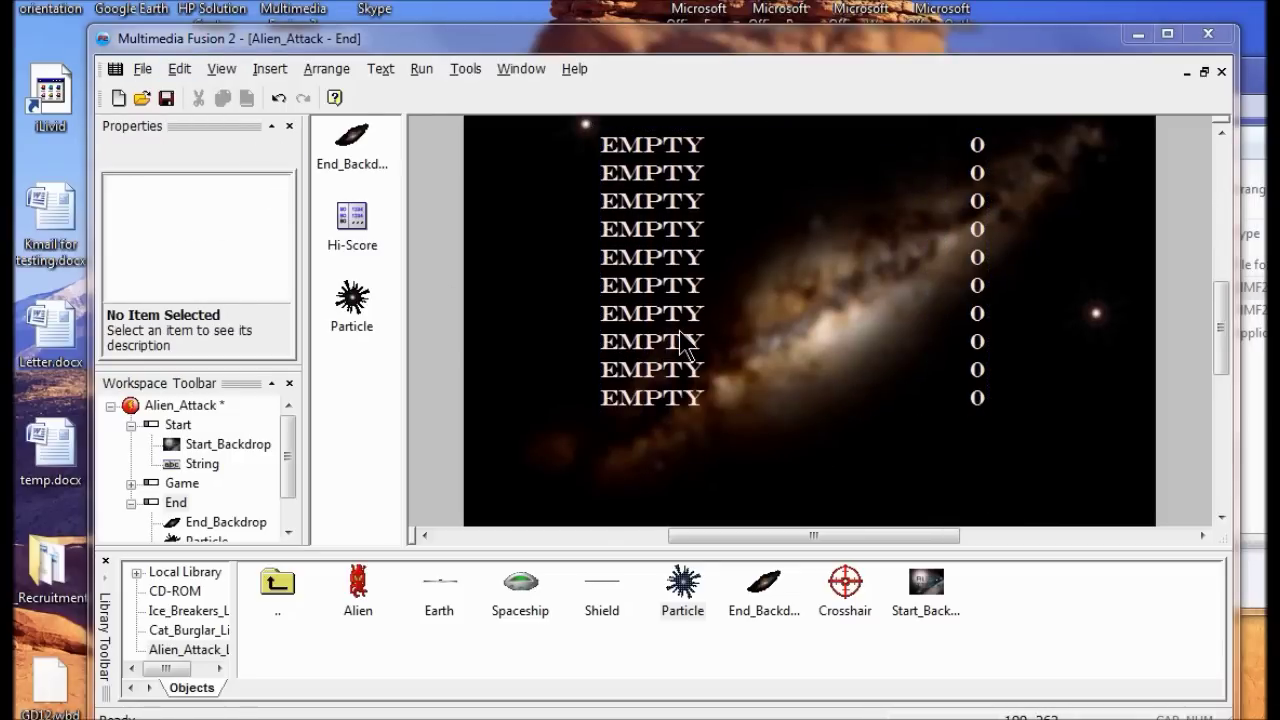
# Step: Test-run the whole application and start the game from its title screen
pyautogui.click(426, 70)
pyautogui.click(455, 118)
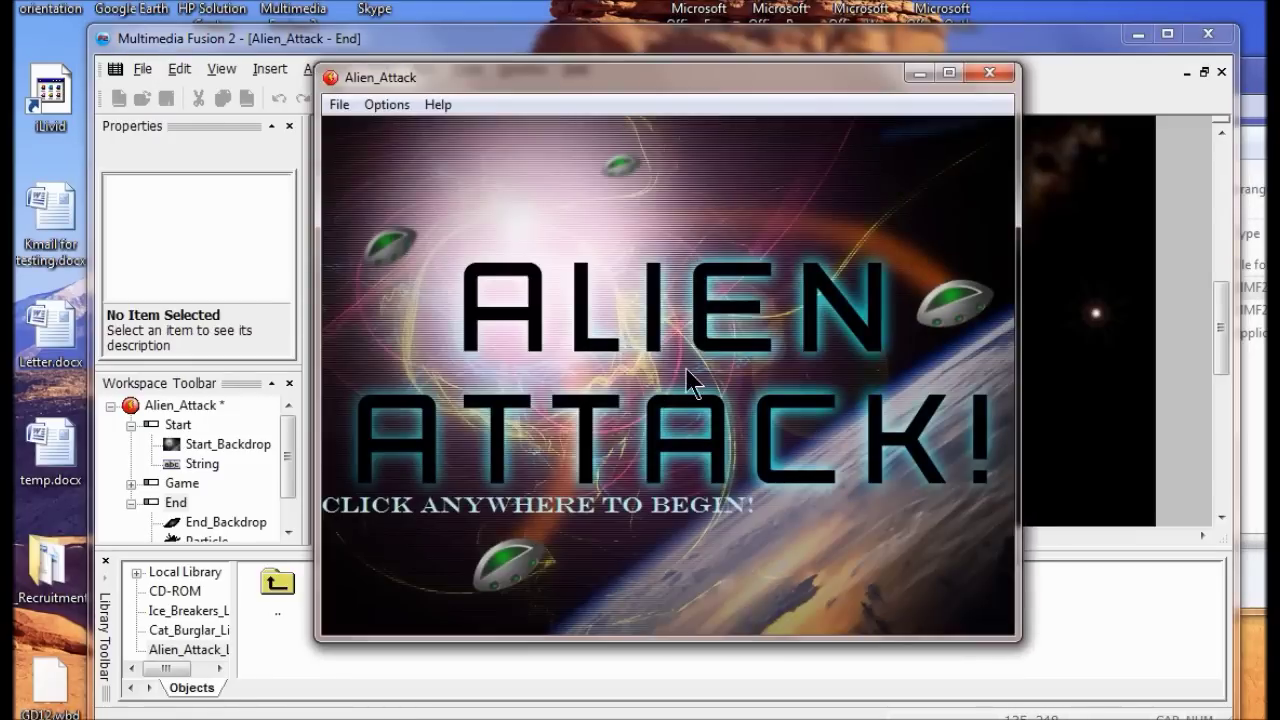
pyautogui.click(686, 371)
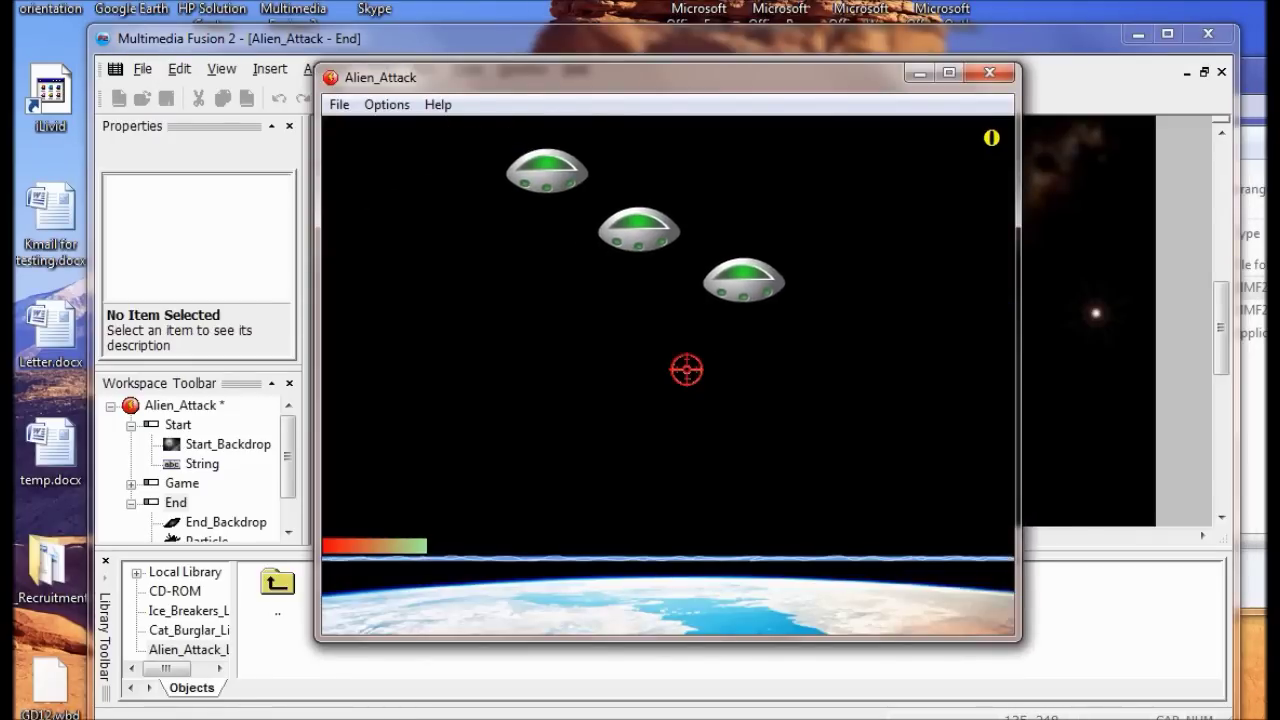
# Step: Shoot a dozen aliens to raise the score
pyautogui.click(848, 480)
pyautogui.click(572, 365)
pyautogui.click(830, 330)
pyautogui.click(925, 290)
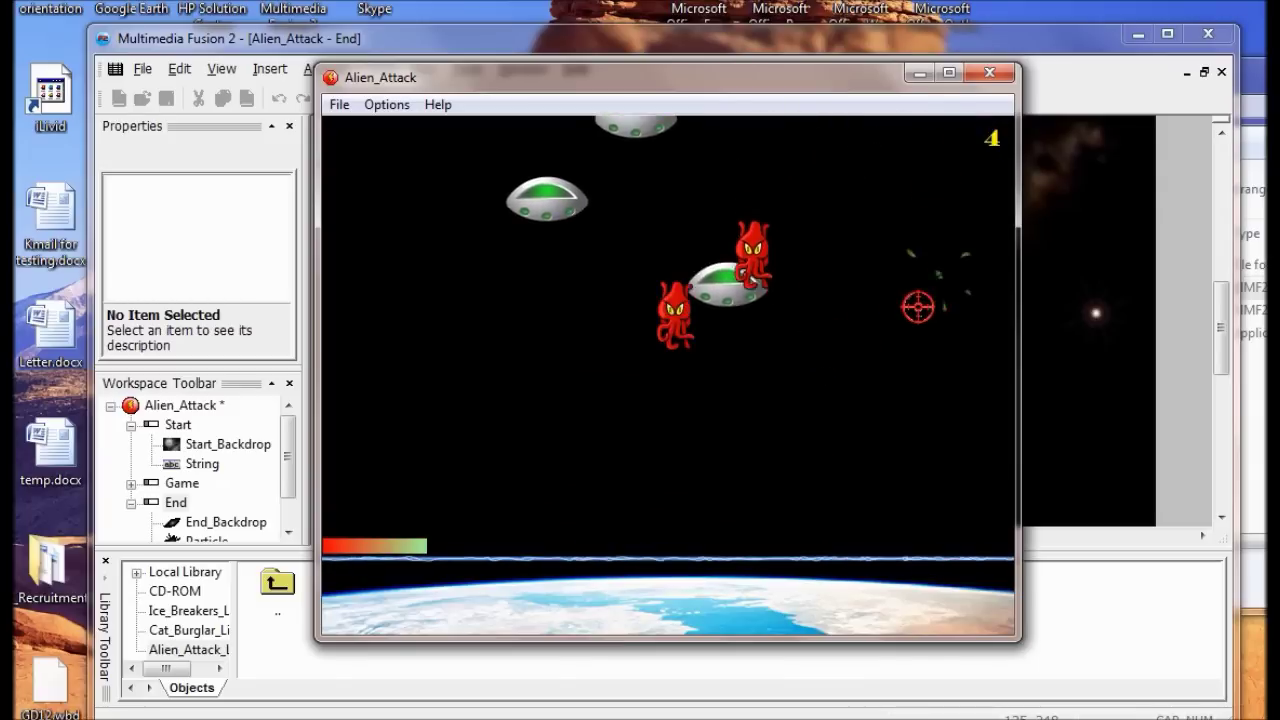
pyautogui.click(740, 300)
pyautogui.click(684, 368)
pyautogui.click(497, 290)
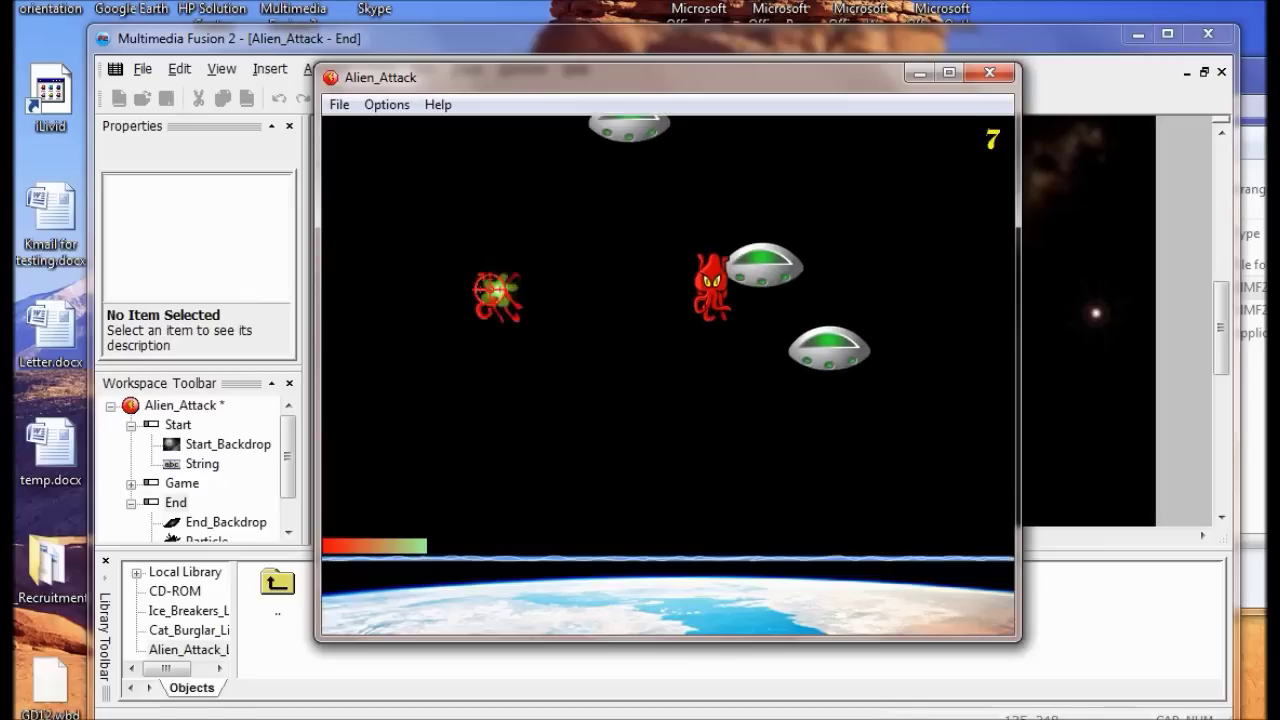
pyautogui.click(777, 360)
pyautogui.click(869, 378)
pyautogui.click(712, 318)
pyautogui.click(582, 430)
pyautogui.click(857, 357)
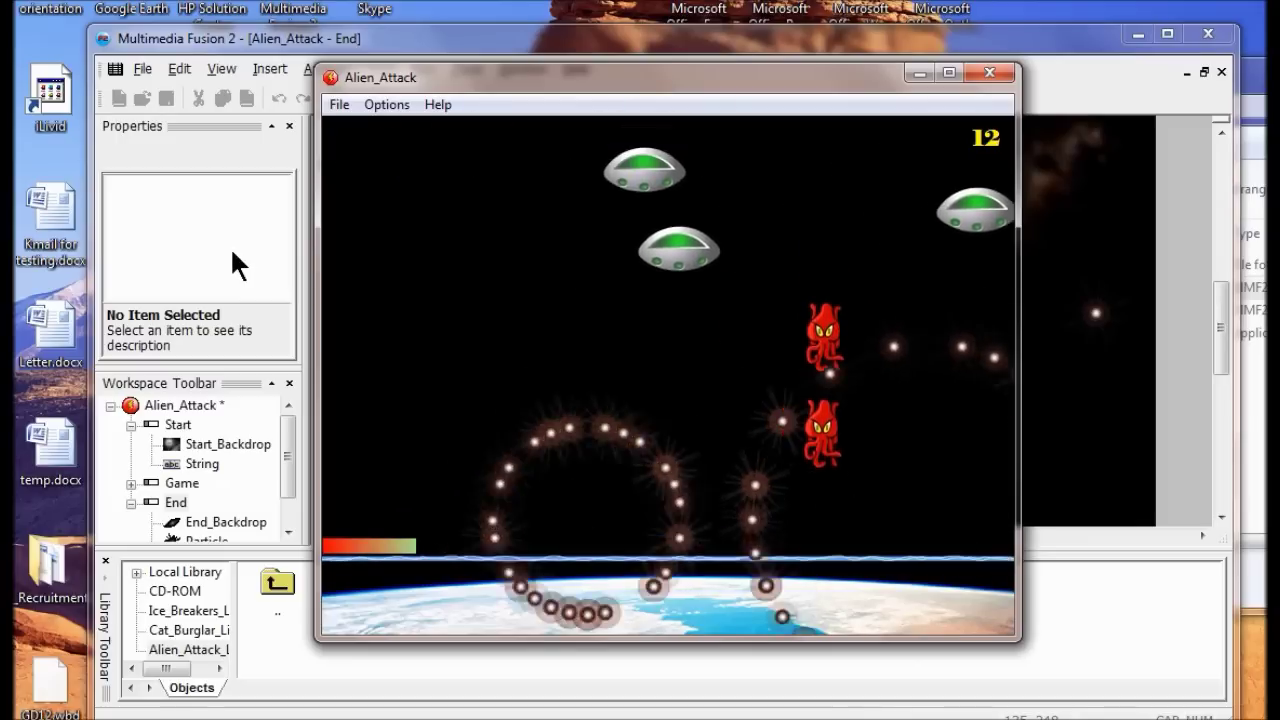
# Step: Refocus the game window and shoot more aliens until the Hi-Score table appears
pyautogui.click(168, 160)
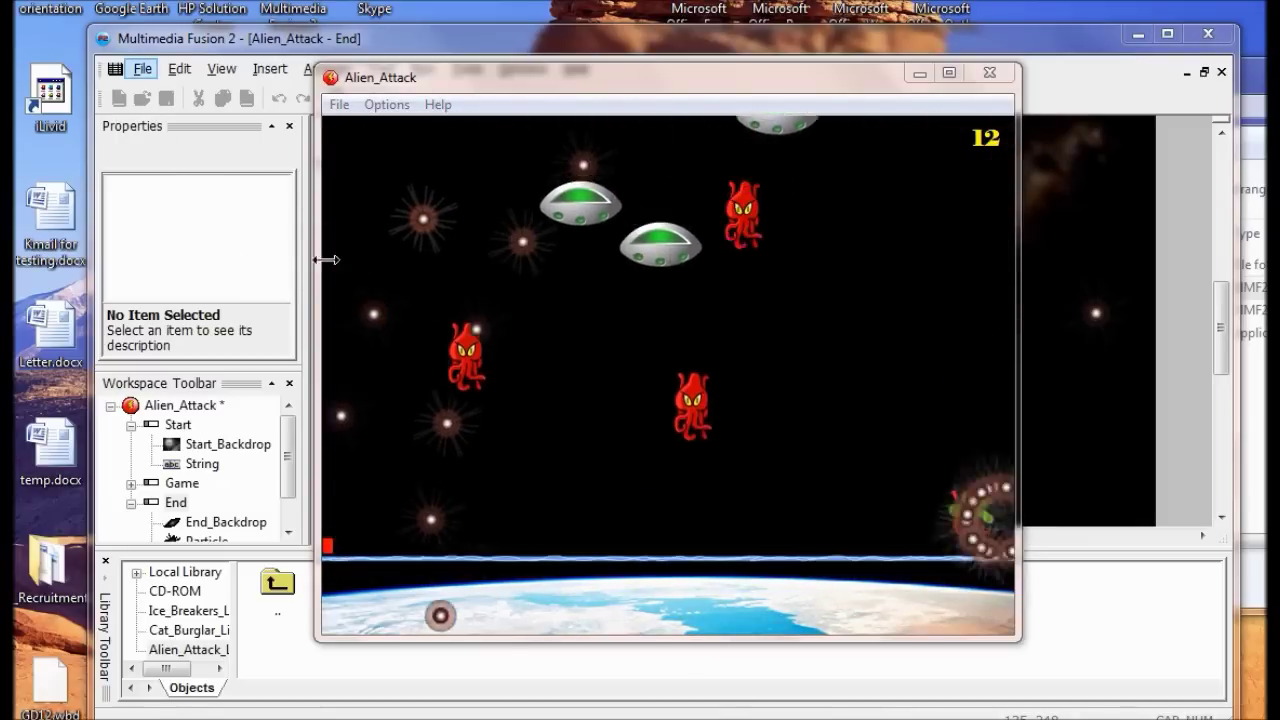
pyautogui.click(714, 500)
pyautogui.click(685, 346)
pyautogui.click(763, 380)
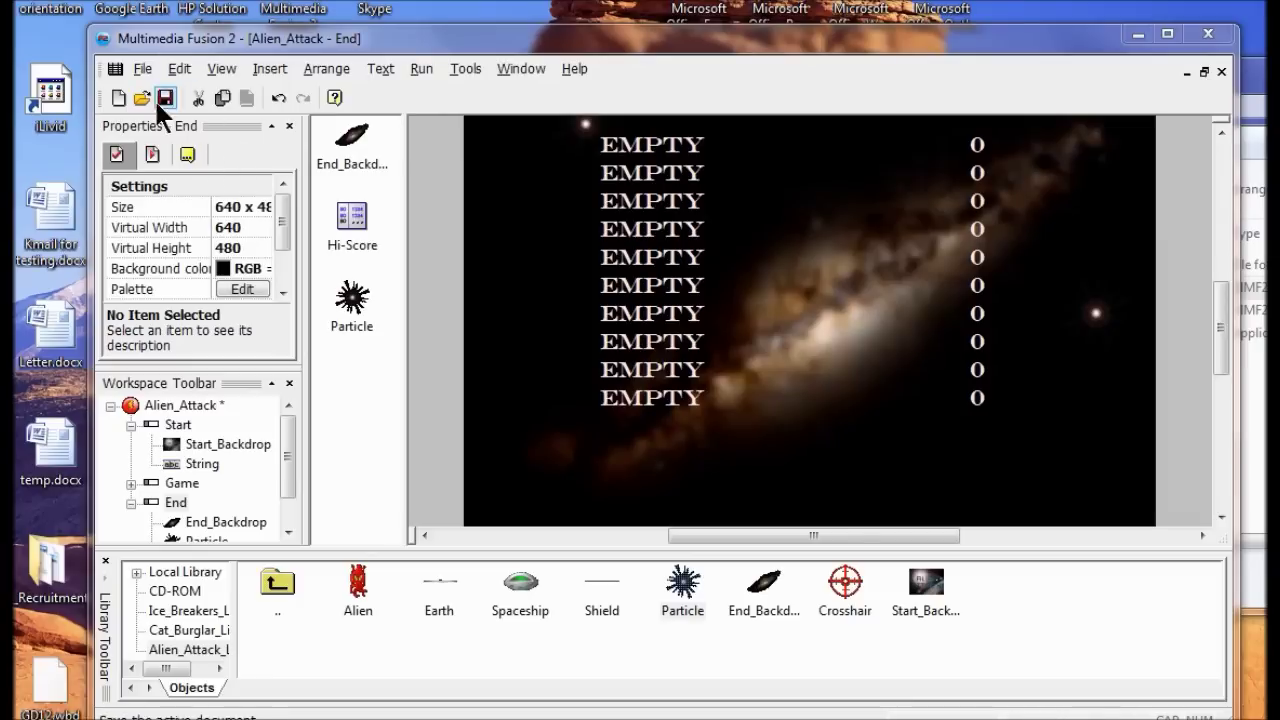
# Step: Save the Alien_Attack project, then begin building it as stand-alone Alien_Attack.exe
pyautogui.click(143, 69)
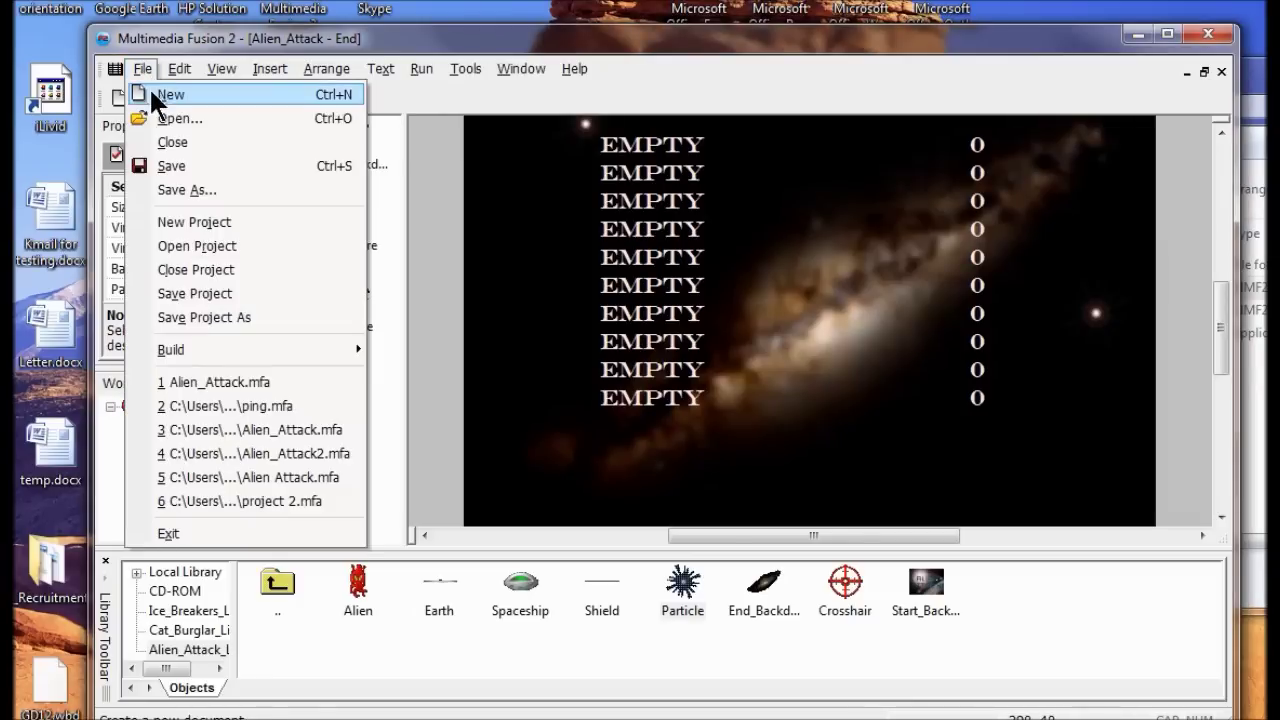
pyautogui.click(178, 293)
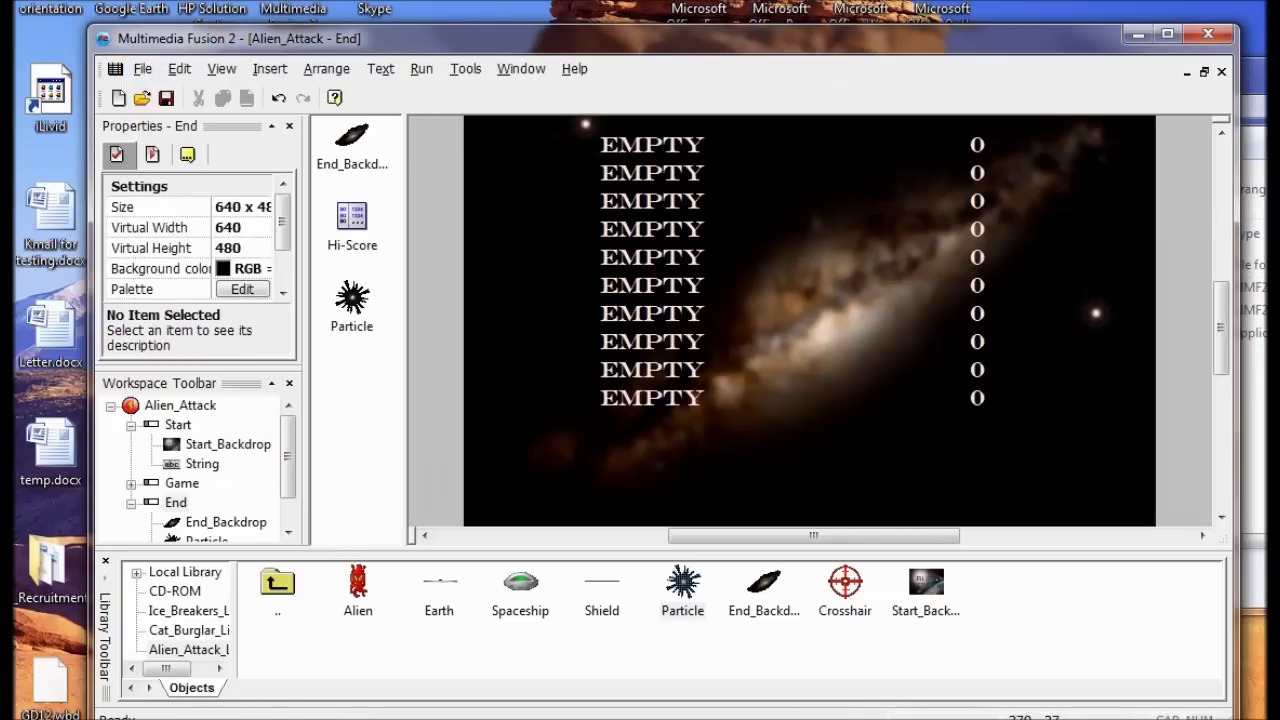
pyautogui.click(145, 68)
pyautogui.moveTo(193, 347)
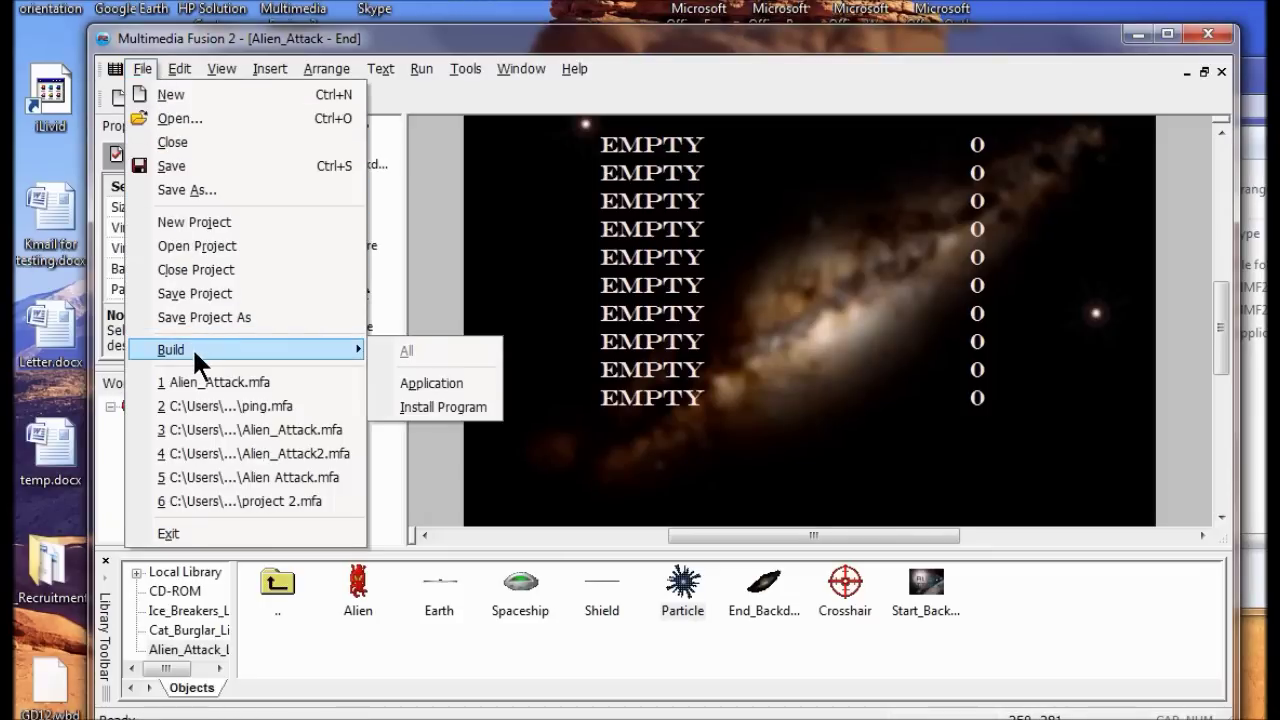
pyautogui.click(418, 383)
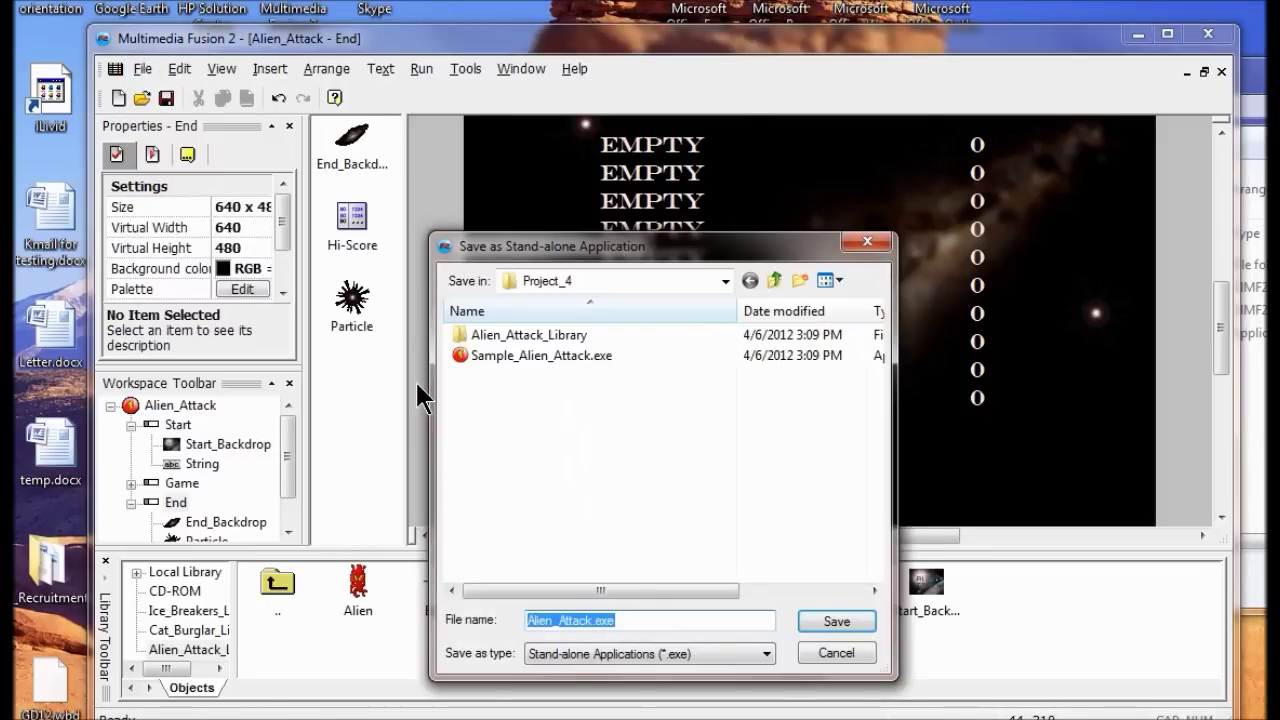